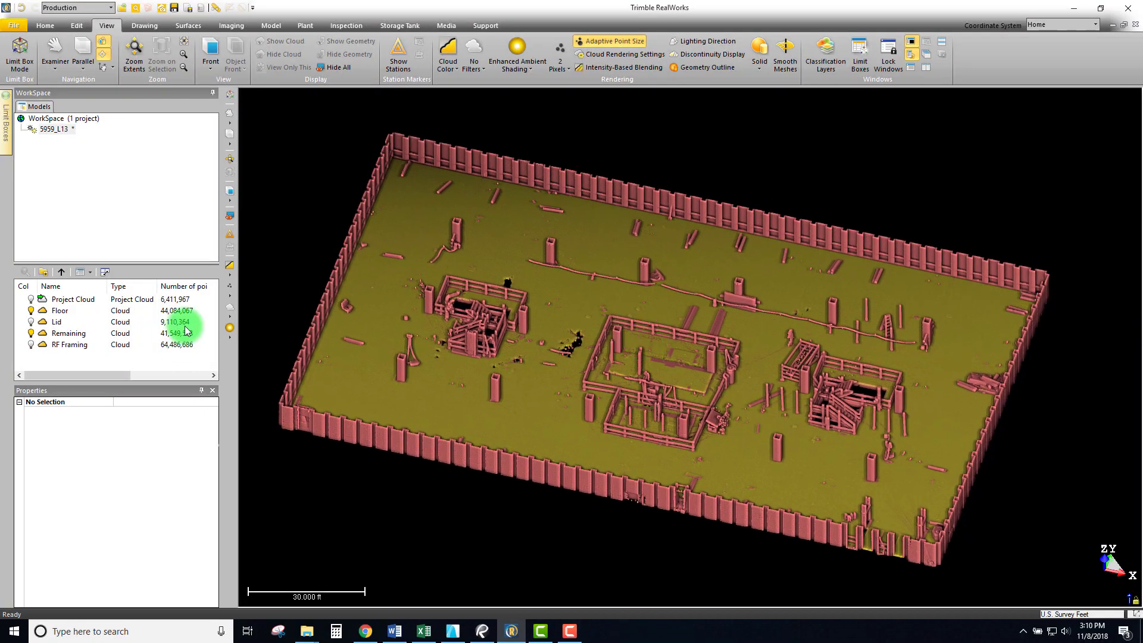
# Step: Display only the Remaining cloud
pyautogui.click(64, 337)
pyautogui.rightClick(58, 331)
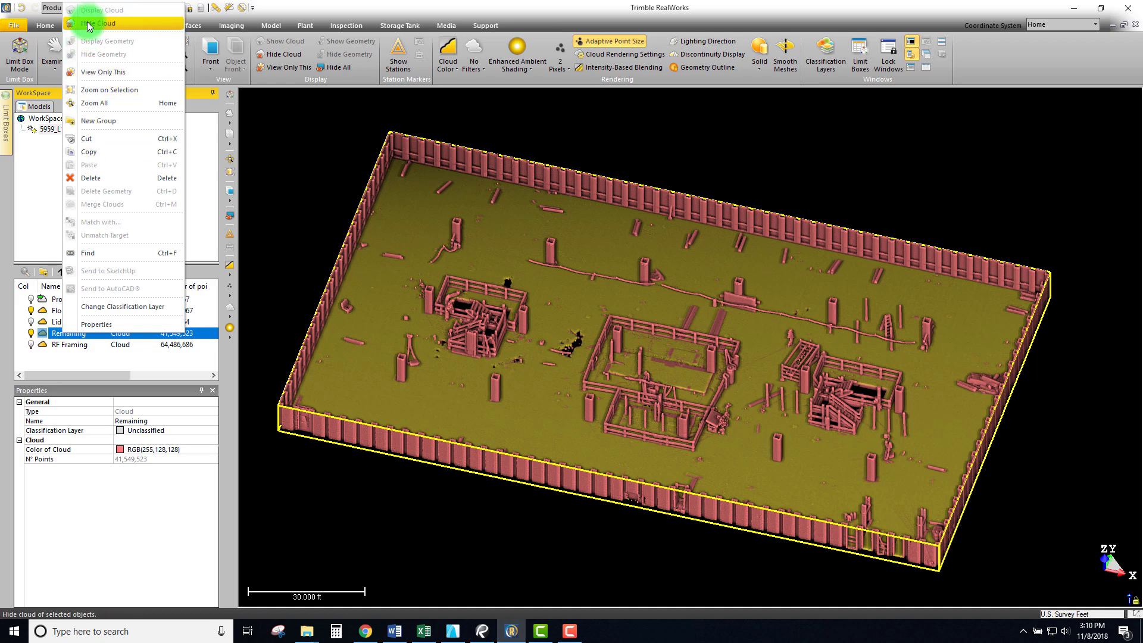
pyautogui.click(96, 72)
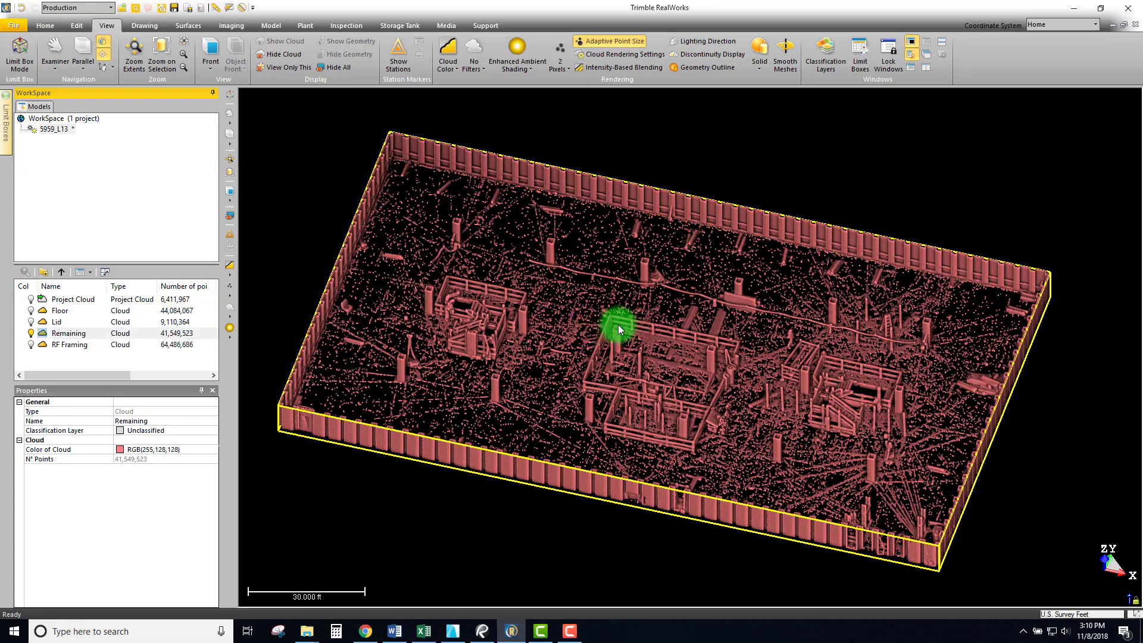
# Step: Examine the Remaining cloud's guardrails, columns, stairs, perimeter walls and stray floor points from several angles
pyautogui.moveTo(619, 327); pyautogui.dragTo(642, 324, button='middle')
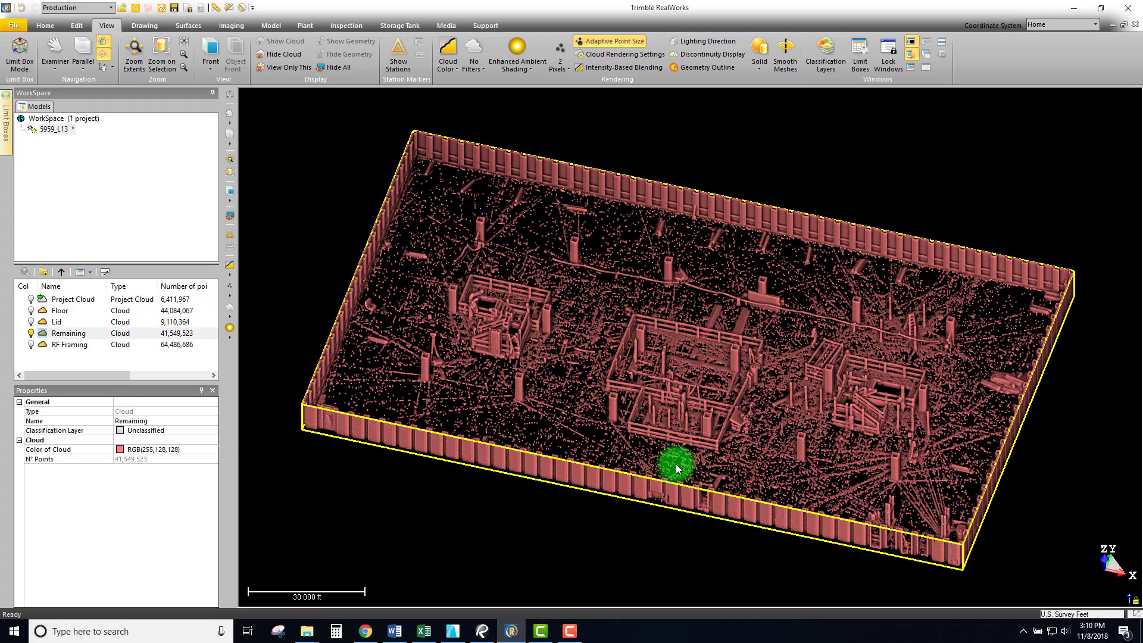
pyautogui.scroll(5, 701, 395)
pyautogui.moveTo(711, 401); pyautogui.dragTo(686, 349, button='middle')
pyautogui.moveTo(723, 382)
pyautogui.mouseDown()
pyautogui.moveTo(567, 328)
pyautogui.moveTo(582, 349)
pyautogui.moveTo(793, 410)
pyautogui.moveTo(676, 290)
pyautogui.mouseUp()
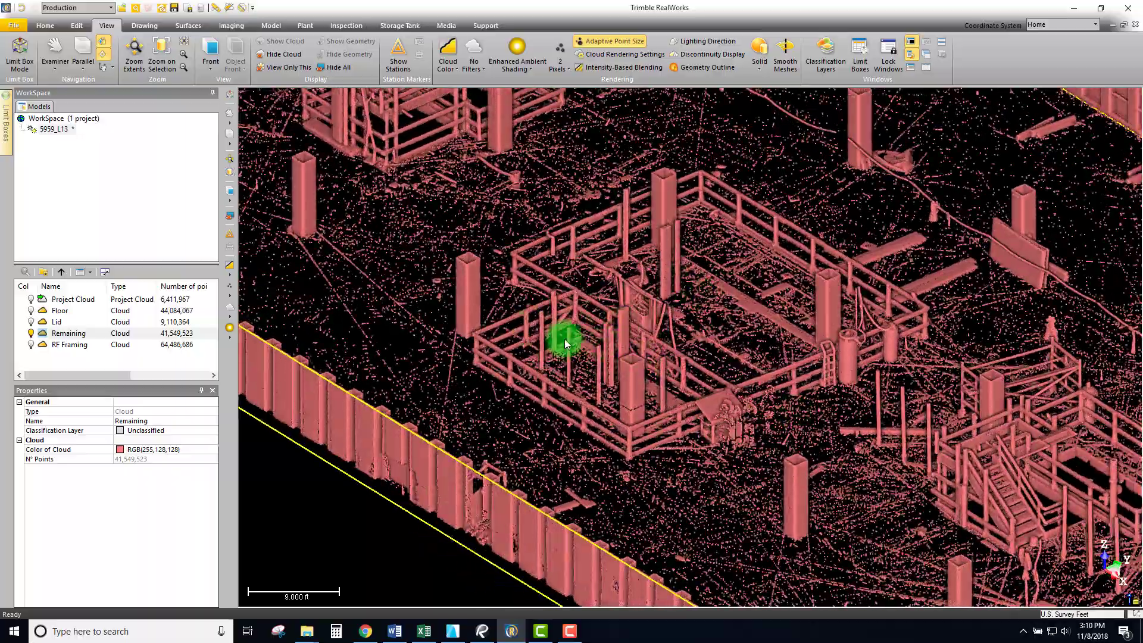
pyautogui.scroll(4, 566, 343)
pyautogui.moveTo(579, 345); pyautogui.dragTo(890, 265)
pyautogui.scroll(-2, 686, 303)
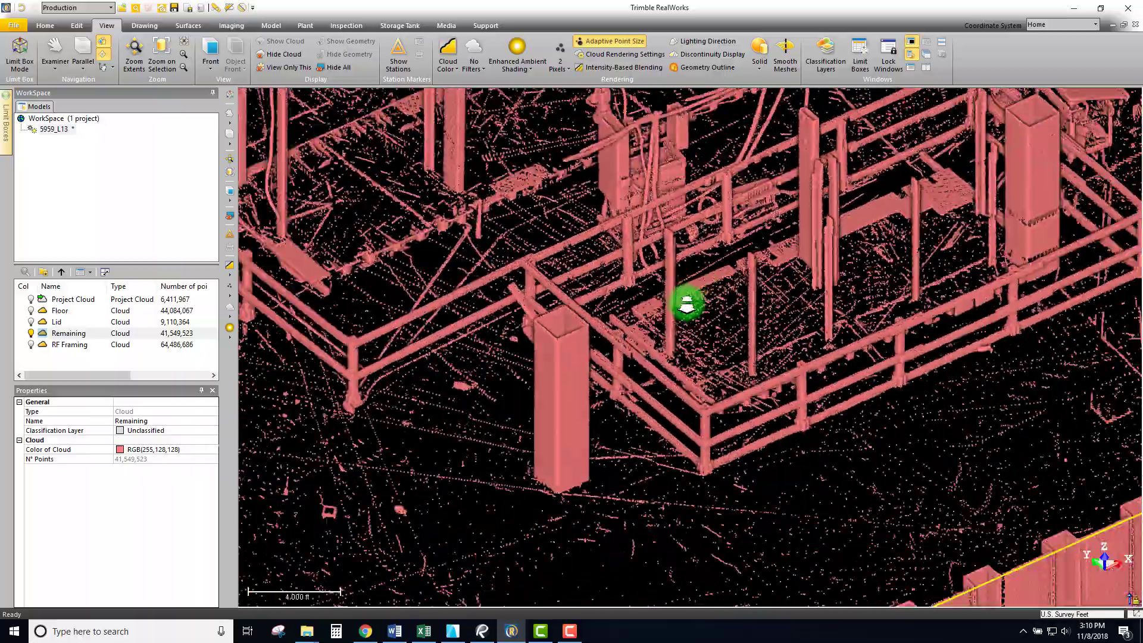
pyautogui.scroll(-5, 686, 304)
pyautogui.moveTo(832, 322); pyautogui.dragTo(613, 305)
pyautogui.moveTo(938, 306); pyautogui.dragTo(530, 435, button='middle')
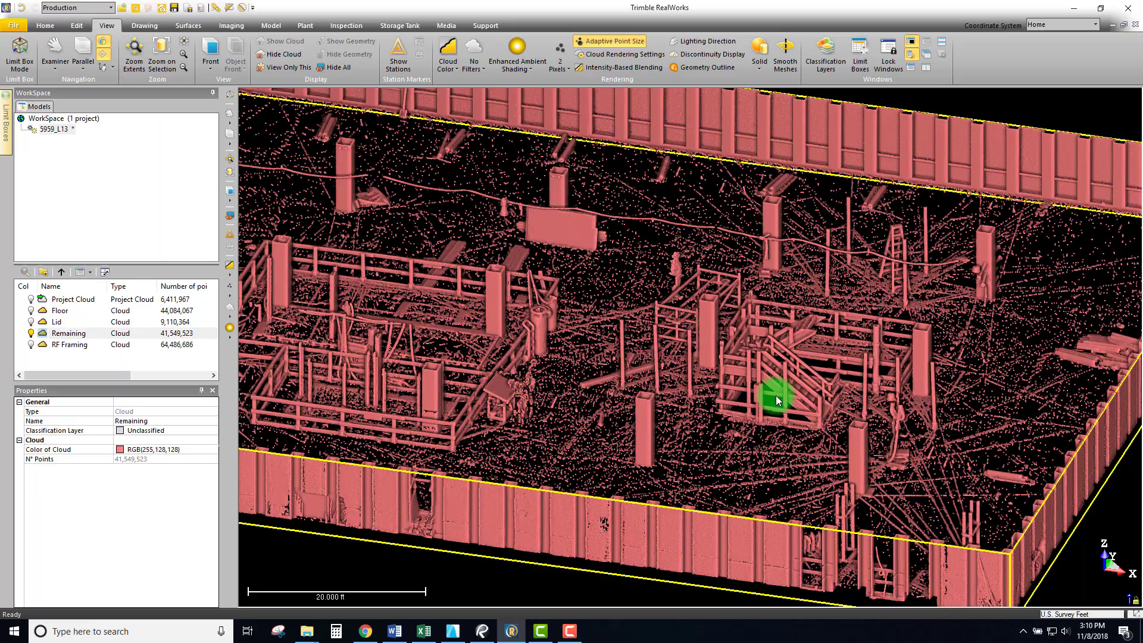
pyautogui.scroll(5, 776, 400)
pyautogui.moveTo(777, 400)
pyautogui.mouseDown()
pyautogui.moveTo(867, 429)
pyautogui.moveTo(783, 410)
pyautogui.moveTo(945, 396)
pyautogui.moveTo(841, 466)
pyautogui.mouseUp()
pyautogui.moveTo(790, 332)
pyautogui.mouseDown()
pyautogui.moveTo(528, 198)
pyautogui.moveTo(734, 334)
pyautogui.moveTo(536, 337)
pyautogui.mouseUp()
pyautogui.scroll(-4, 536, 337)
pyautogui.moveTo(536, 336); pyautogui.dragTo(972, 262, button='middle')
pyautogui.scroll(-3, 429, 351)
pyautogui.moveTo(441, 384)
pyautogui.mouseDown()
pyautogui.moveTo(758, 265)
pyautogui.moveTo(663, 322)
pyautogui.moveTo(776, 276)
pyautogui.moveTo(726, 308)
pyautogui.moveTo(684, 311)
pyautogui.moveTo(582, 288)
pyautogui.moveTo(612, 291)
pyautogui.moveTo(474, 293)
pyautogui.moveTo(688, 331)
pyautogui.moveTo(729, 266)
pyautogui.moveTo(706, 319)
pyautogui.moveTo(620, 205)
pyautogui.moveTo(744, 377)
pyautogui.moveTo(571, 380)
pyautogui.moveTo(623, 263)
pyautogui.moveTo(695, 249)
pyautogui.moveTo(523, 266)
pyautogui.moveTo(457, 240)
pyautogui.moveTo(609, 222)
pyautogui.moveTo(631, 257)
pyautogui.moveTo(877, 273)
pyautogui.moveTo(617, 334)
pyautogui.mouseUp()
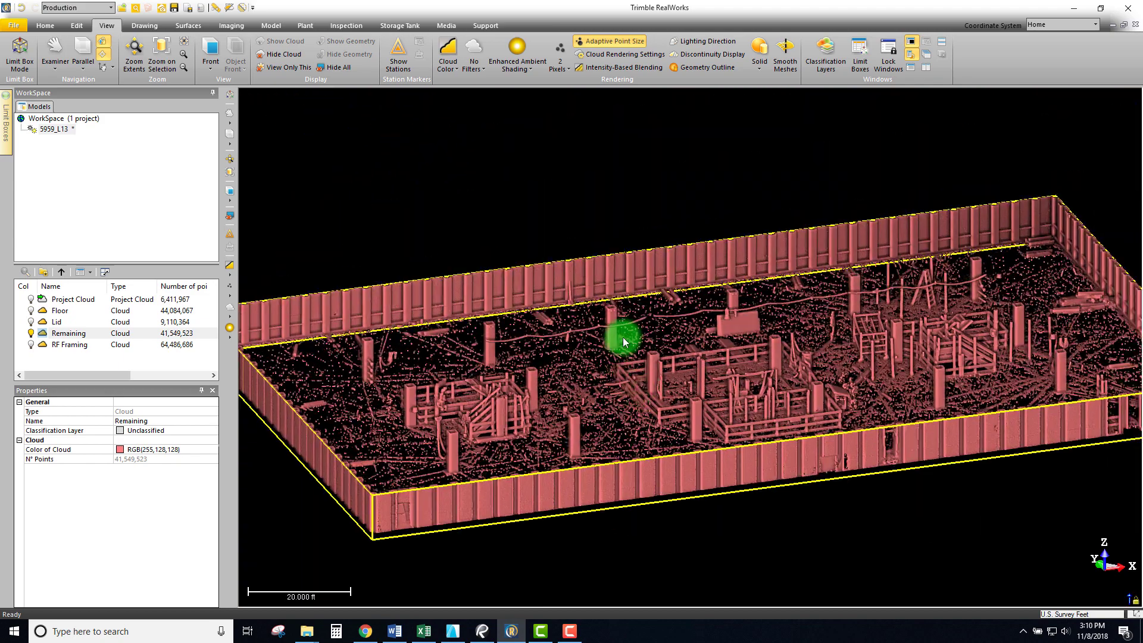
# Step: Render the Remaining cloud with Color Coded Intensity
pyautogui.click(613, 181)
pyautogui.click(446, 72)
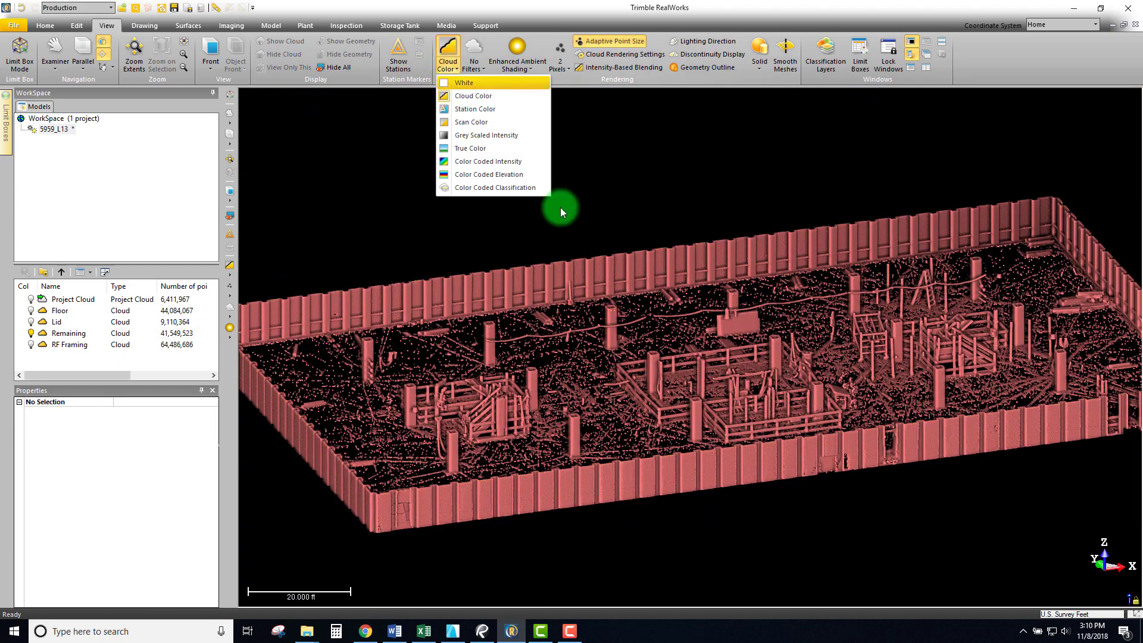
pyautogui.click(513, 163)
# Step: Set the Remaining cloud to the Top view
pyautogui.moveTo(867, 434); pyautogui.dragTo(785, 337)
pyautogui.click(211, 52)
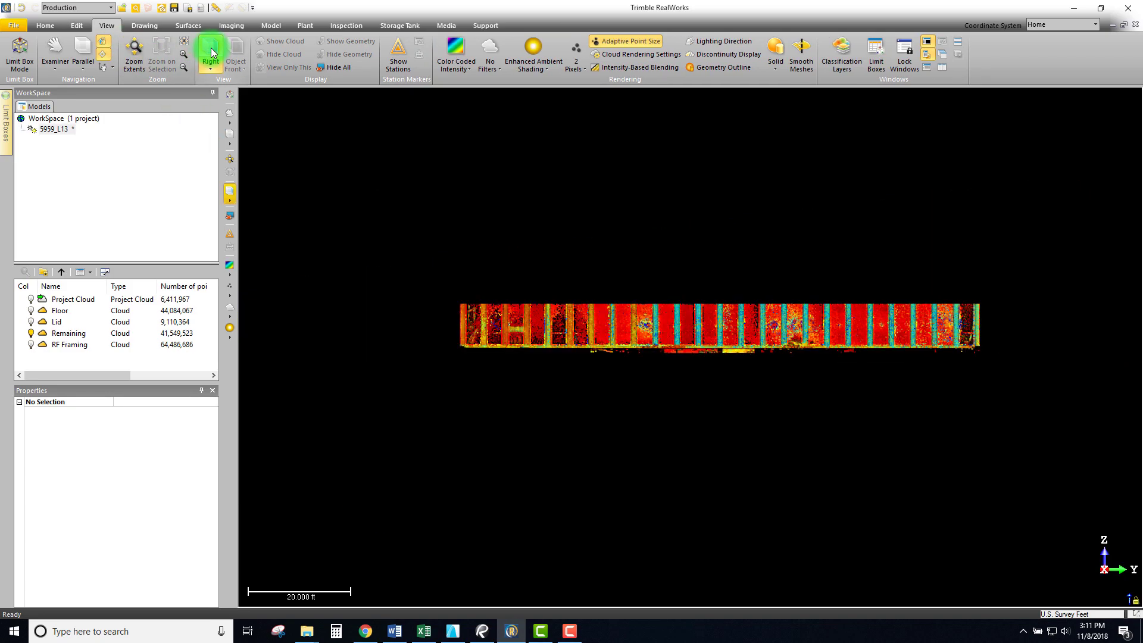
pyautogui.click(212, 52)
pyautogui.moveTo(790, 193); pyautogui.dragTo(531, 300, button='middle')
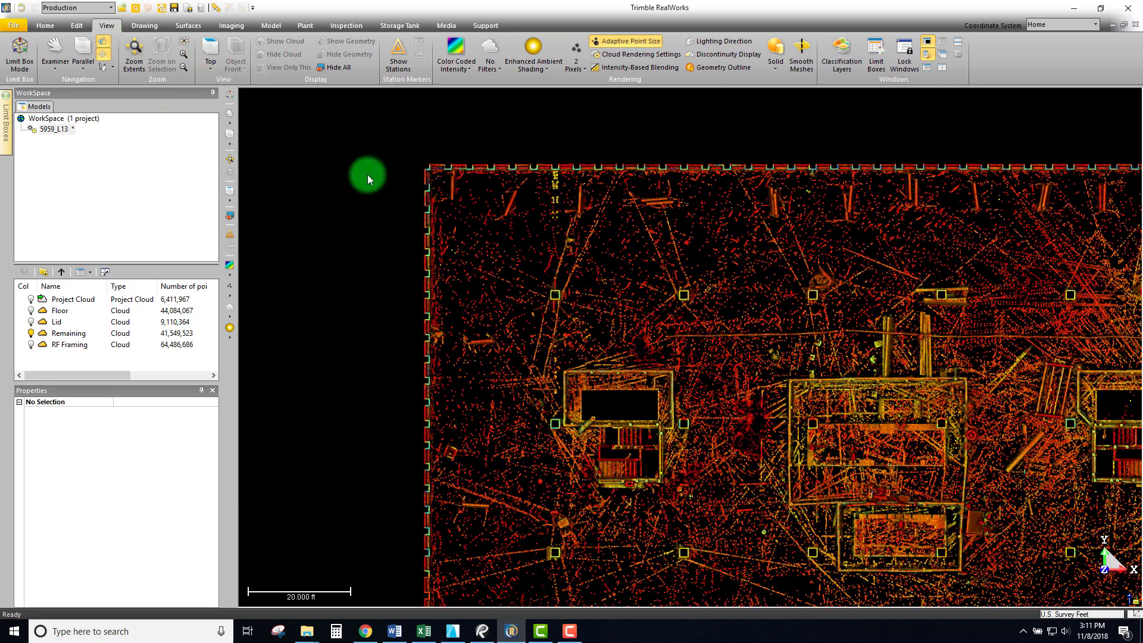
# Step: Select the Remaining cloud for editing, focusing on the upper-left corner of its perimeter wall
pyautogui.click(77, 25)
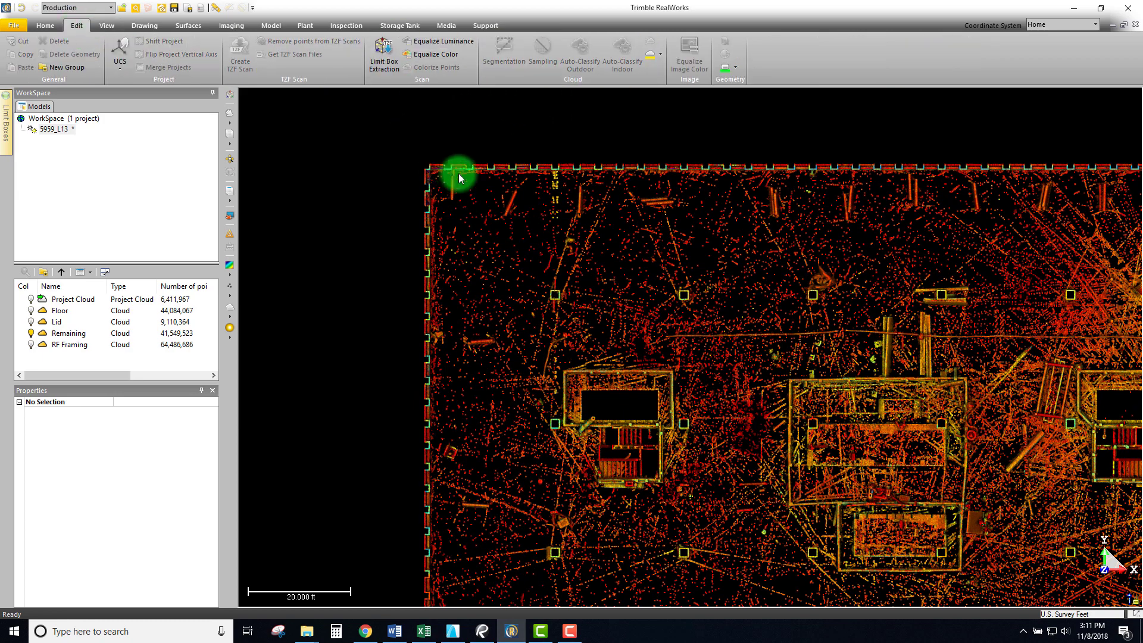
pyautogui.moveTo(486, 266); pyautogui.dragTo(485, 240, button='middle')
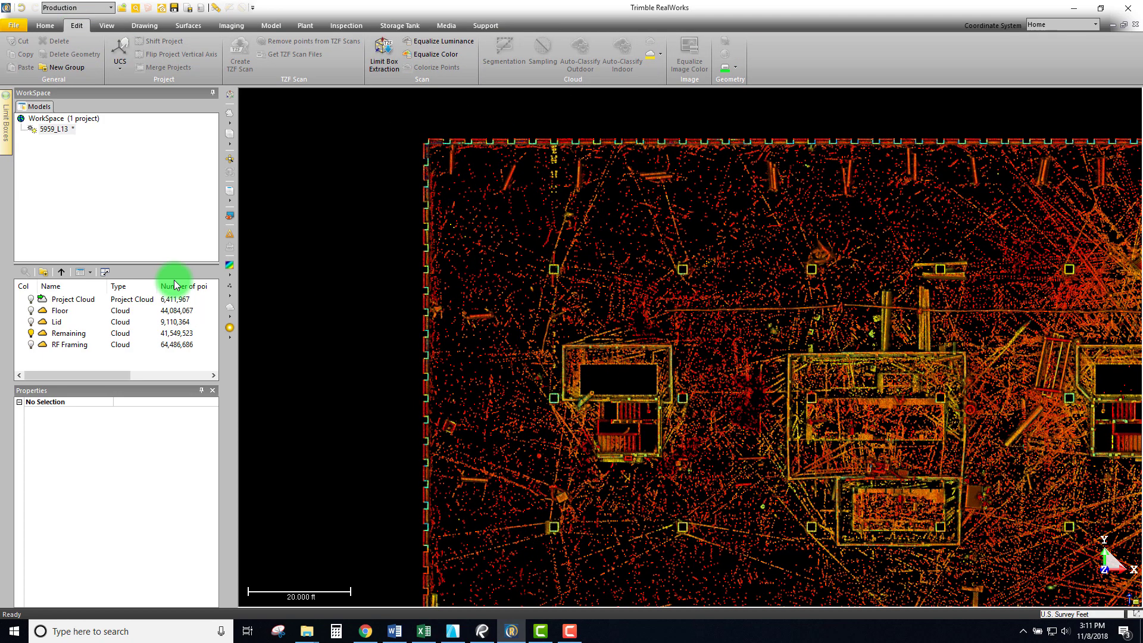
pyautogui.click(52, 338)
pyautogui.scroll(10, 474, 301)
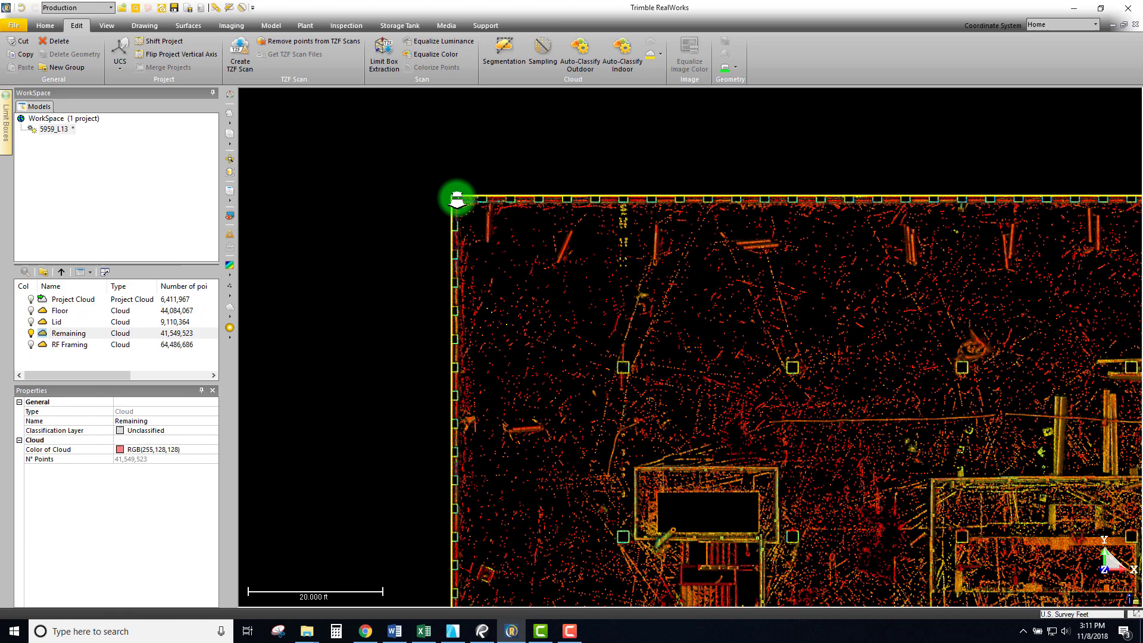
pyautogui.moveTo(480, 219); pyautogui.dragTo(488, 254, button='middle')
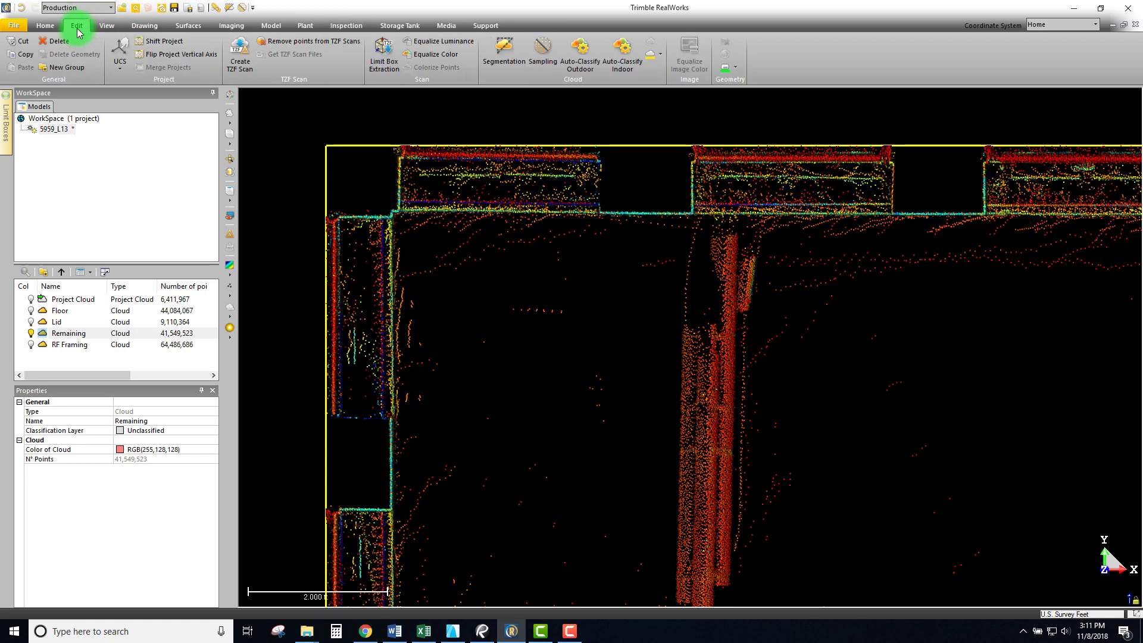
# Step: Compare Color Coded Elevation with Color Coded Intensity at the wall corner and keep Color Coded Intensity
pyautogui.click(107, 25)
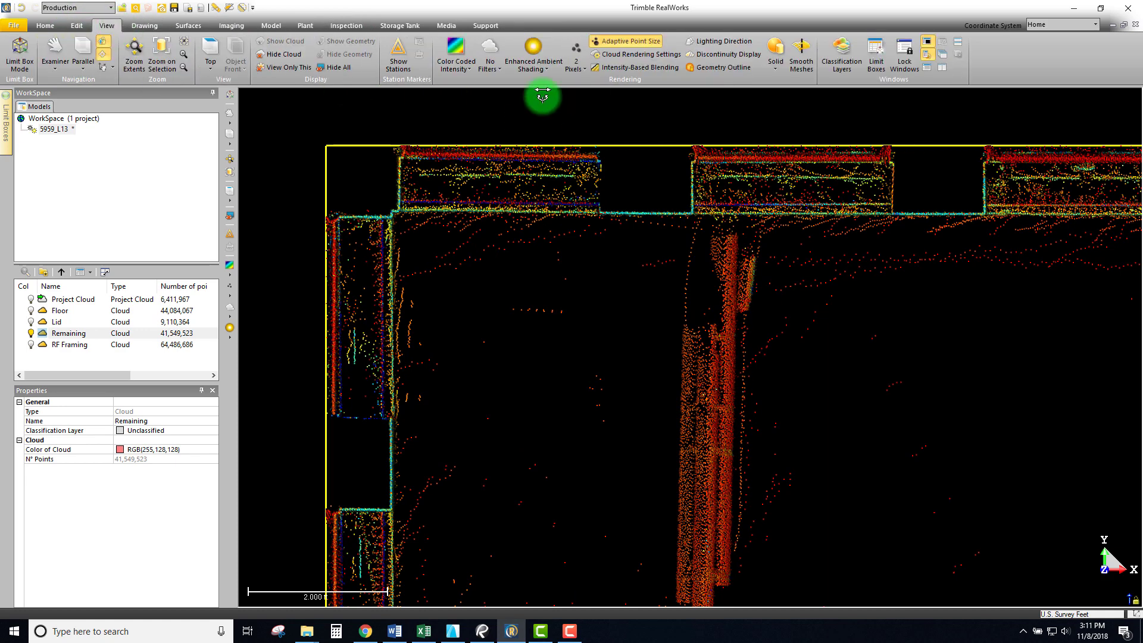
pyautogui.click(455, 63)
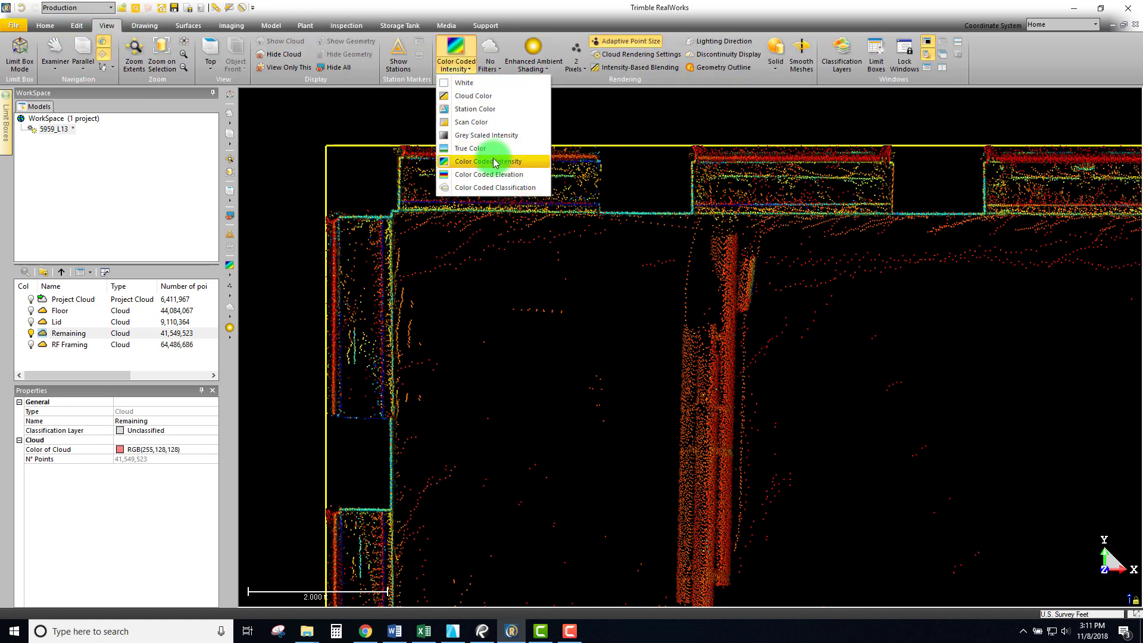
pyautogui.click(485, 176)
pyautogui.scroll(-3, 452, 238)
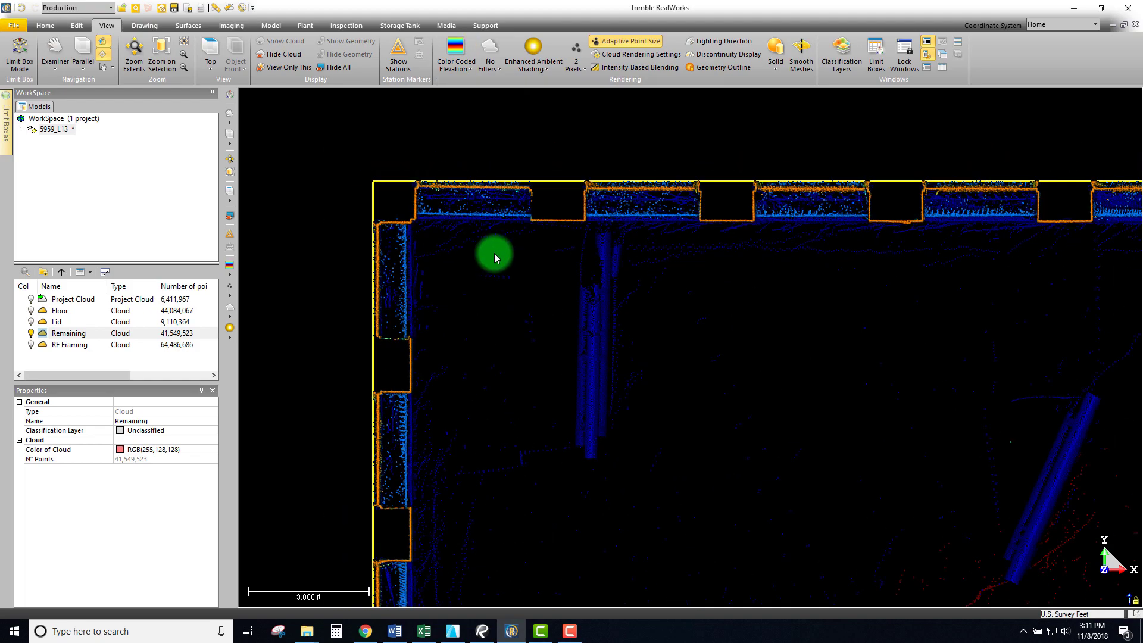
pyautogui.scroll(3, 545, 286)
pyautogui.scroll(-6, 366, 176)
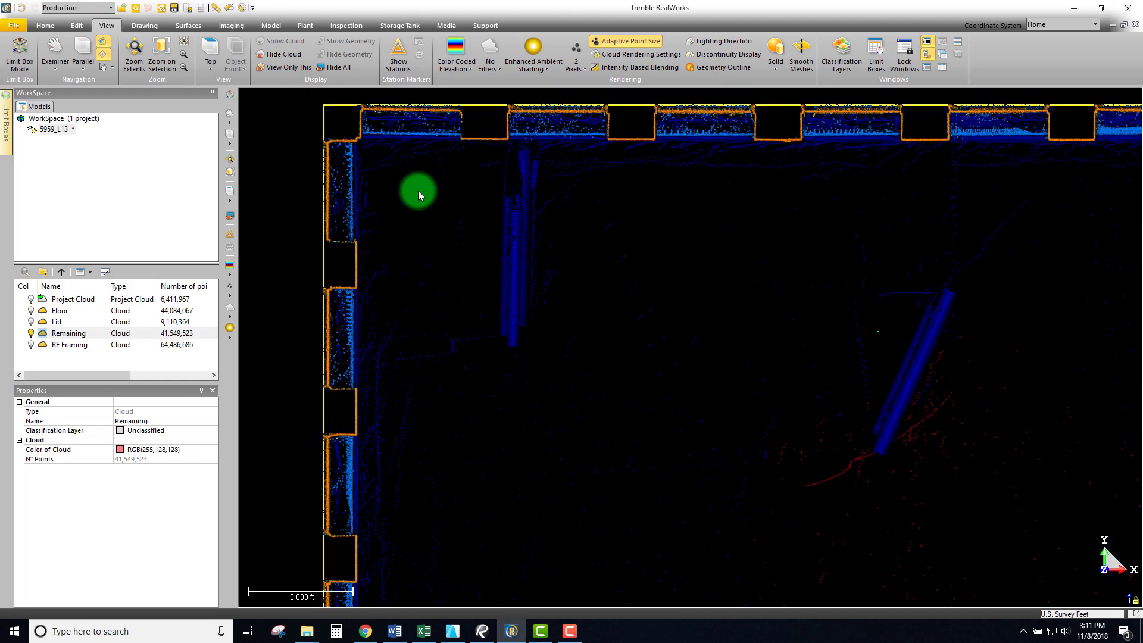
pyautogui.scroll(5, 417, 178)
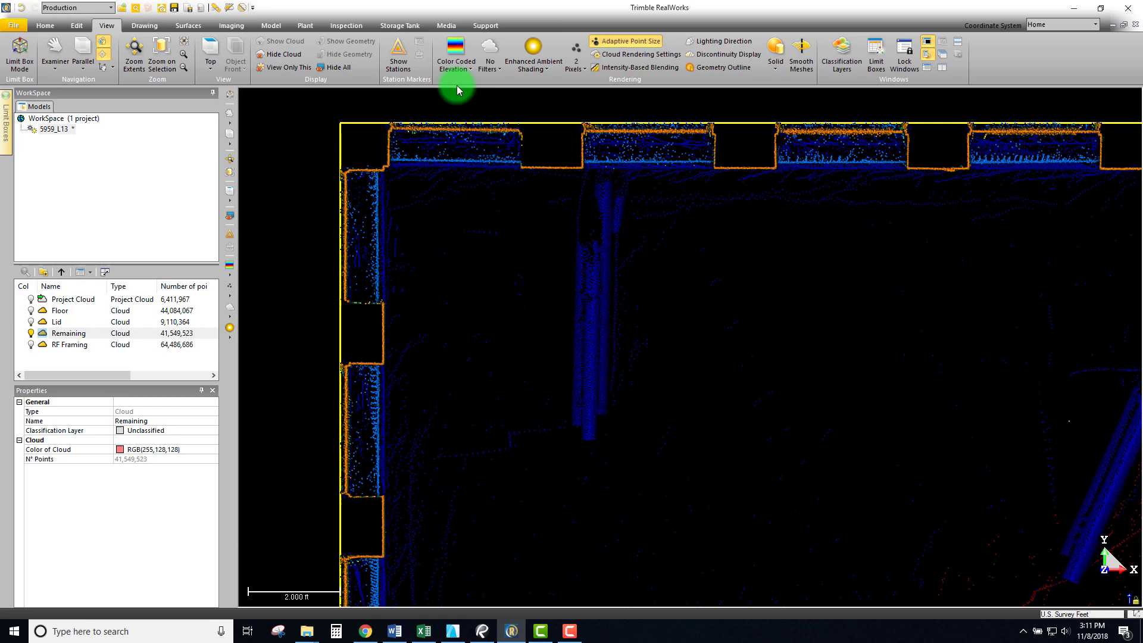
pyautogui.click(456, 60)
pyautogui.click(474, 166)
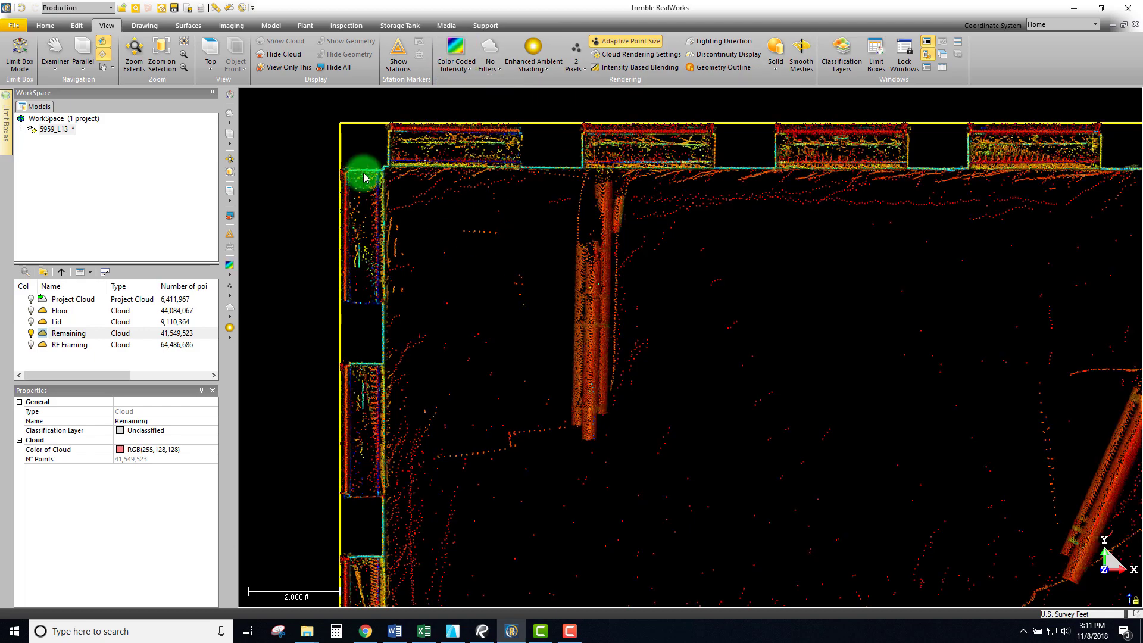
# Step: Start Segmentation on the Remaining cloud and anchor a rectangular fence at the upper-left inner corner of the perimeter wall
pyautogui.scroll(3, 381, 172)
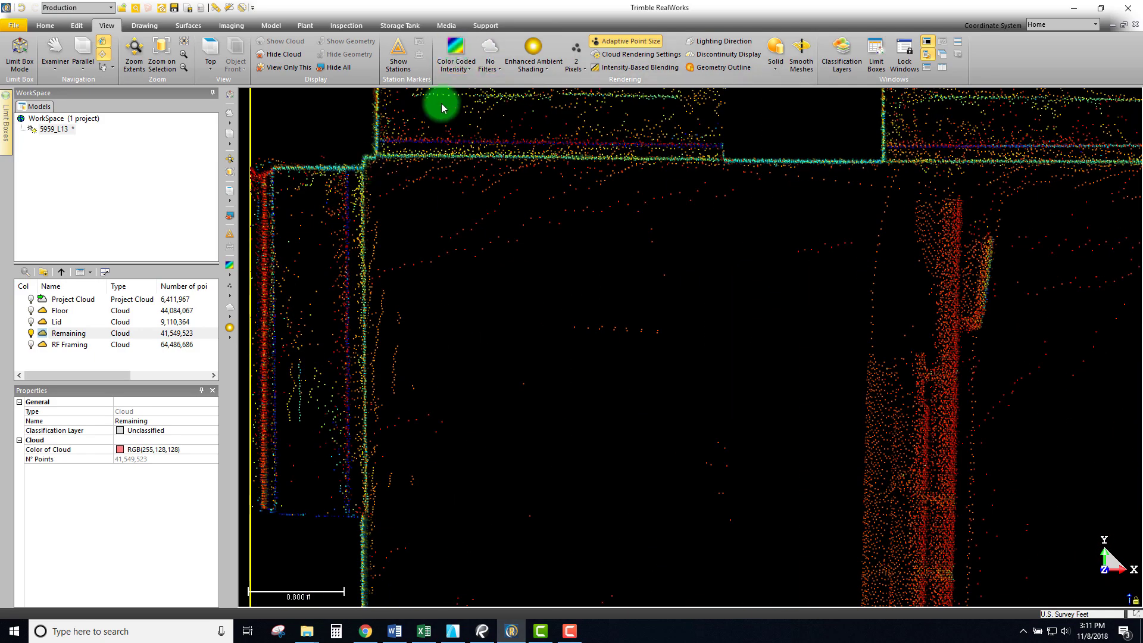
pyautogui.click(78, 26)
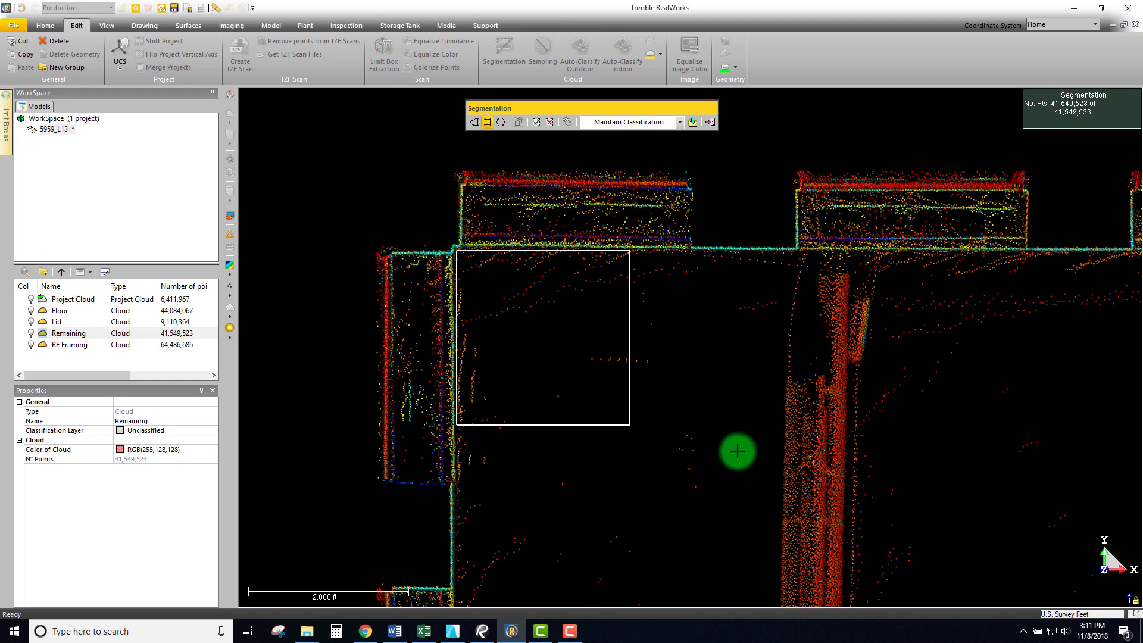
pyautogui.moveTo(867, 489); pyautogui.dragTo(768, 325, button='middle')
pyautogui.scroll(-1, 779, 499)
pyautogui.moveTo(780, 499); pyautogui.dragTo(788, 367, button='middle')
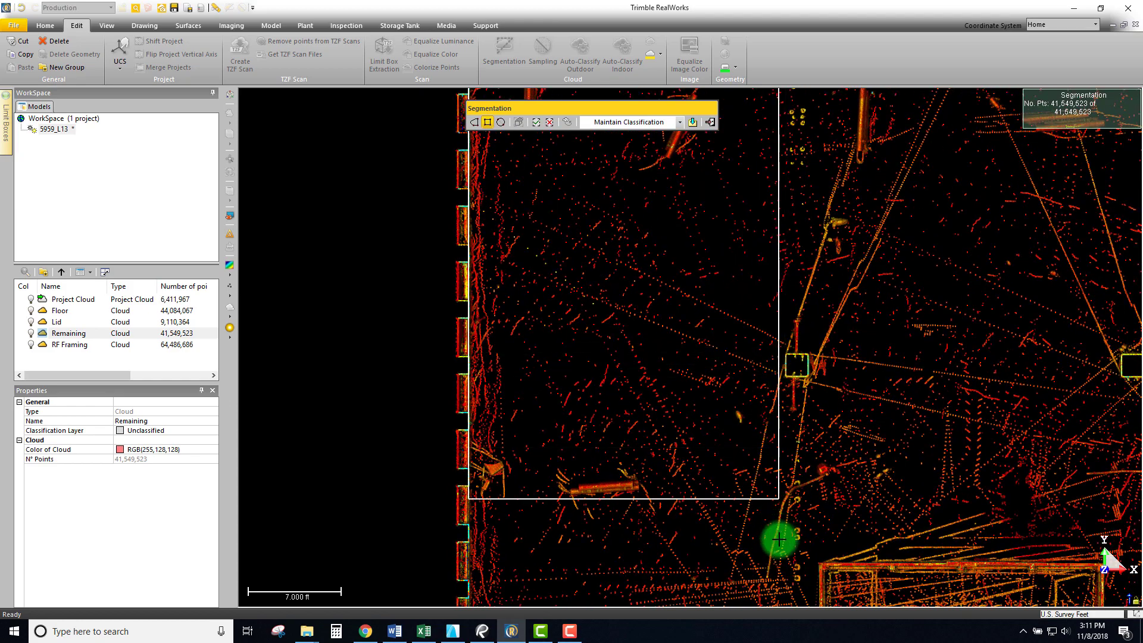
# Step: Extend the rectangular fence along the inner face of the left perimeter wall to the inner face of the lower wall
pyautogui.scroll(6, 535, 349)
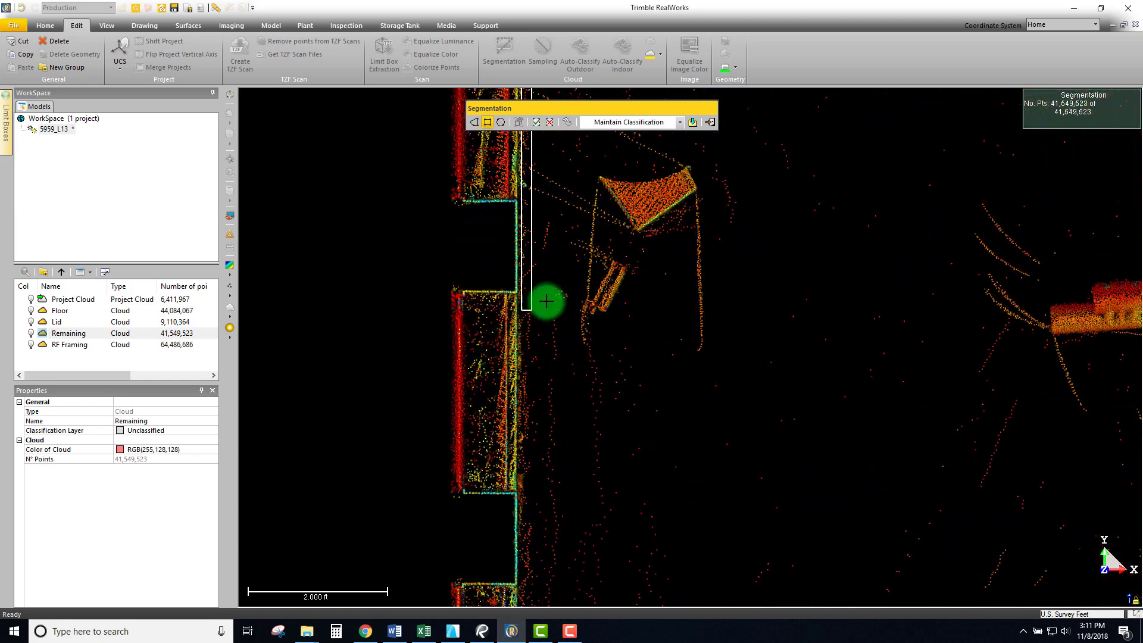
pyautogui.scroll(-7, 667, 385)
pyautogui.moveTo(922, 494); pyautogui.dragTo(727, 424, button='middle')
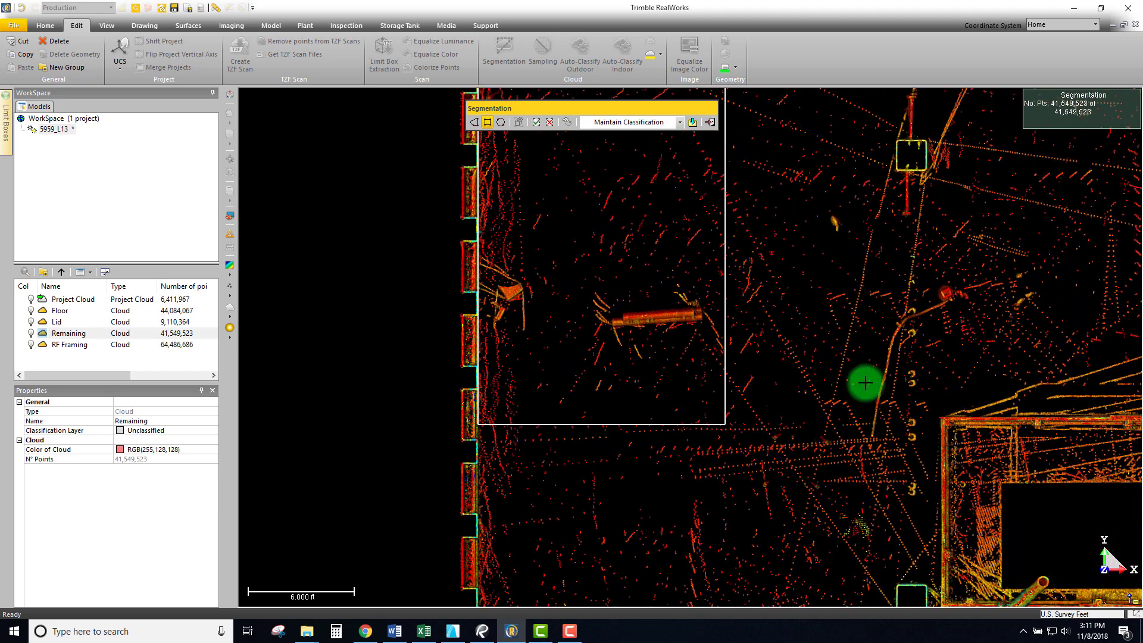
pyautogui.scroll(-2, 869, 468)
pyautogui.moveTo(855, 475); pyautogui.dragTo(791, 380, button='middle')
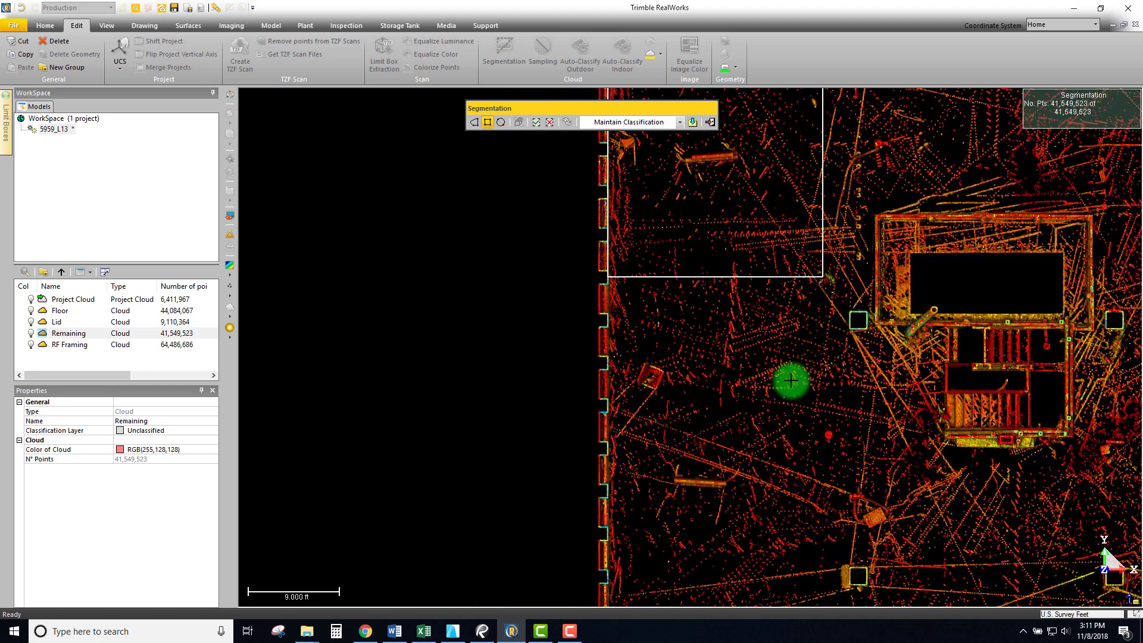
pyautogui.scroll(4, 651, 375)
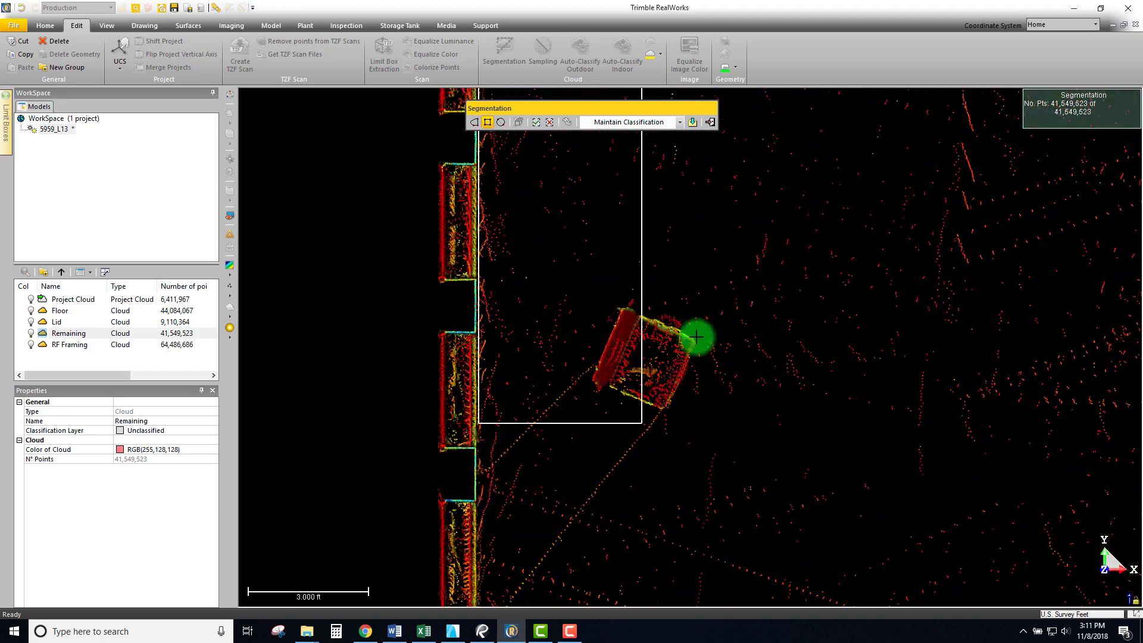
pyautogui.scroll(-4, 725, 436)
pyautogui.moveTo(928, 536); pyautogui.dragTo(796, 407, button='middle')
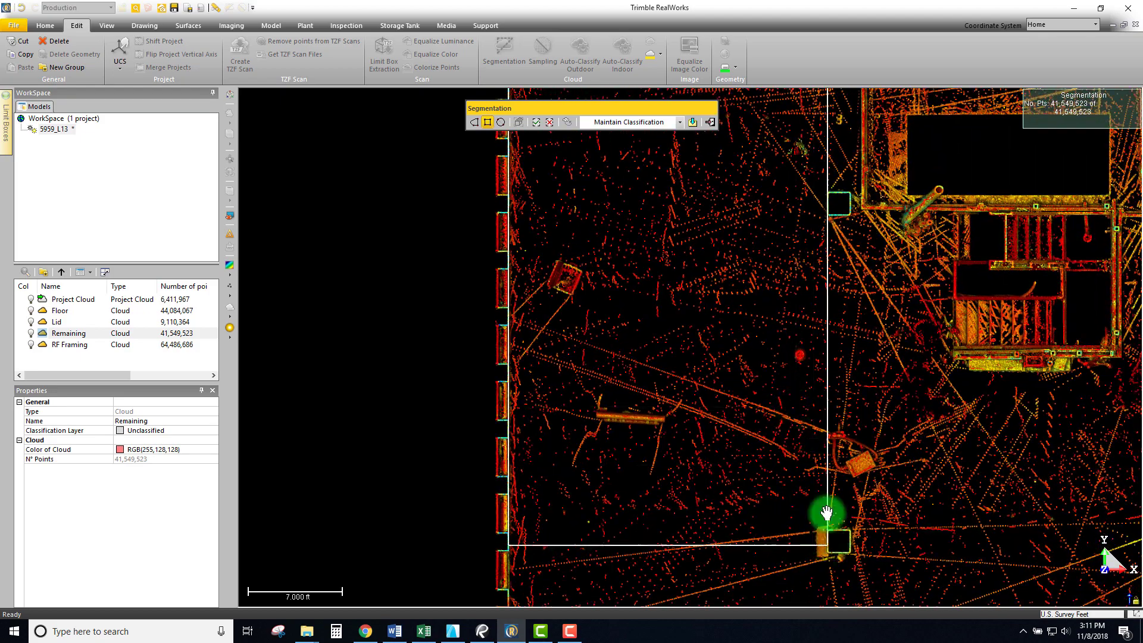
pyautogui.moveTo(826, 513); pyautogui.dragTo(806, 388, button='middle')
pyautogui.moveTo(814, 478); pyautogui.dragTo(828, 334, button='middle')
pyautogui.moveTo(818, 504); pyautogui.dragTo(828, 420, button='middle')
pyautogui.scroll(1, 840, 483)
pyautogui.moveTo(842, 484); pyautogui.dragTo(804, 515, button='middle')
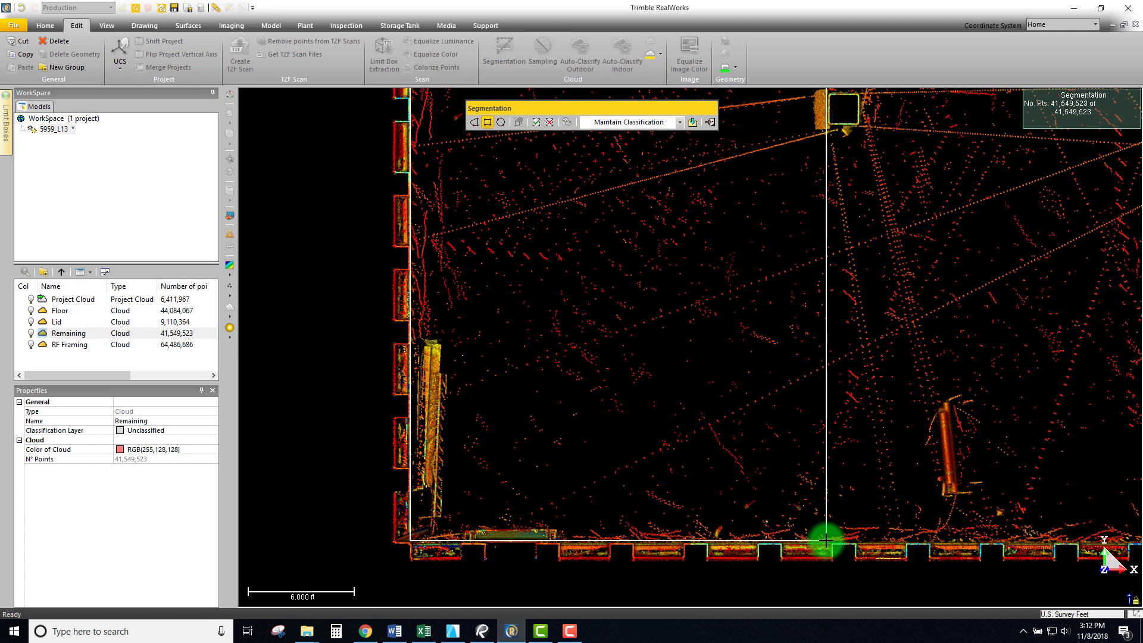
# Step: Inspect how closely the rectangular fence follows the inner face of the left perimeter wall along its length
pyautogui.scroll(5, 470, 301)
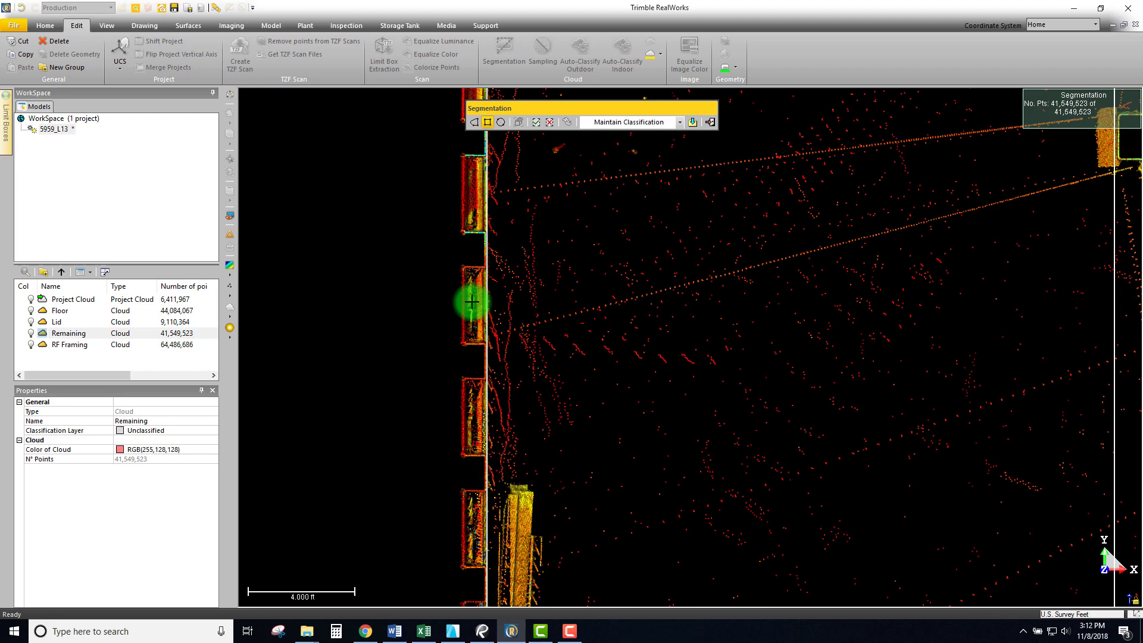
pyautogui.scroll(4, 500, 161)
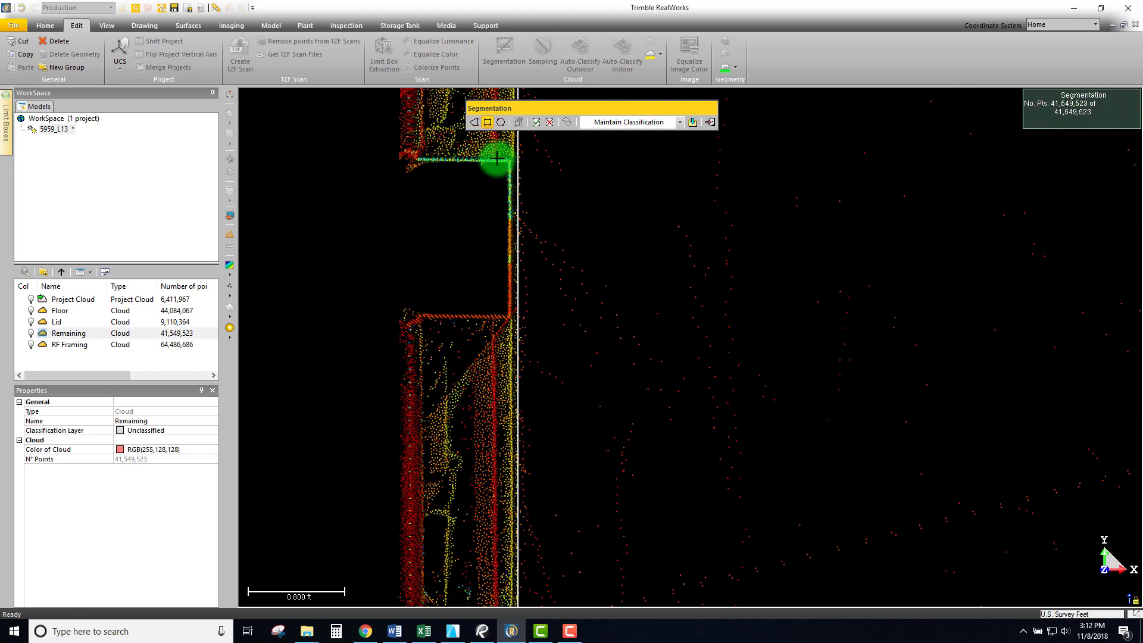
pyautogui.scroll(-8, 524, 361)
pyautogui.moveTo(887, 381); pyautogui.dragTo(606, 478, button='middle')
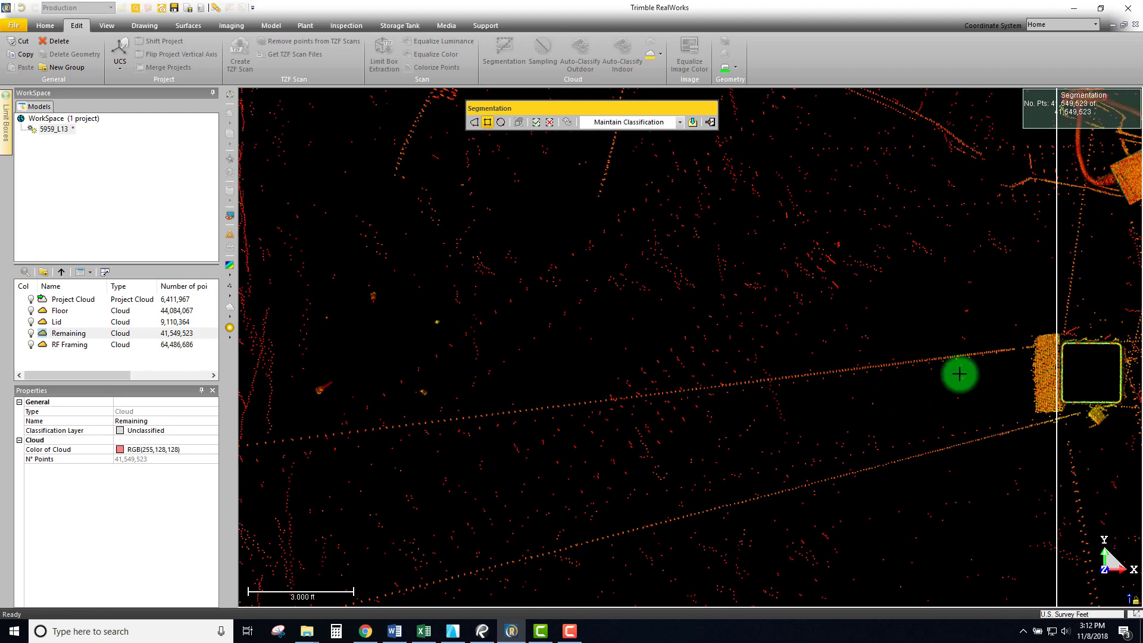
pyautogui.scroll(1, 1070, 356)
pyautogui.scroll(1, 1071, 355)
pyautogui.moveTo(969, 454); pyautogui.dragTo(829, 547, button='middle')
pyautogui.scroll(-5, 852, 345)
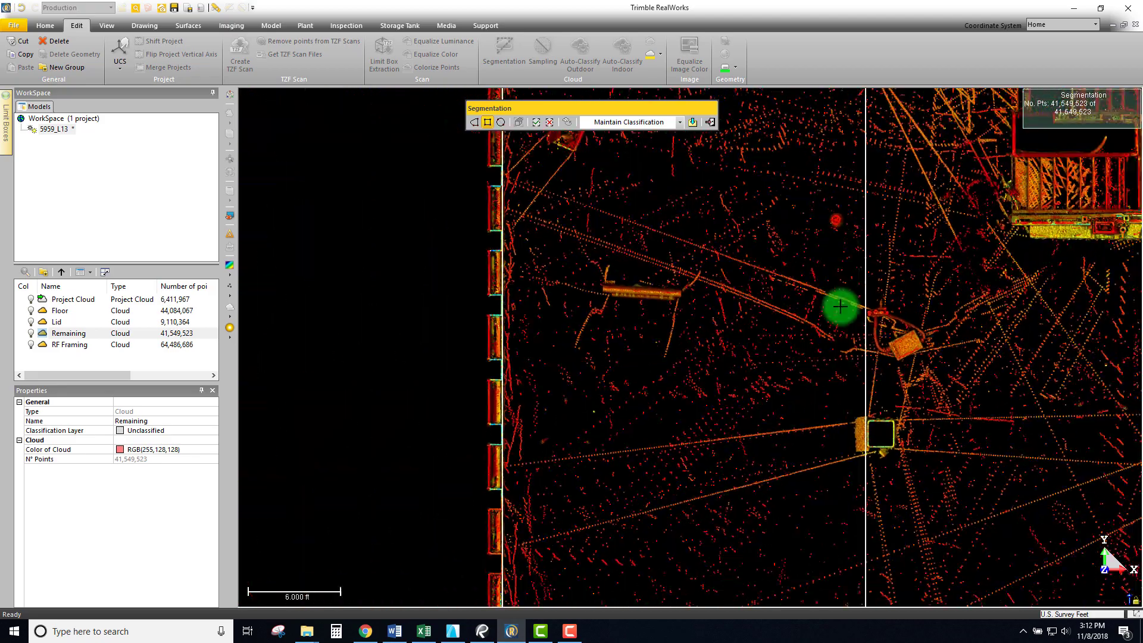
pyautogui.moveTo(845, 179); pyautogui.dragTo(862, 482, button='middle')
pyautogui.scroll(4, 868, 374)
pyautogui.scroll(-3, 634, 336)
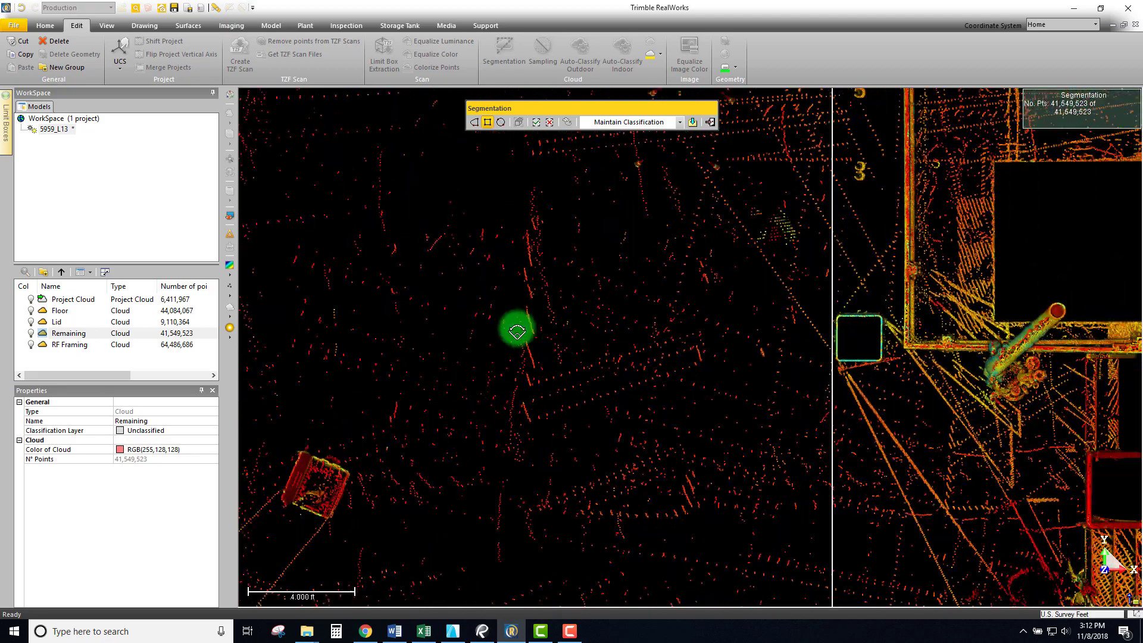
pyautogui.moveTo(334, 275); pyautogui.dragTo(545, 422, button='middle')
pyautogui.scroll(6, 494, 253)
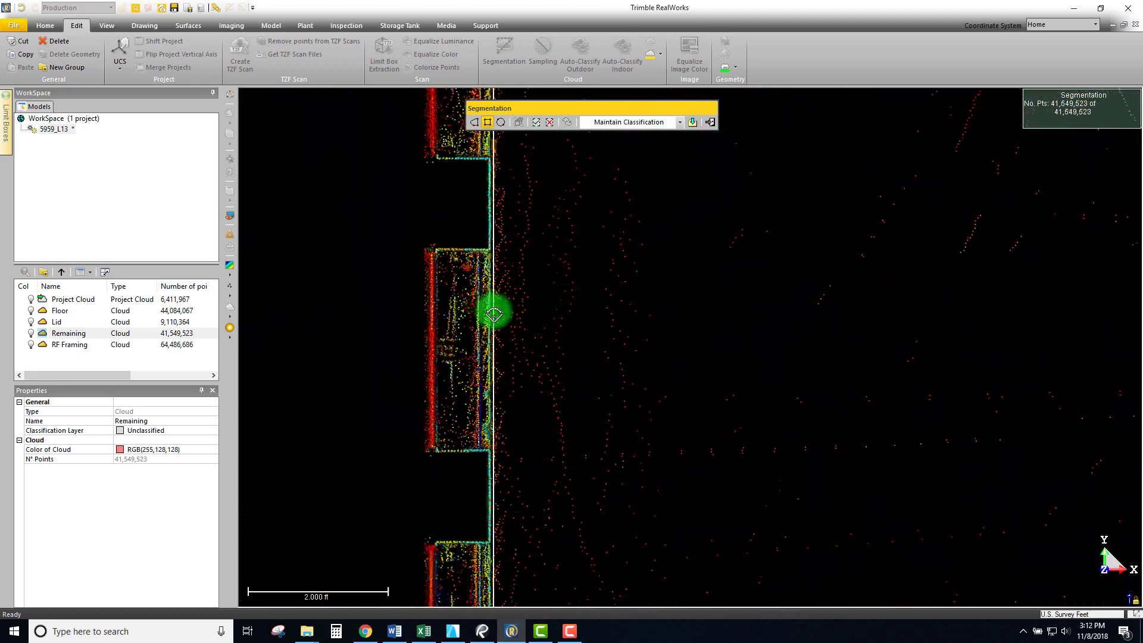
pyautogui.scroll(-4, 504, 314)
# Step: Check the fence against the inner face of the upper wall and segment out the points enclosed along the left wall
pyautogui.scroll(-3, 901, 292)
pyautogui.moveTo(902, 293); pyautogui.dragTo(806, 454, button='middle')
pyautogui.scroll(4, 899, 307)
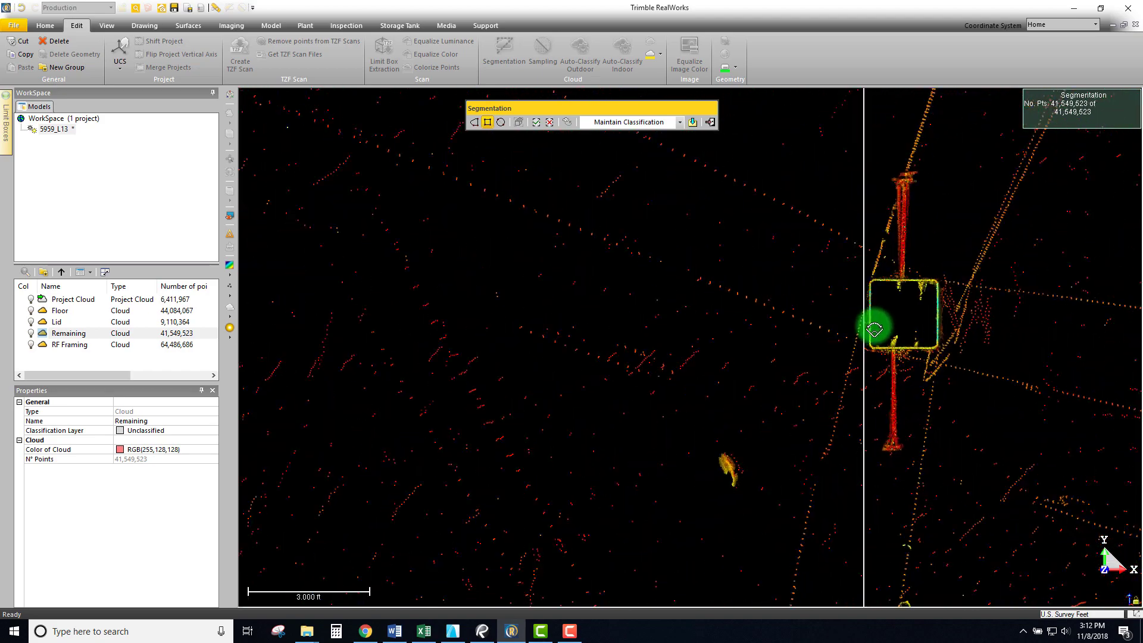
pyautogui.scroll(-5, 872, 321)
pyautogui.moveTo(861, 266); pyautogui.dragTo(823, 518, button='middle')
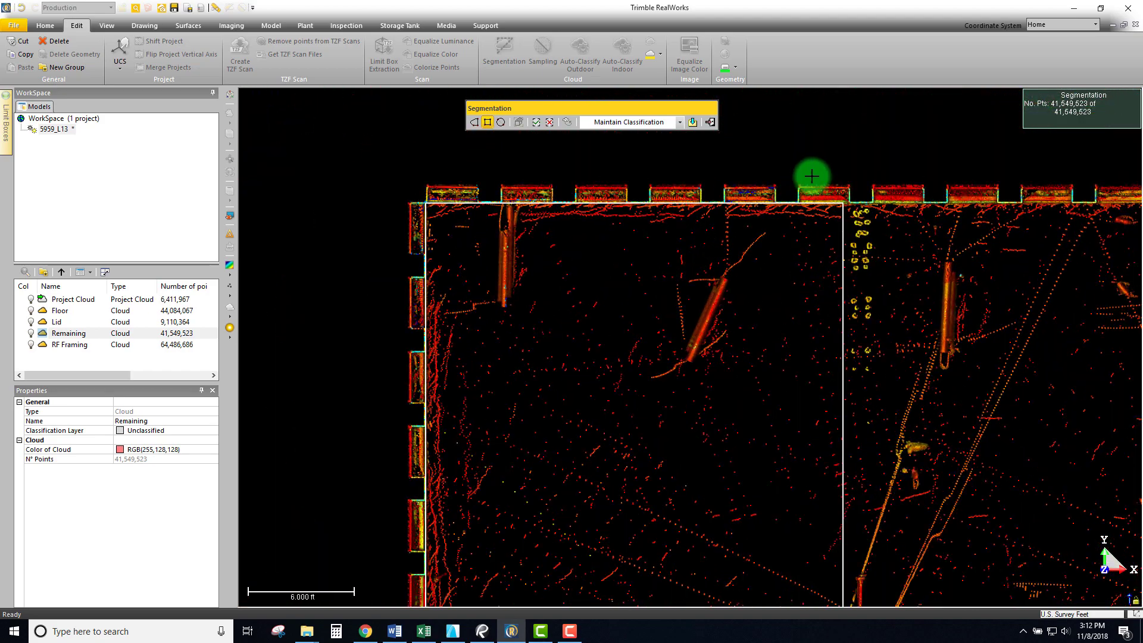
pyautogui.scroll(3, 809, 178)
pyautogui.scroll(6, 804, 208)
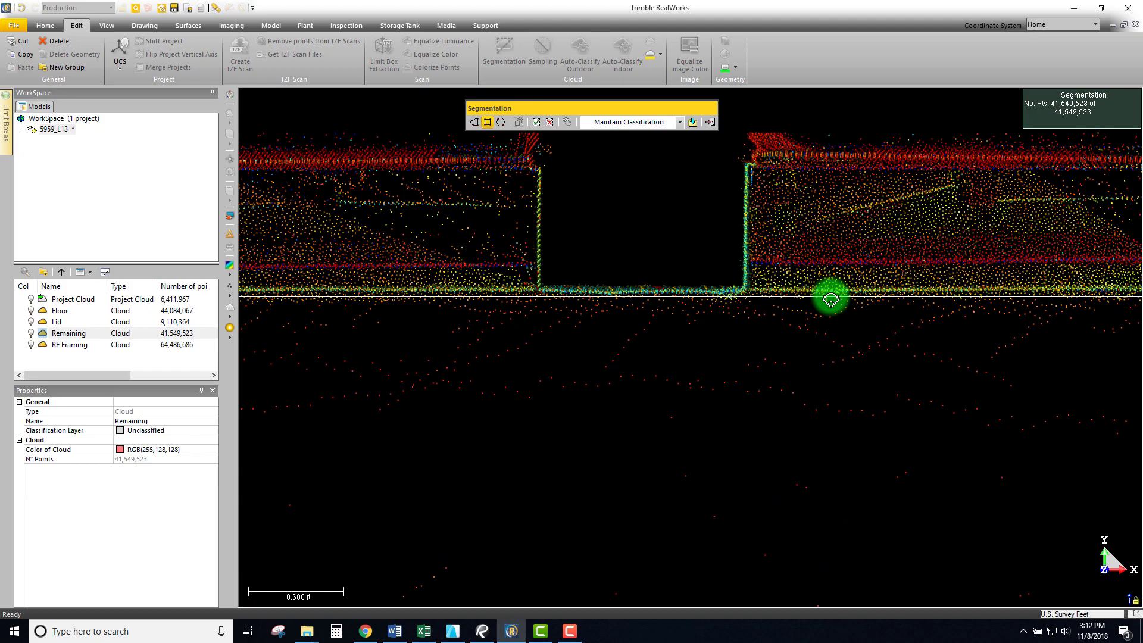
pyautogui.scroll(2, 830, 298)
pyautogui.scroll(-9, 460, 297)
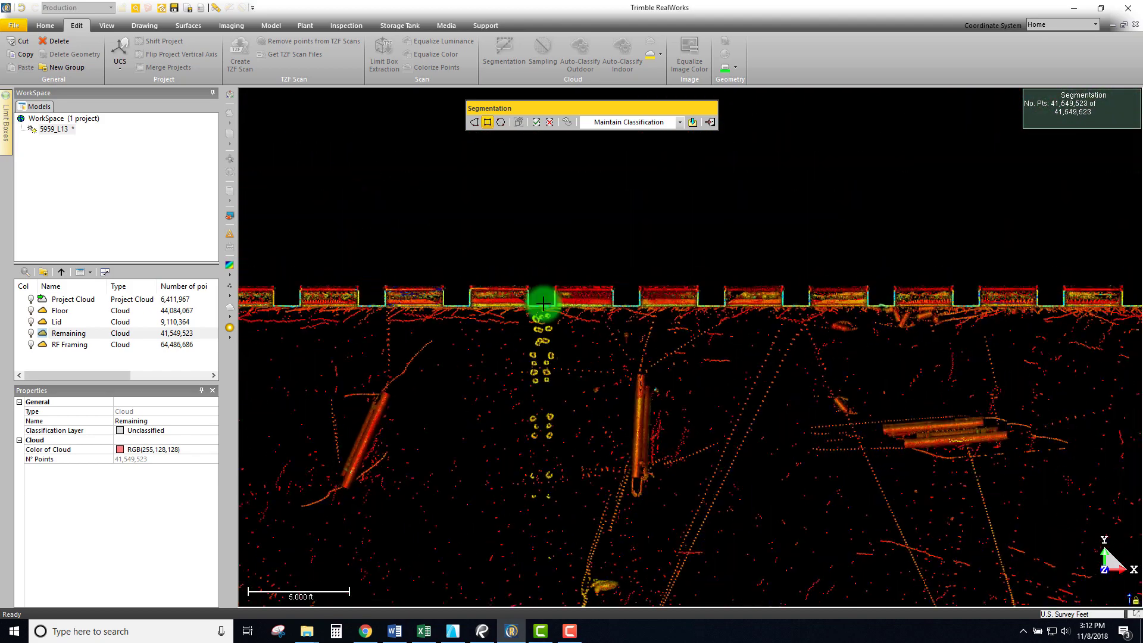
pyautogui.moveTo(543, 303); pyautogui.dragTo(652, 265, button='middle')
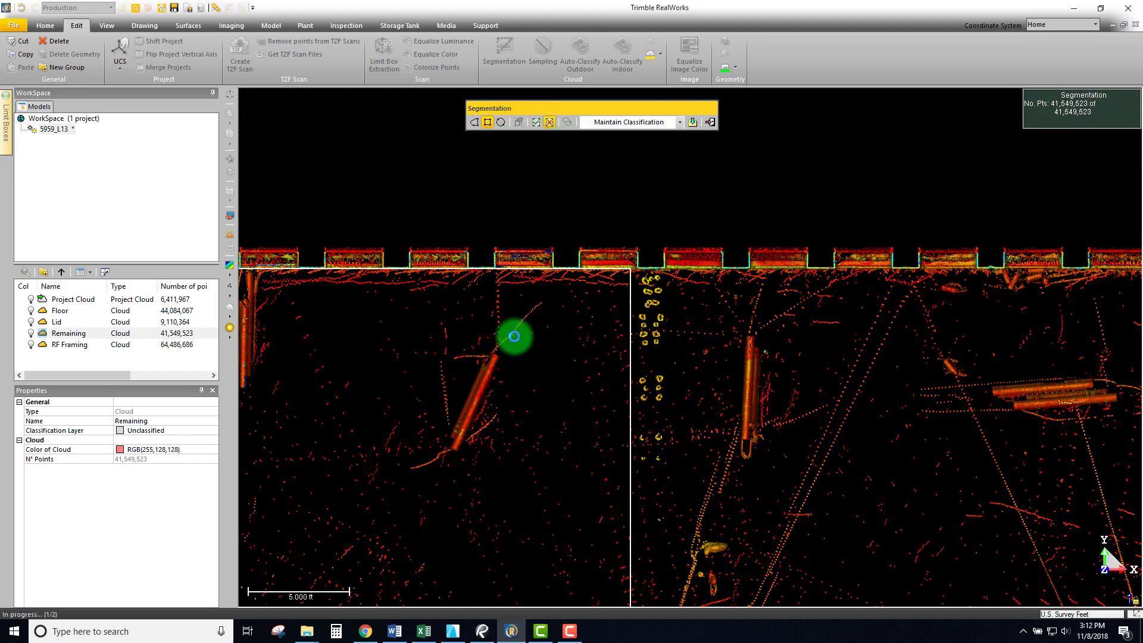
# Step: Examine the segmented cloud in 3D, looking at the perimeter walls around the cleared strip
pyautogui.scroll(-3, 507, 329)
pyautogui.moveTo(535, 337); pyautogui.dragTo(707, 291, button='middle')
pyautogui.moveTo(641, 357); pyautogui.dragTo(609, 329)
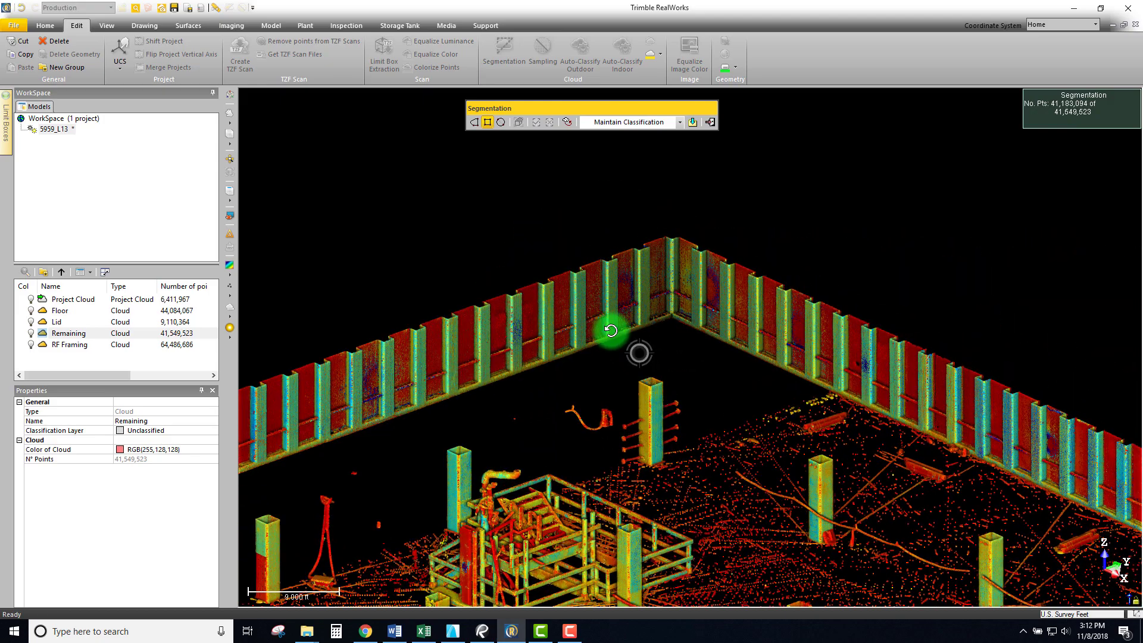
pyautogui.moveTo(732, 340); pyautogui.dragTo(736, 364)
pyautogui.moveTo(736, 364); pyautogui.dragTo(635, 434, button='middle')
pyautogui.scroll(-2, 634, 434)
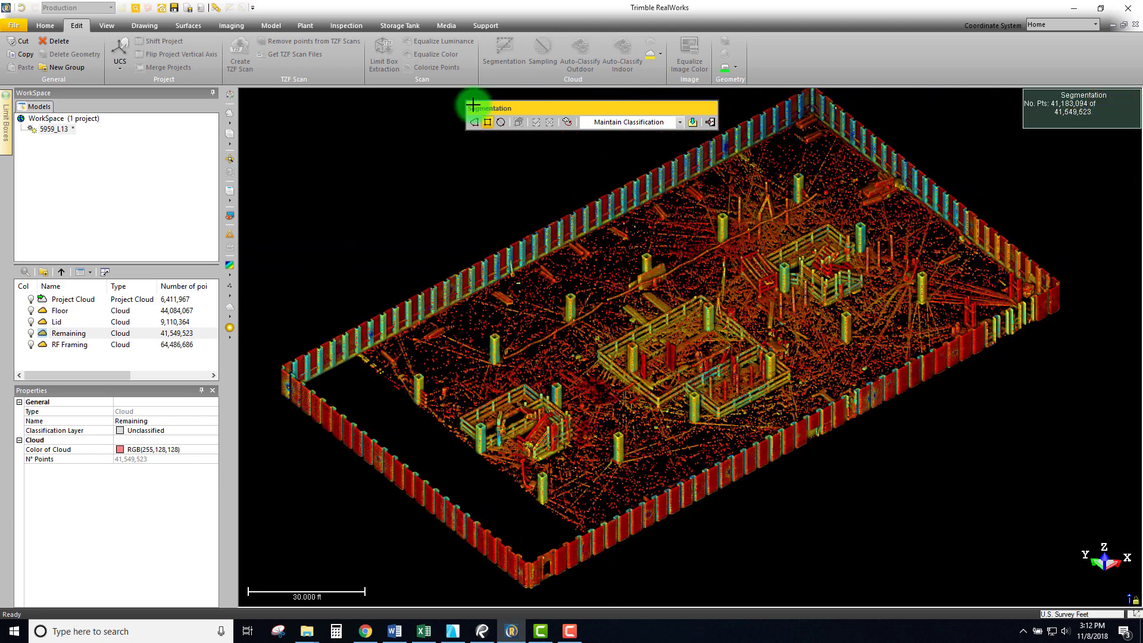
# Step: Return to the top view and anchor a rectangular fence just below the lower-left column, at the edge of the cleared strip
pyautogui.click(230, 191)
pyautogui.scroll(5, 535, 304)
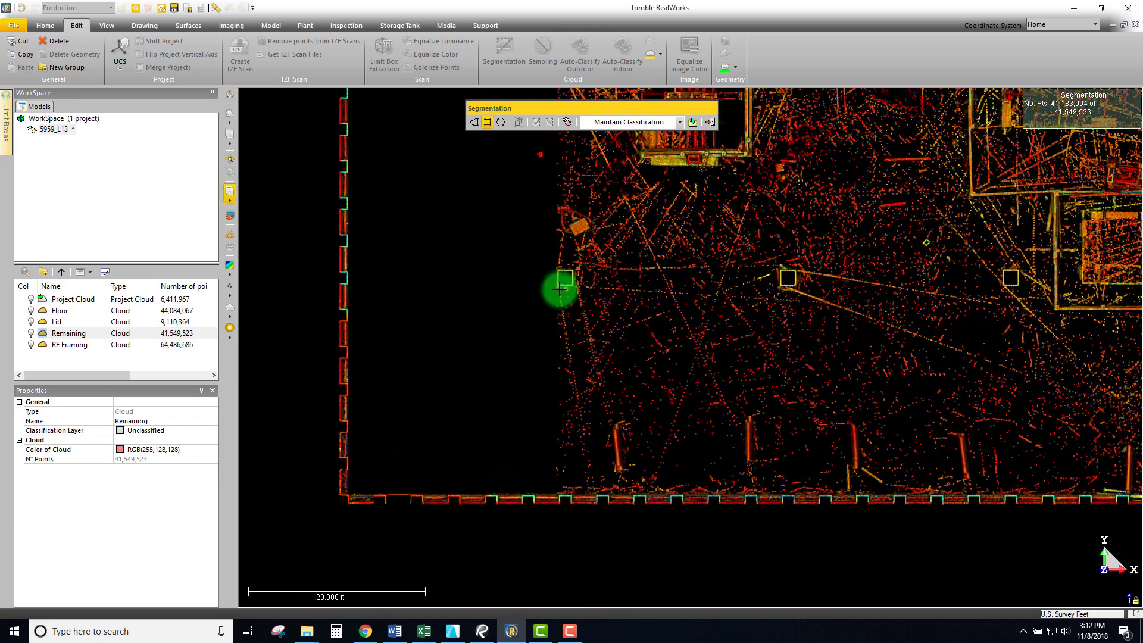
pyautogui.scroll(6, 560, 289)
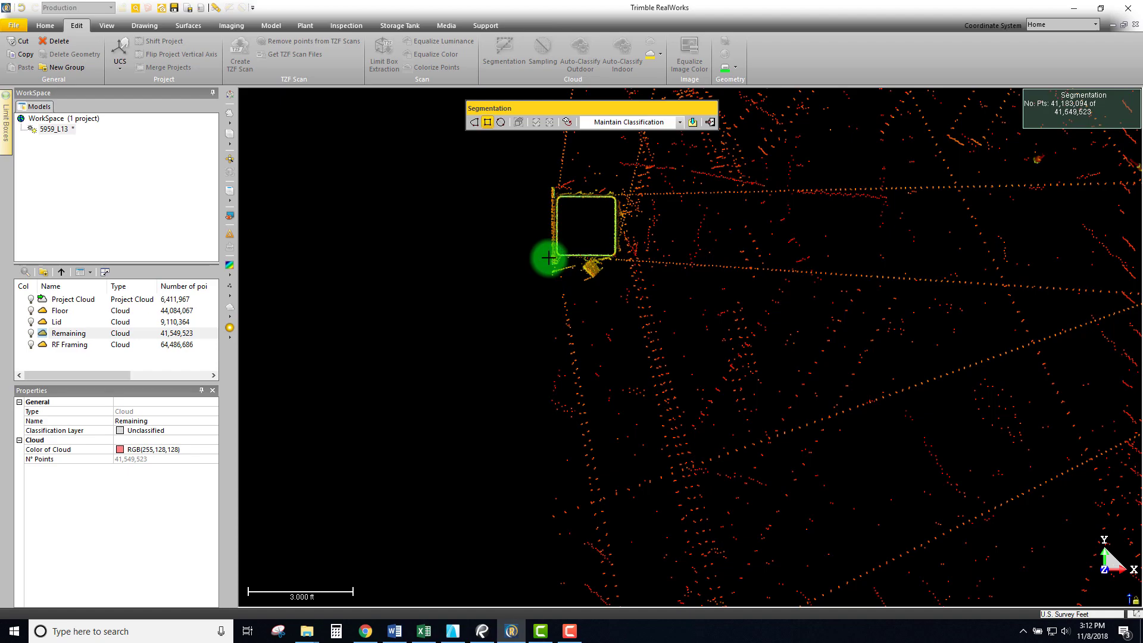
pyautogui.scroll(-3, 726, 395)
pyautogui.scroll(-2, 1057, 520)
pyautogui.moveTo(1057, 520); pyautogui.dragTo(559, 330, button='middle')
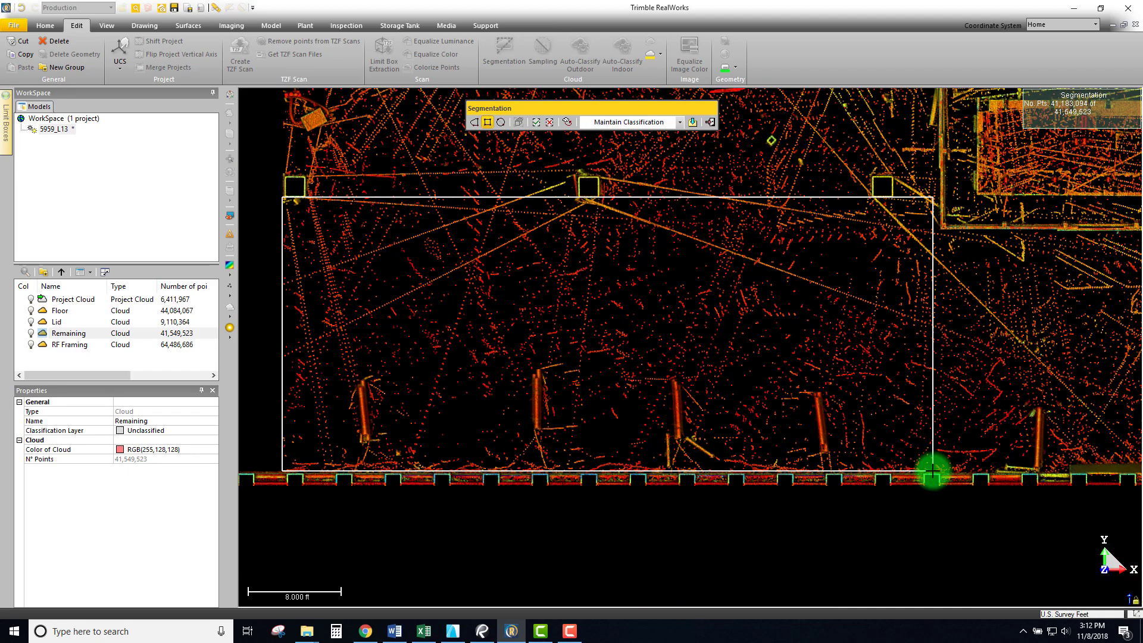
# Step: Fit the fence just below the columns, extend it to the lower wall's inner face, and segment out the enclosed points
pyautogui.scroll(3, 932, 474)
pyautogui.scroll(-2, 932, 447)
pyautogui.moveTo(932, 439); pyautogui.dragTo(928, 548, button='middle')
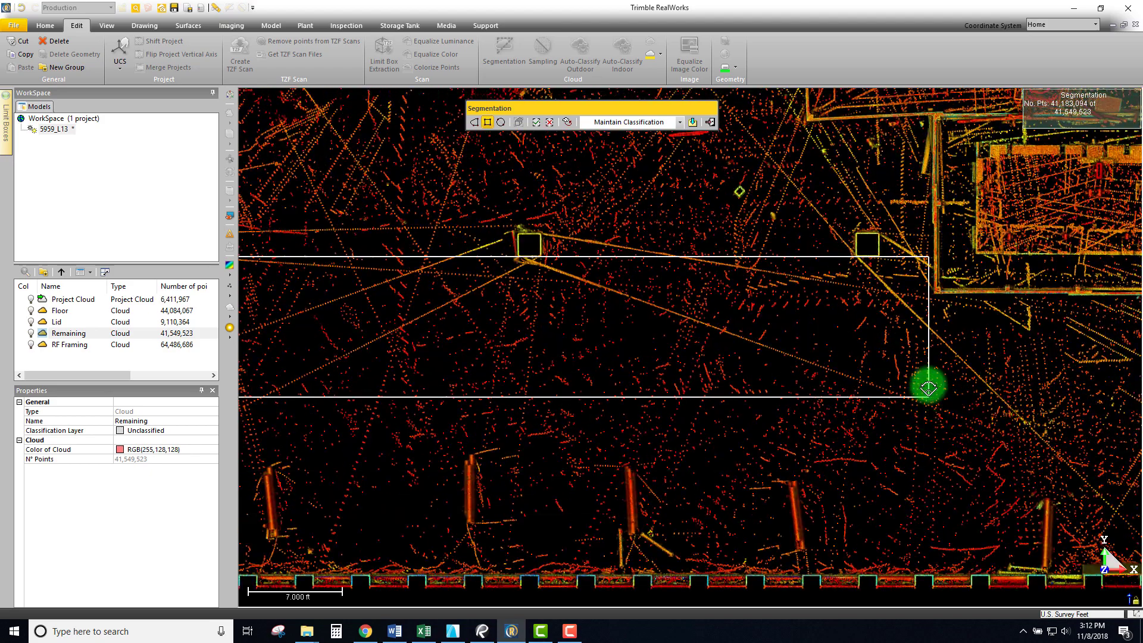
pyautogui.scroll(4, 913, 358)
pyautogui.scroll(6, 843, 170)
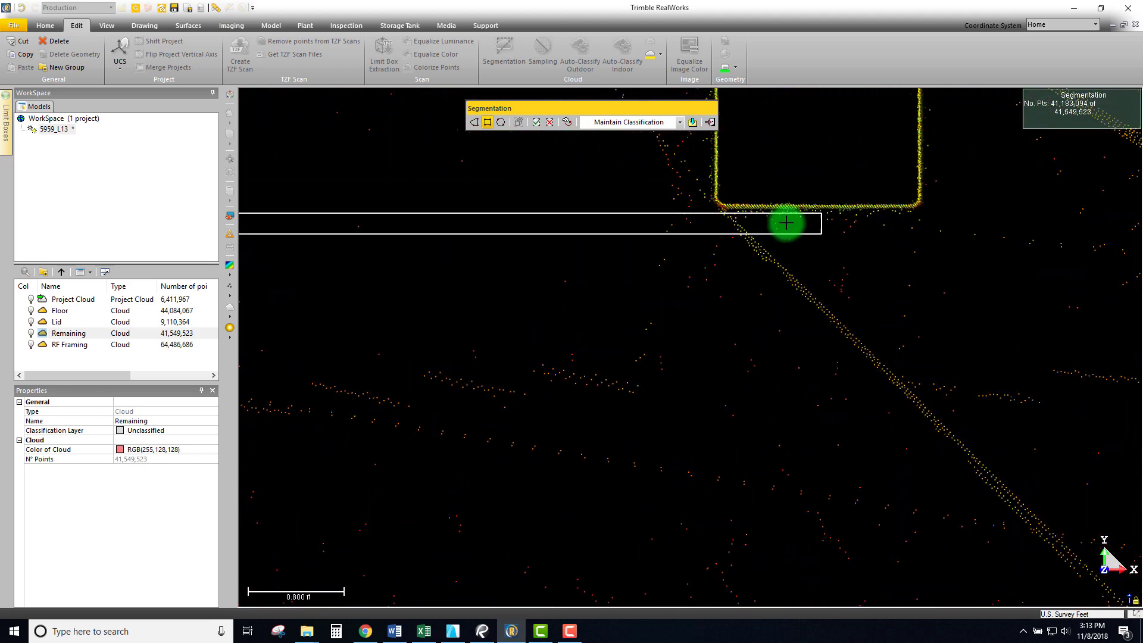
pyautogui.scroll(2, 808, 202)
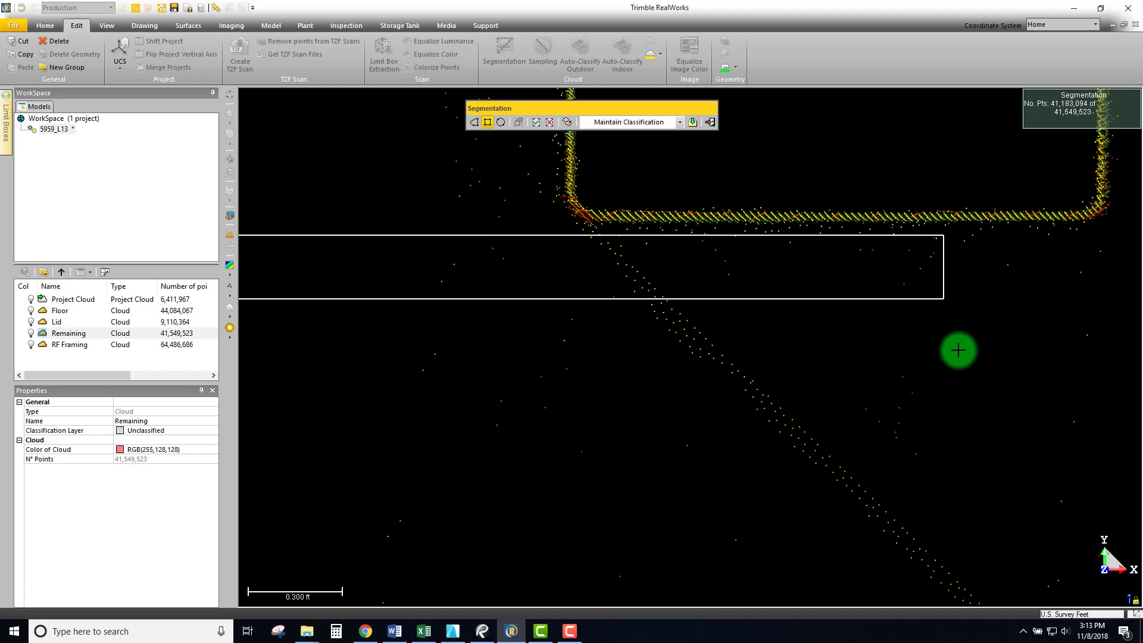
pyautogui.scroll(-9, 863, 321)
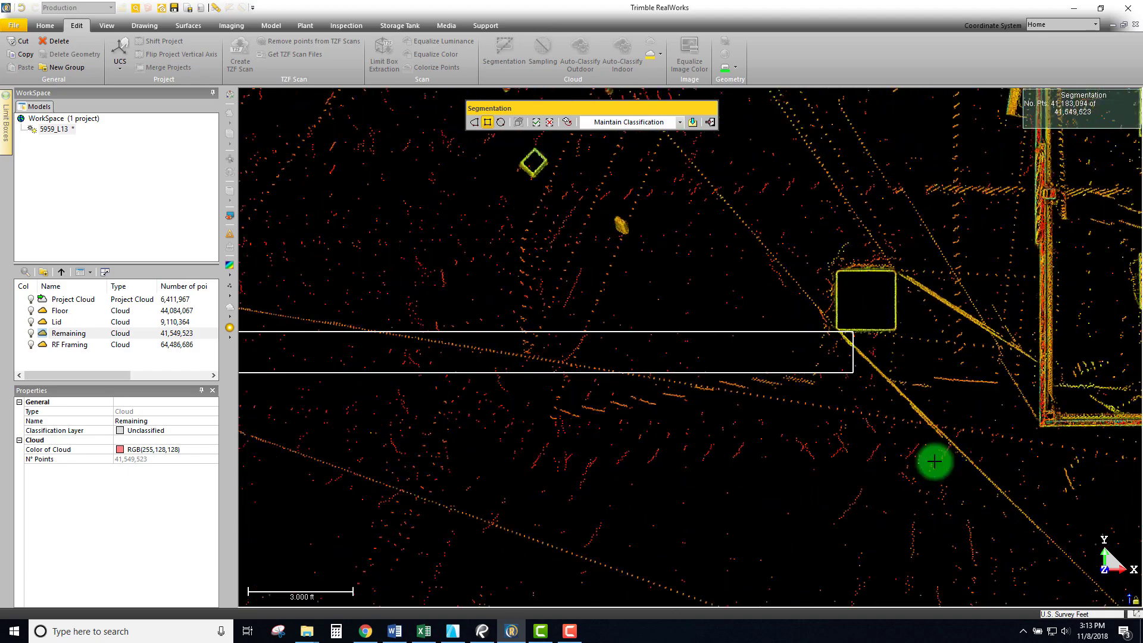
pyautogui.moveTo(750, 205); pyautogui.dragTo(728, 164, button='middle')
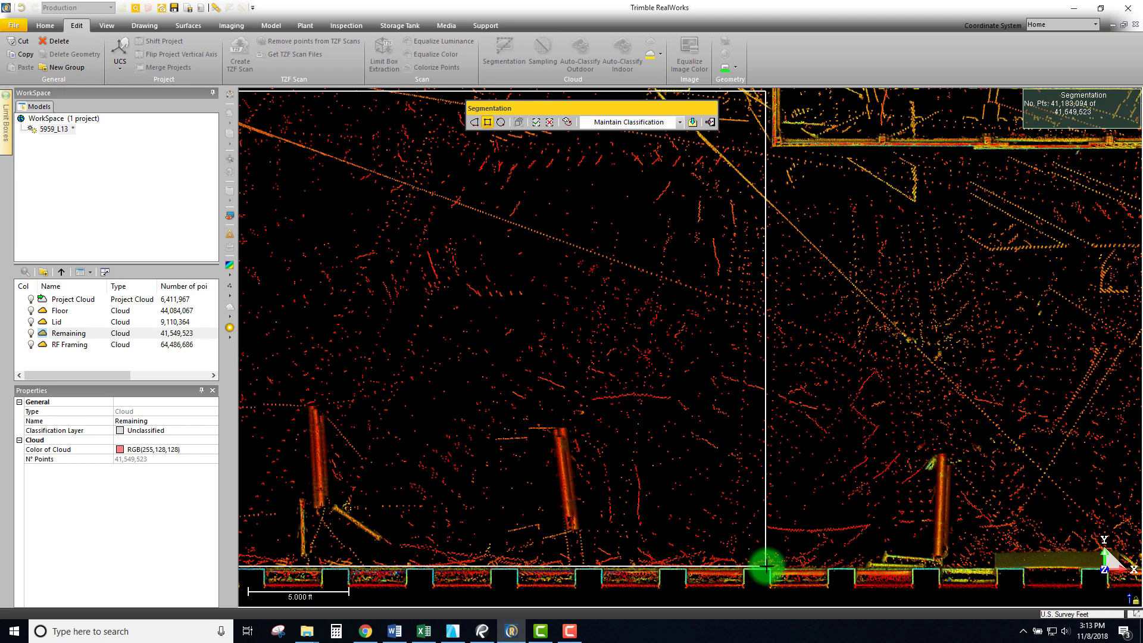
# Step: Fence the area between the middle railed enclosure and the lower wall's inner face, and segment out the enclosed points
pyautogui.click(766, 150)
pyautogui.click(773, 153)
pyautogui.scroll(-2, 1005, 337)
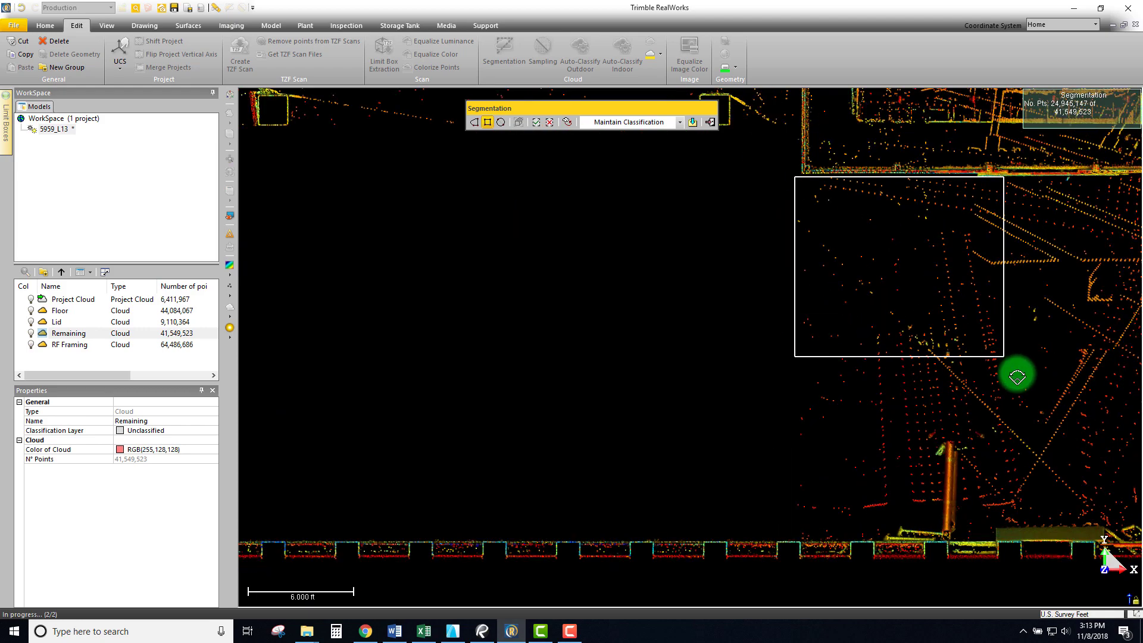
pyautogui.click(1016, 375)
pyautogui.moveTo(1048, 375); pyautogui.dragTo(654, 377, button='middle')
pyautogui.moveTo(937, 468); pyautogui.dragTo(875, 469, button='middle')
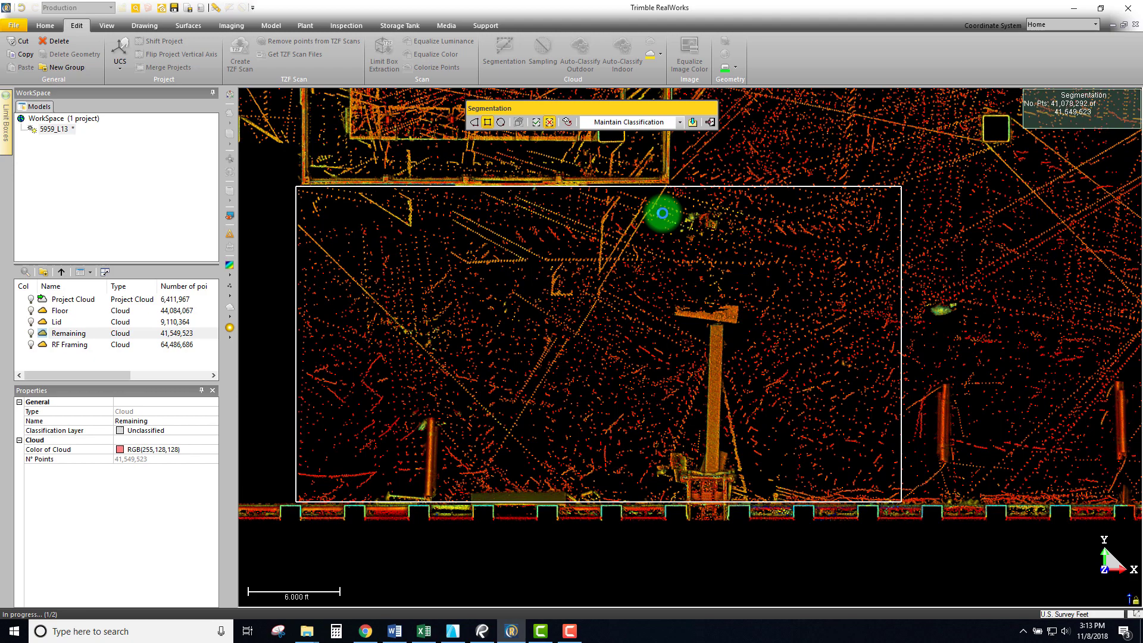
# Step: Fence the area between the right side of the middle enclosure and the next column, and segment out the enclosed points
pyautogui.moveTo(804, 191); pyautogui.dragTo(759, 469, button='middle')
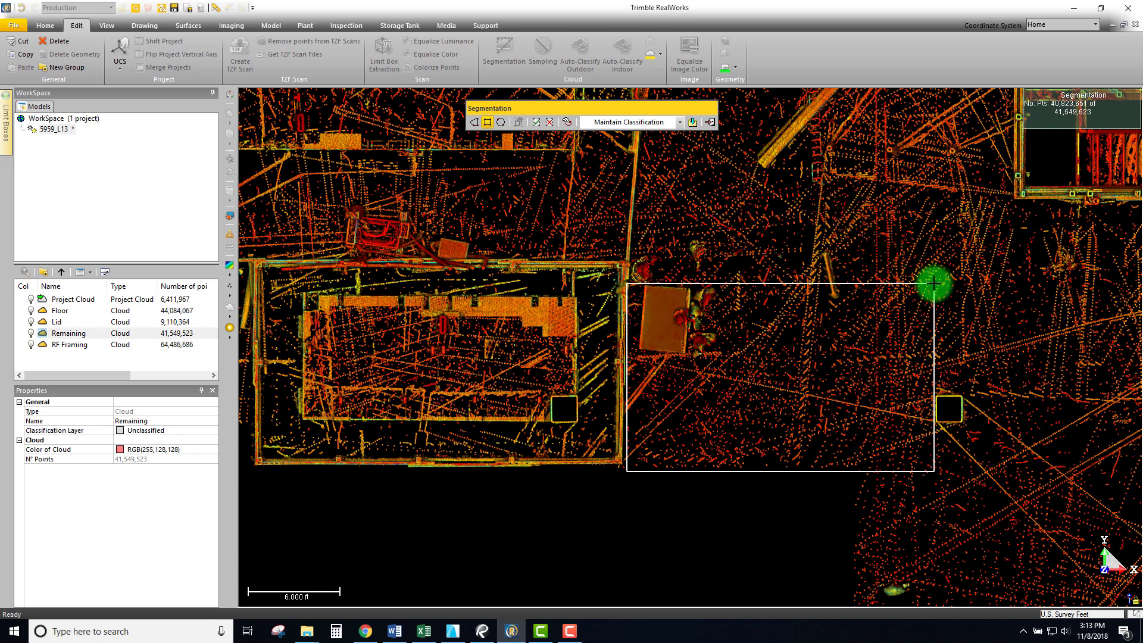
pyautogui.click(549, 122)
pyautogui.scroll(-1, 691, 372)
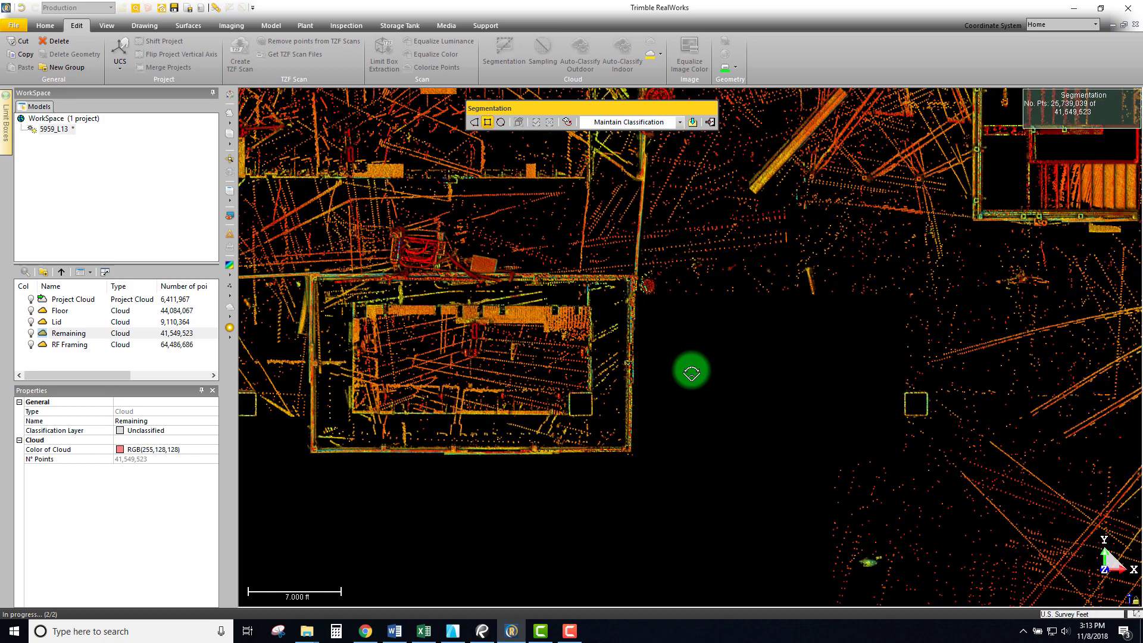
# Step: Anchor a new rectangular fence on the lower wall's inner face where the cleared area ends
pyautogui.scroll(-3, 691, 372)
pyautogui.moveTo(763, 286); pyautogui.dragTo(625, 166, button='middle')
pyautogui.scroll(2, 658, 306)
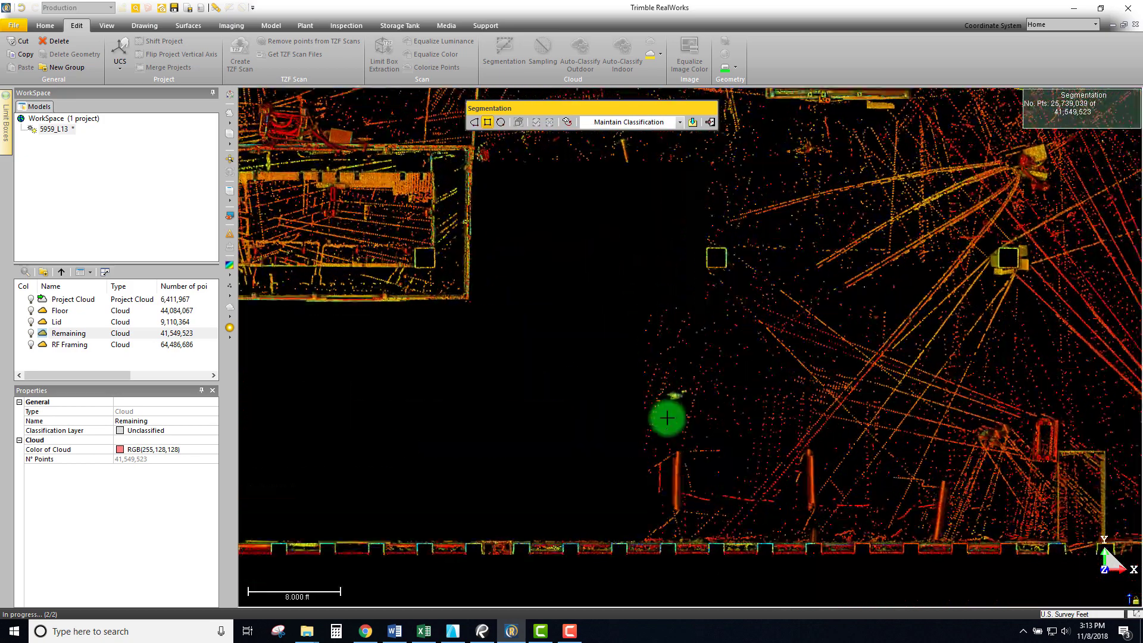
pyautogui.scroll(2, 647, 322)
pyautogui.moveTo(632, 538); pyautogui.dragTo(539, 176, button='middle')
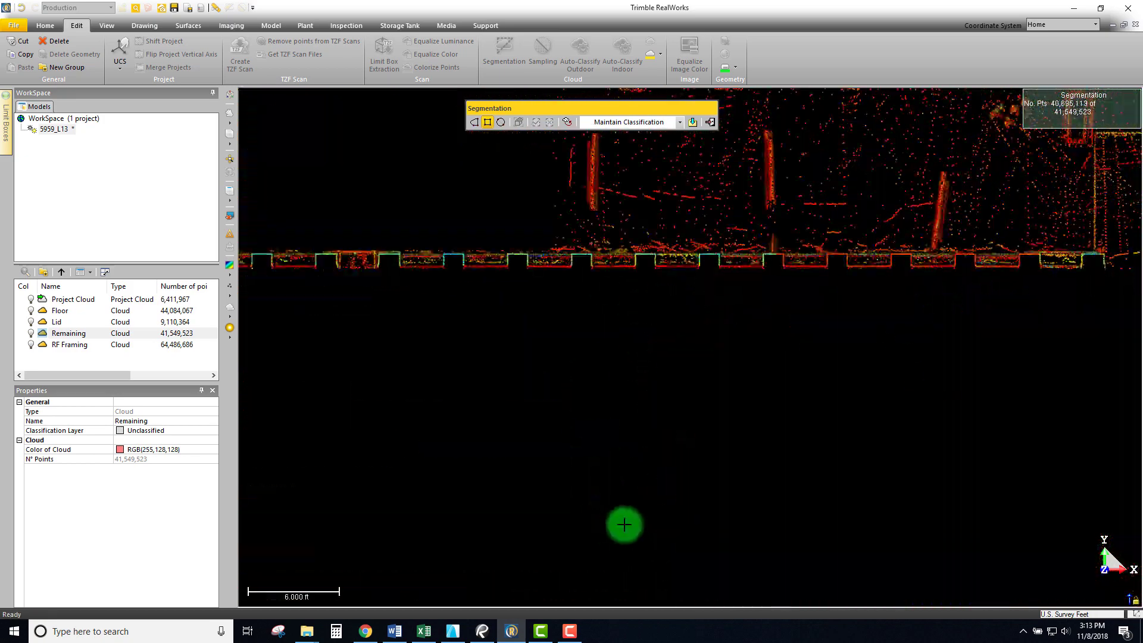
pyautogui.click(545, 250)
pyautogui.scroll(-3, 888, 225)
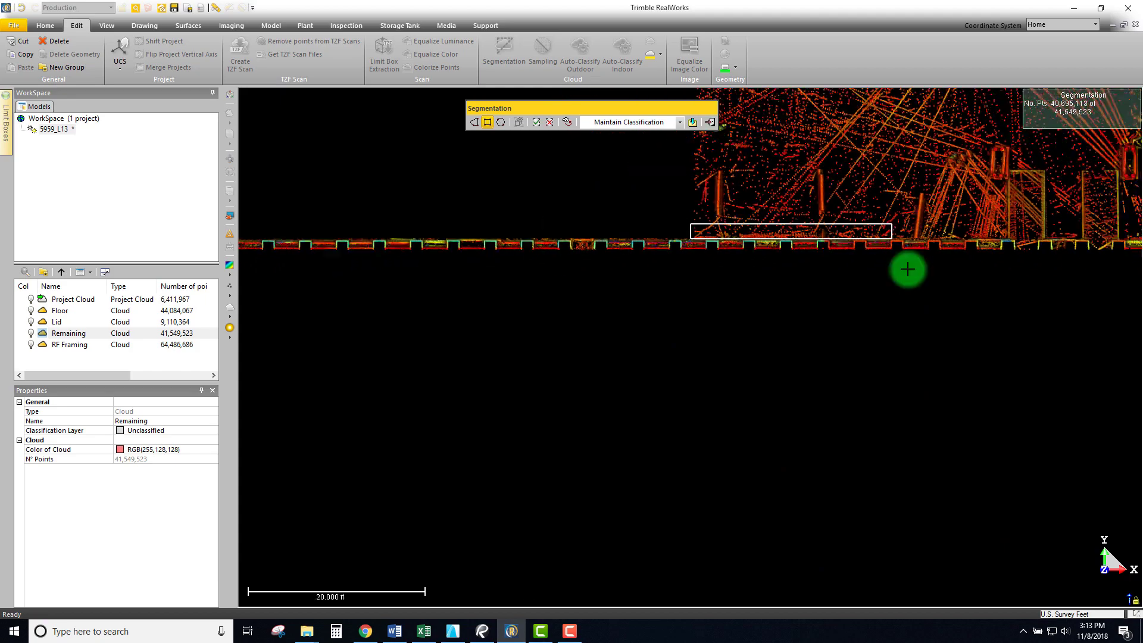
# Step: Extend the fence up and toward the right wall, stopping short of the objects there, and segment out the enclosed points
pyautogui.moveTo(905, 268); pyautogui.dragTo(480, 511, button='middle')
pyautogui.scroll(6, 732, 288)
pyautogui.moveTo(733, 288); pyautogui.dragTo(889, 262)
pyautogui.scroll(2, 890, 262)
pyautogui.moveTo(890, 262); pyautogui.dragTo(940, 162, button='middle')
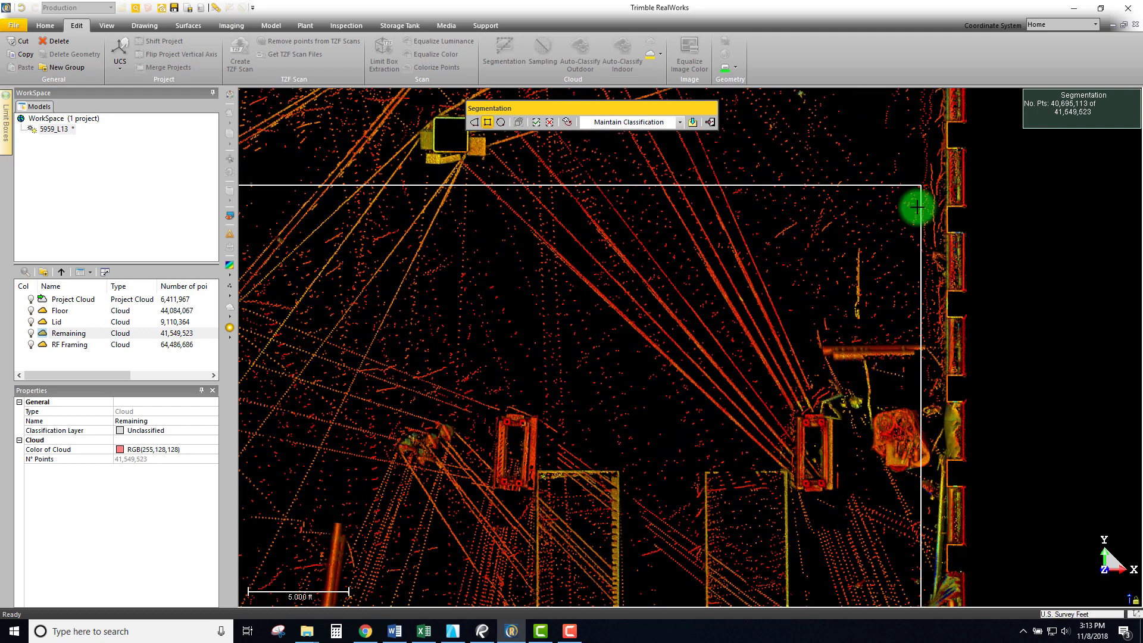
pyautogui.moveTo(904, 243); pyautogui.dragTo(875, 140, button='middle')
pyautogui.moveTo(759, 180); pyautogui.dragTo(793, 173)
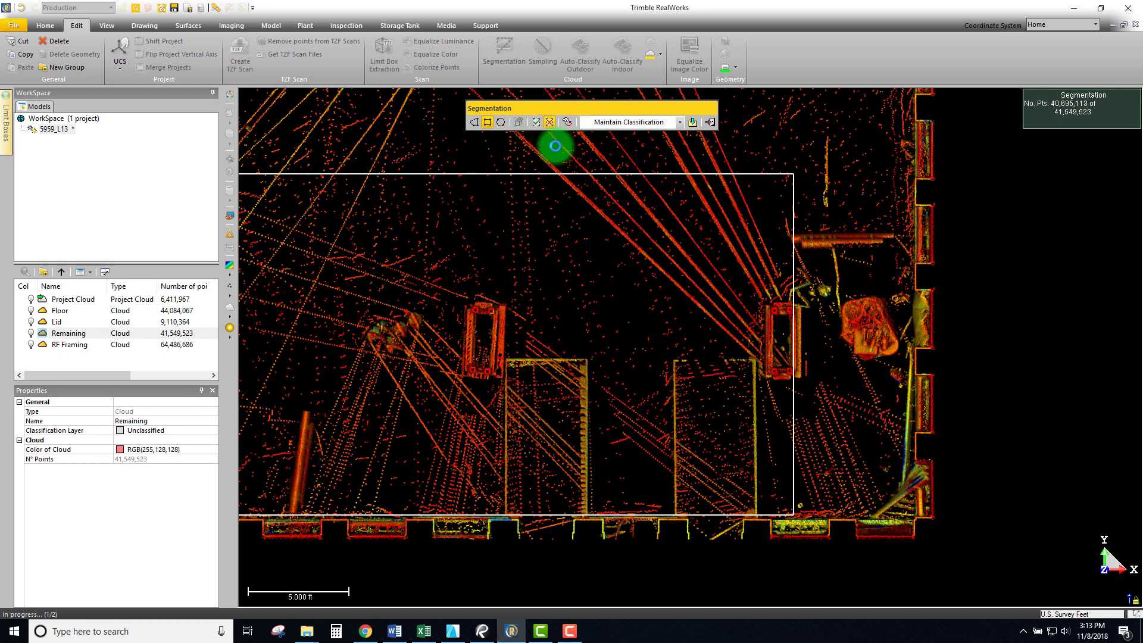
# Step: Examine the lower-right wall corner for objects leaning against the walls and stray points left inside
pyautogui.scroll(5, 780, 488)
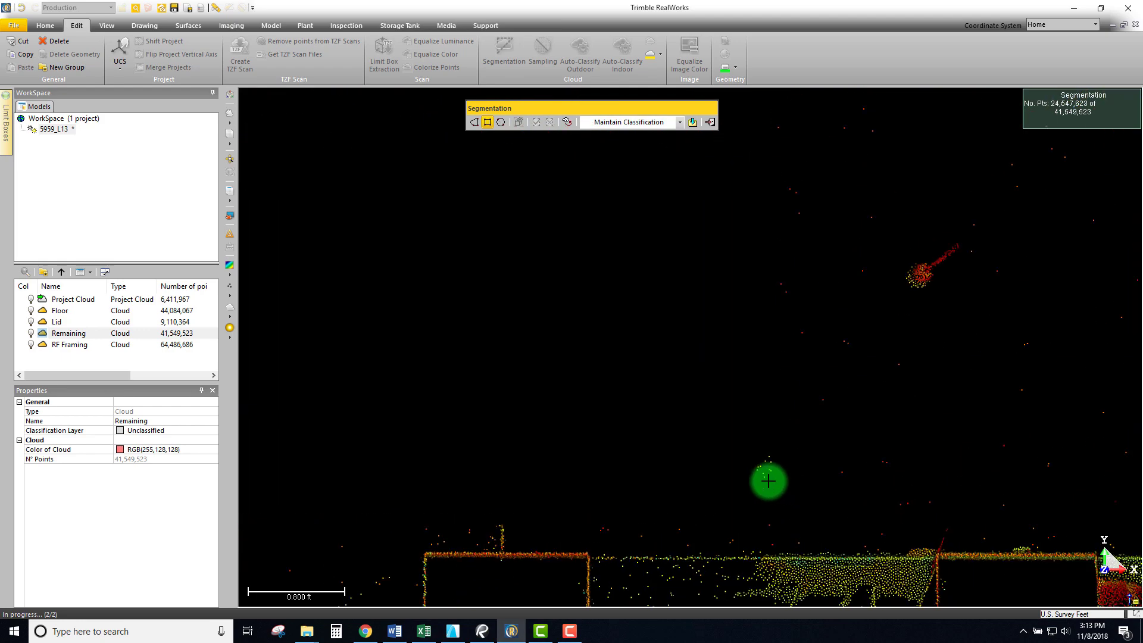
pyautogui.scroll(-3, 818, 428)
pyautogui.scroll(1, 957, 395)
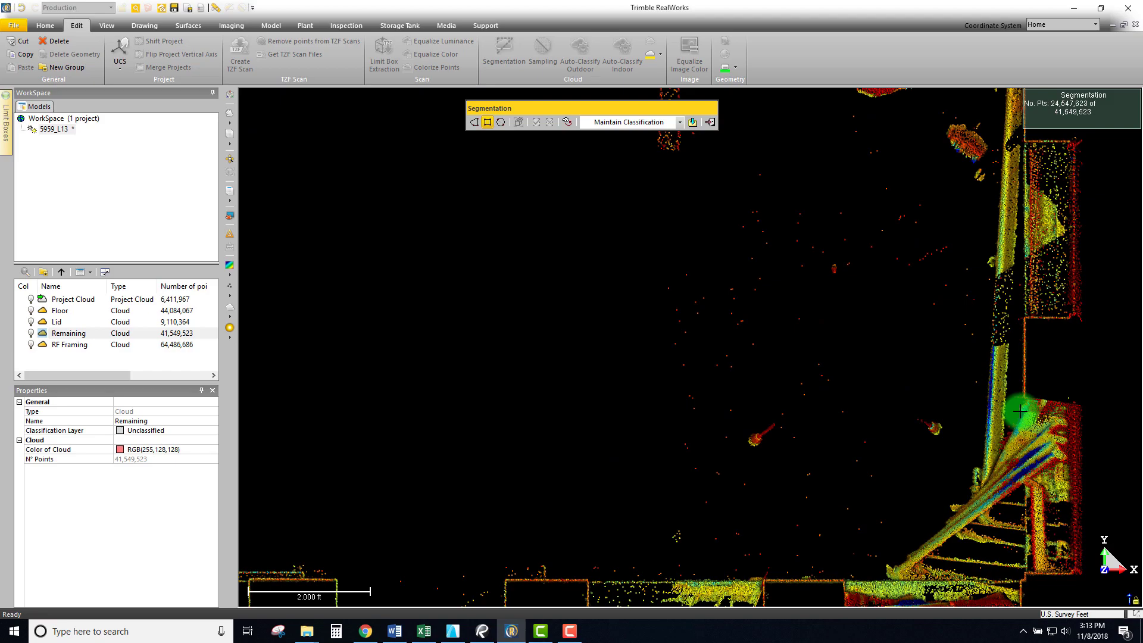
pyautogui.scroll(-2, 1000, 420)
pyautogui.scroll(2, 923, 448)
pyautogui.scroll(2, 846, 396)
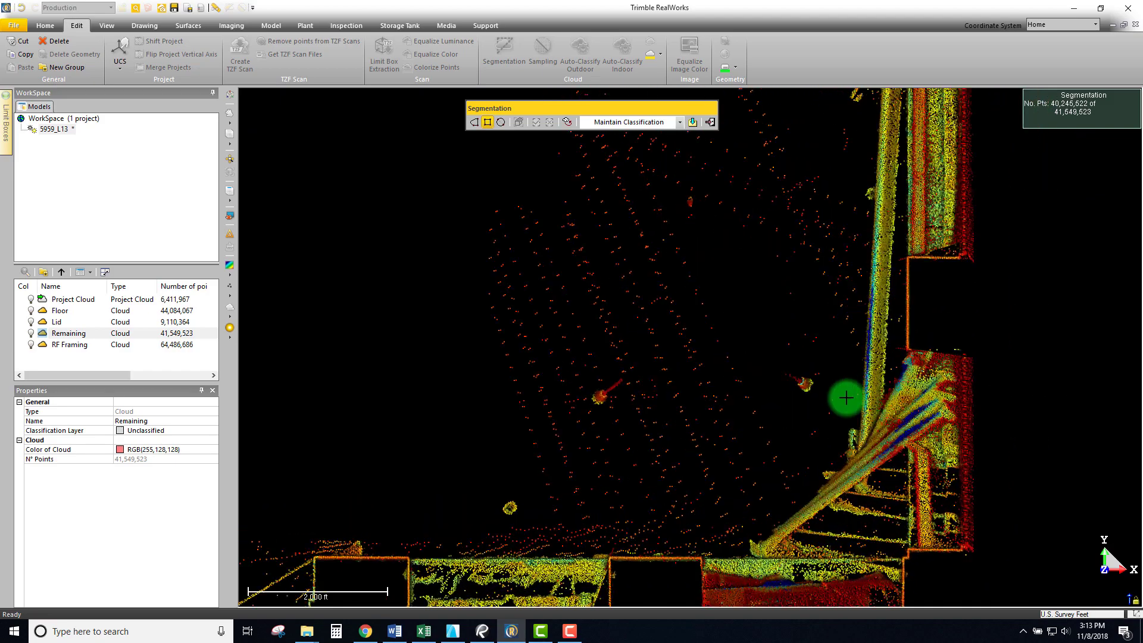
pyautogui.scroll(-2, 873, 477)
pyautogui.scroll(2, 885, 516)
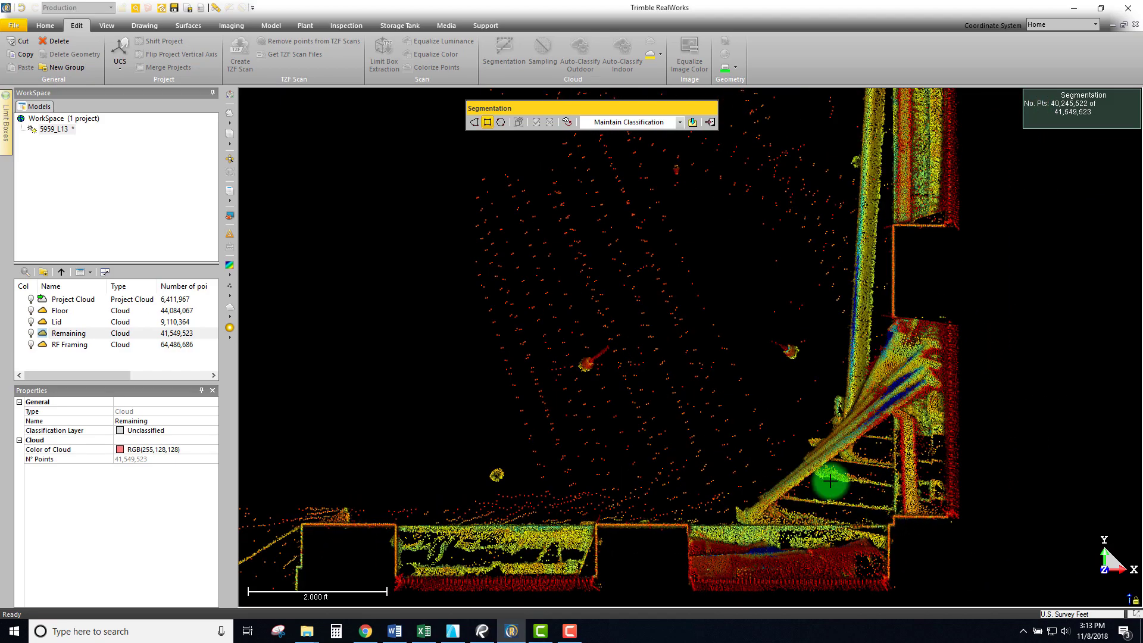
pyautogui.scroll(-2, 798, 385)
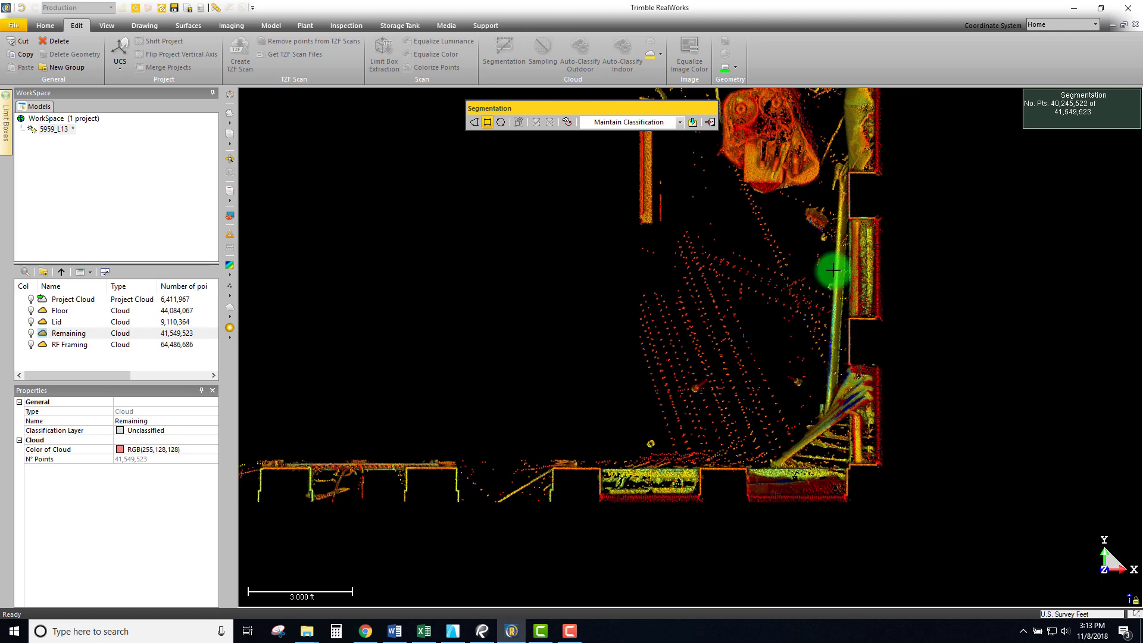
# Step: Fence the area from the right wall's lower inner face across to the nearest column's right side, and segment out the enclosed points
pyautogui.click(846, 367)
pyautogui.scroll(-5, 683, 229)
pyautogui.moveTo(760, 202); pyautogui.dragTo(779, 442, button='middle')
pyautogui.click(766, 371)
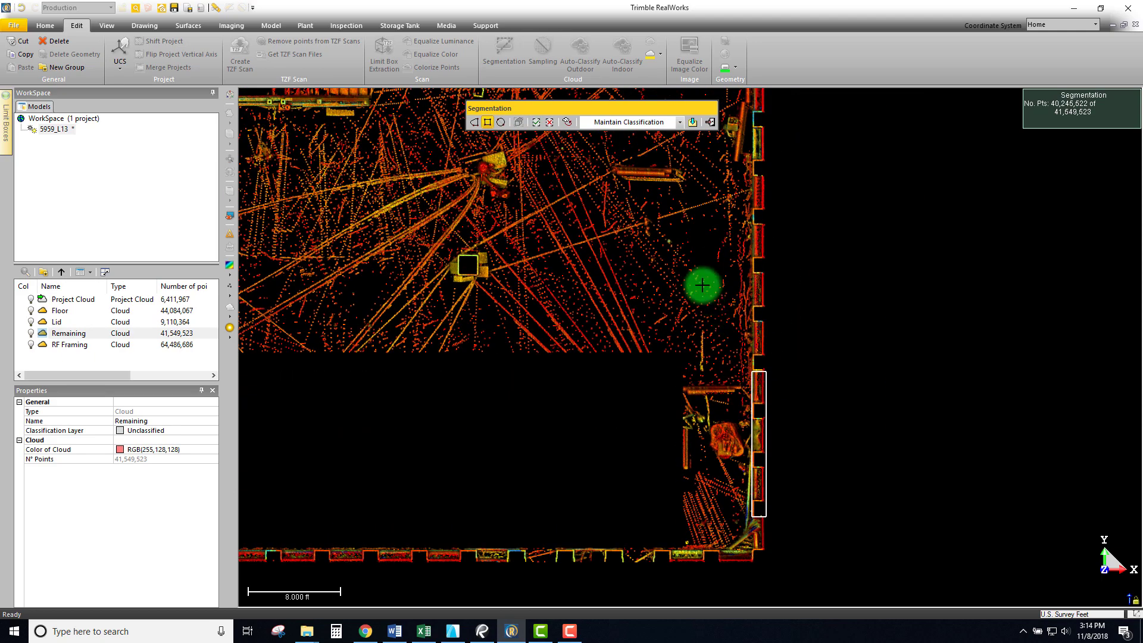
pyautogui.moveTo(637, 332); pyautogui.dragTo(715, 523, button='middle')
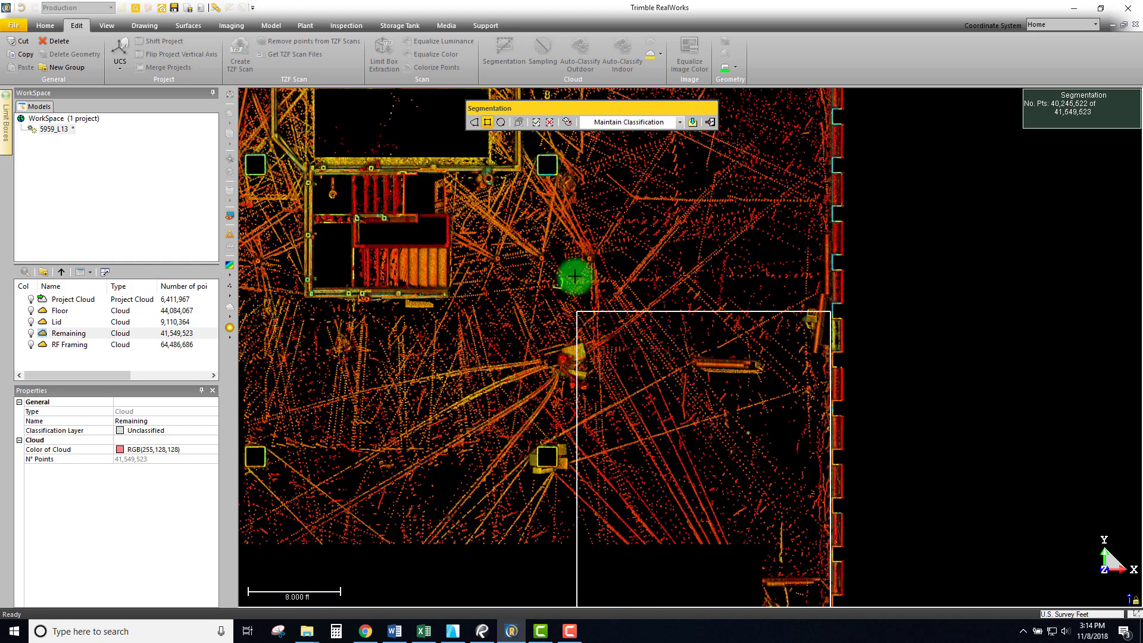
pyautogui.scroll(5, 576, 253)
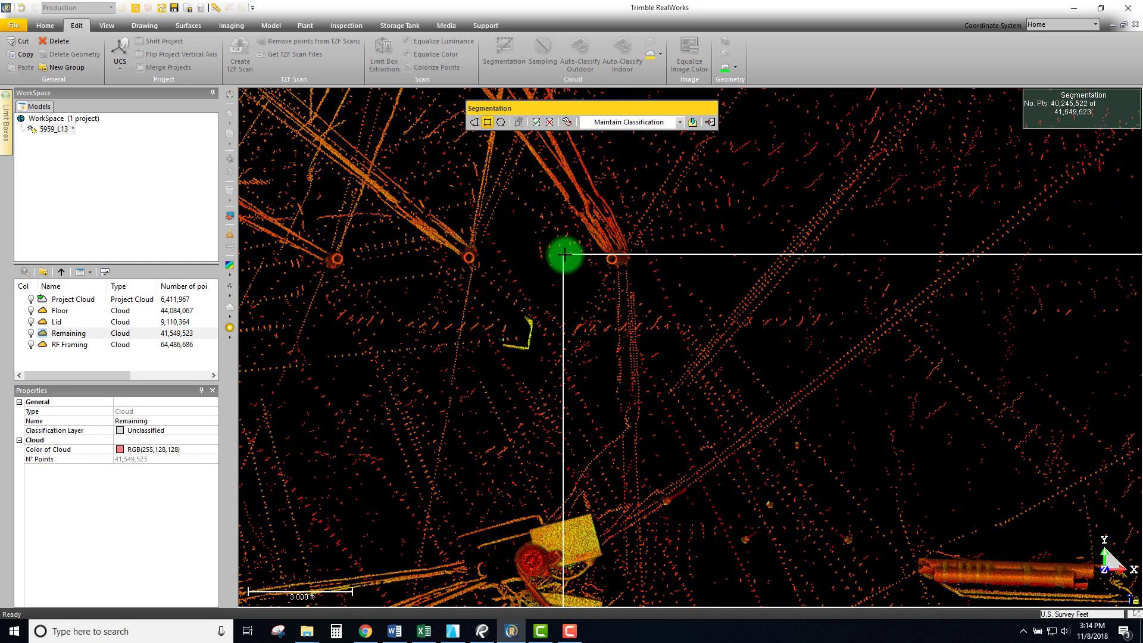
pyautogui.moveTo(564, 254); pyautogui.dragTo(731, 317, button='middle')
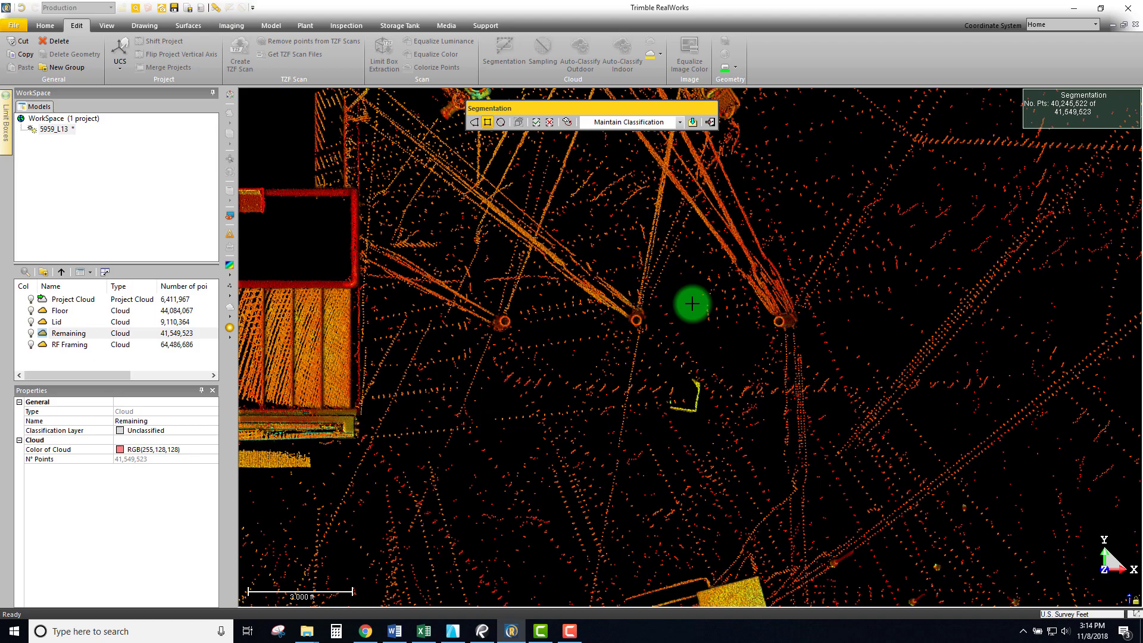
pyautogui.scroll(-3, 765, 357)
pyautogui.moveTo(819, 420); pyautogui.dragTo(699, 178, button='middle')
pyautogui.moveTo(675, 355); pyautogui.dragTo(704, 227, button='middle')
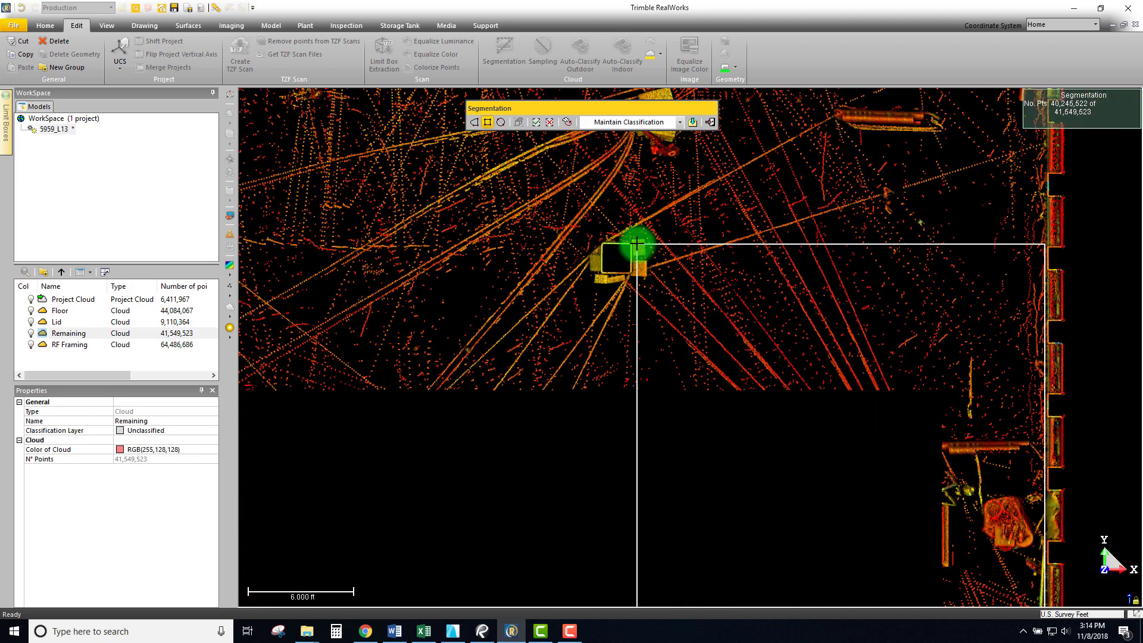
pyautogui.scroll(4, 636, 243)
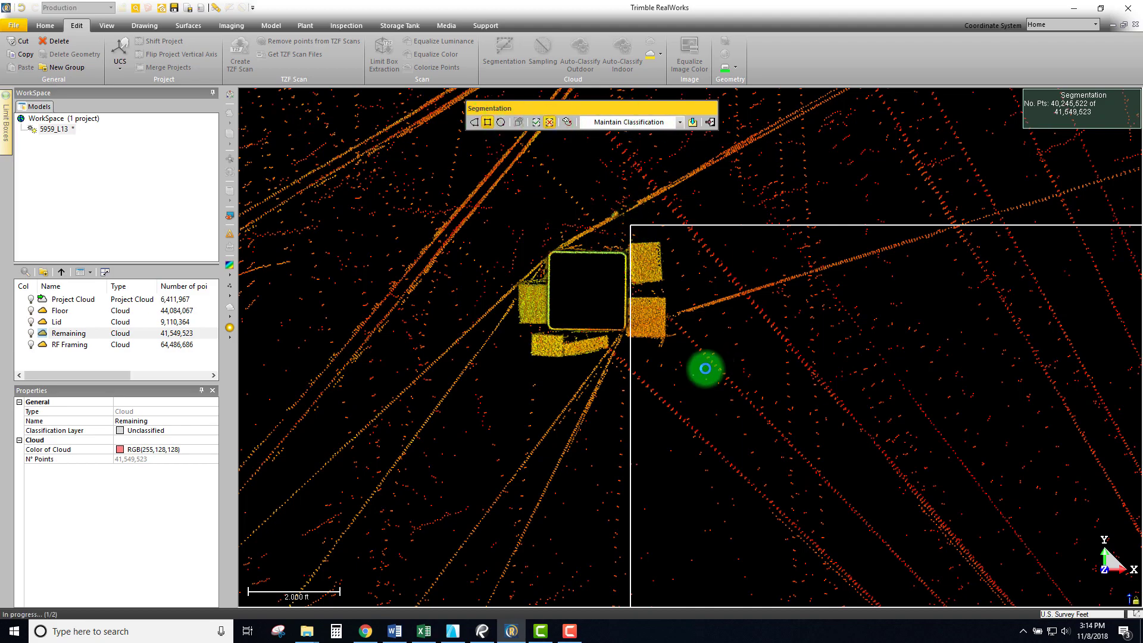
pyautogui.scroll(-3, 679, 368)
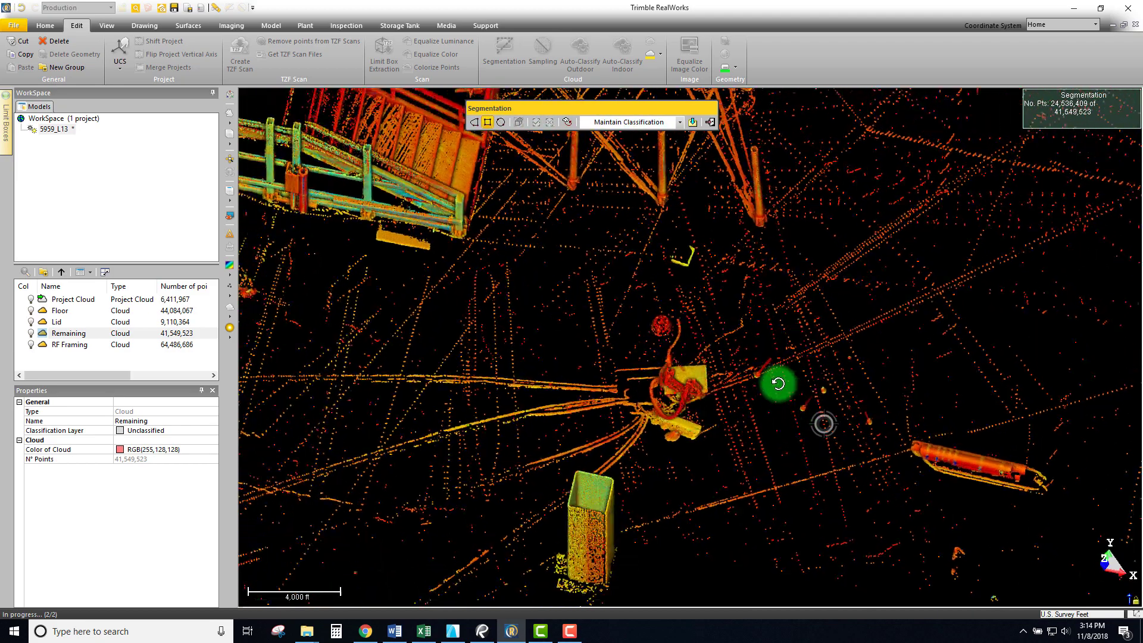
# Step: Examine the stair enclosure, vertical pipe and surrounding columns in 3D for the interior objects still left
pyautogui.moveTo(823, 423); pyautogui.dragTo(801, 444)
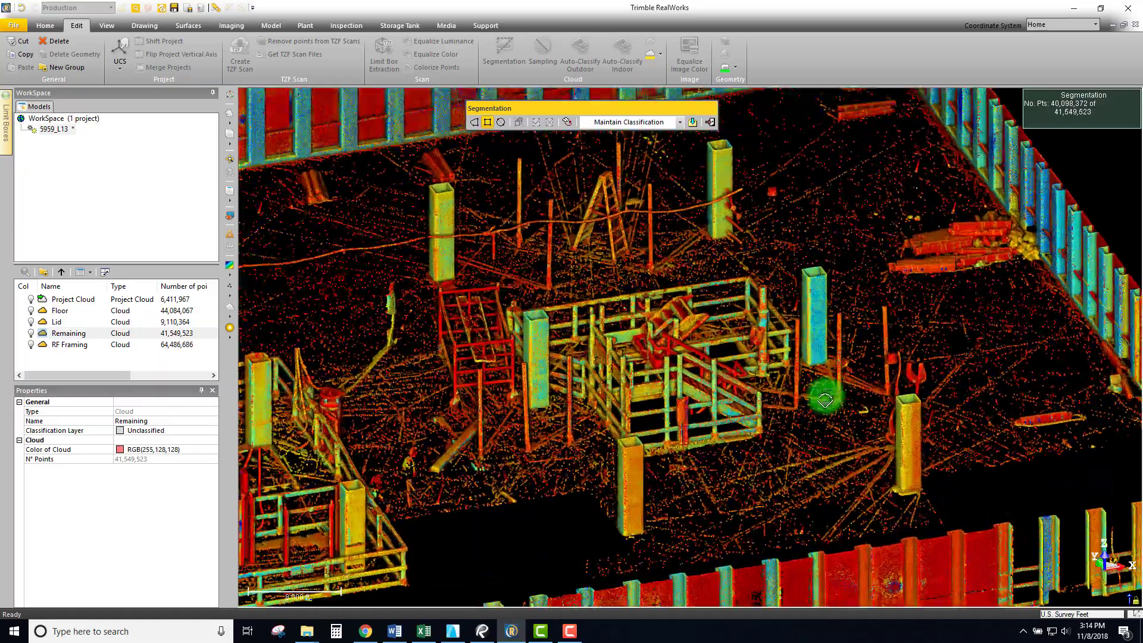
pyautogui.moveTo(824, 400); pyautogui.dragTo(797, 403)
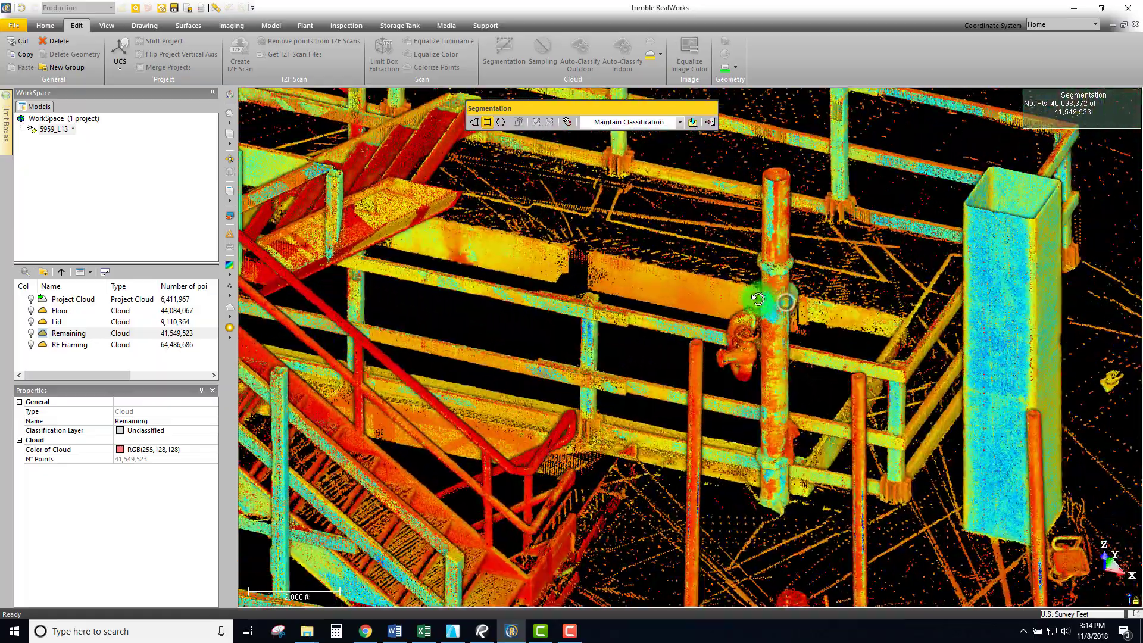
pyautogui.moveTo(758, 300); pyautogui.dragTo(784, 200)
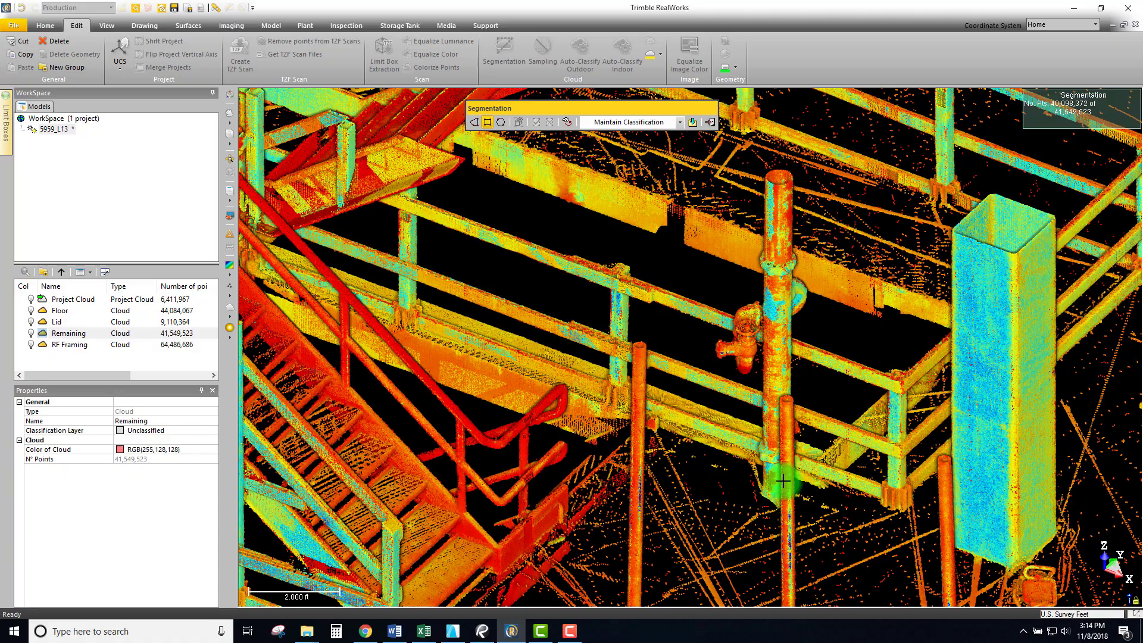
pyautogui.scroll(-4, 777, 253)
pyautogui.moveTo(795, 382); pyautogui.dragTo(796, 408)
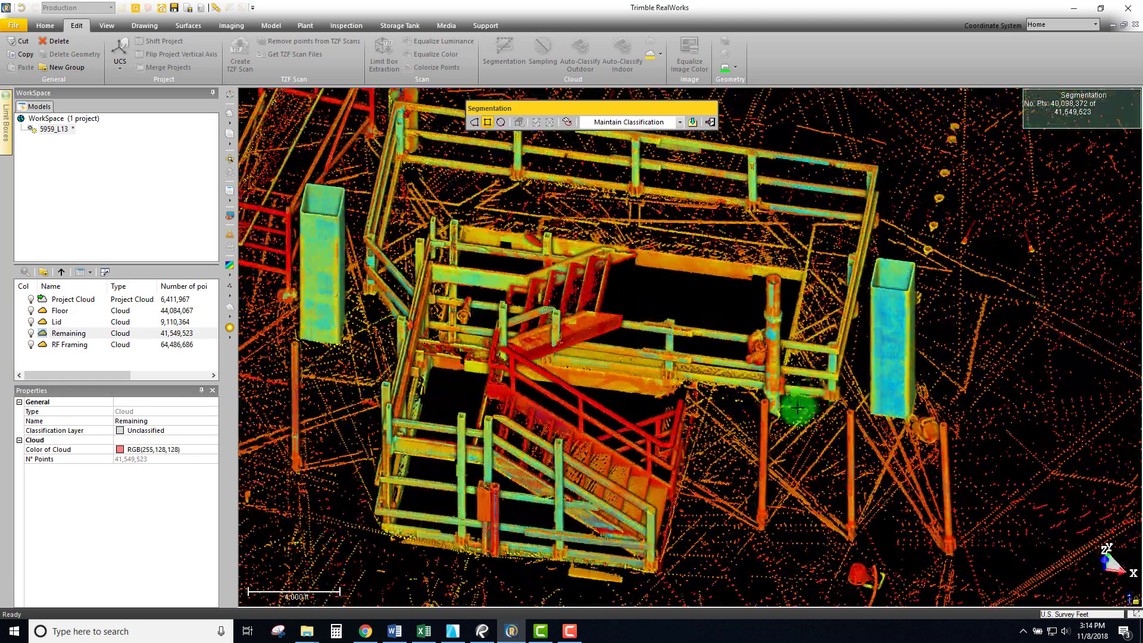
pyautogui.scroll(-3, 795, 408)
pyautogui.moveTo(924, 493); pyautogui.dragTo(797, 380)
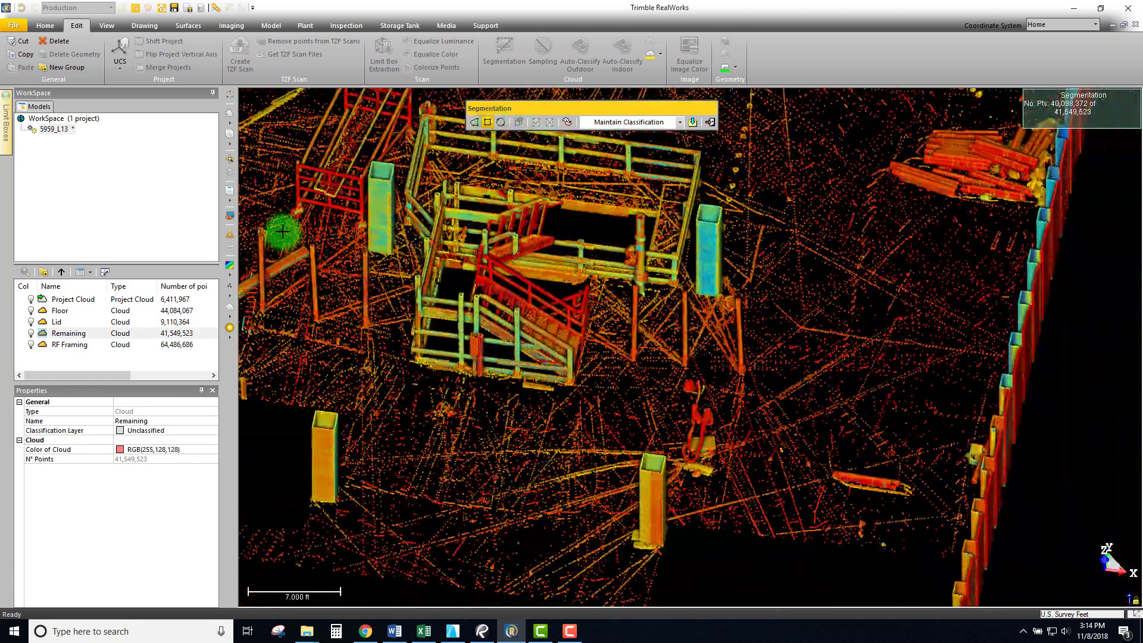
# Step: In top view, fence from the right wall to the stairs' right side, stopping below the upper column, and segment out the enclosed points
pyautogui.click(231, 192)
pyautogui.scroll(4, 867, 386)
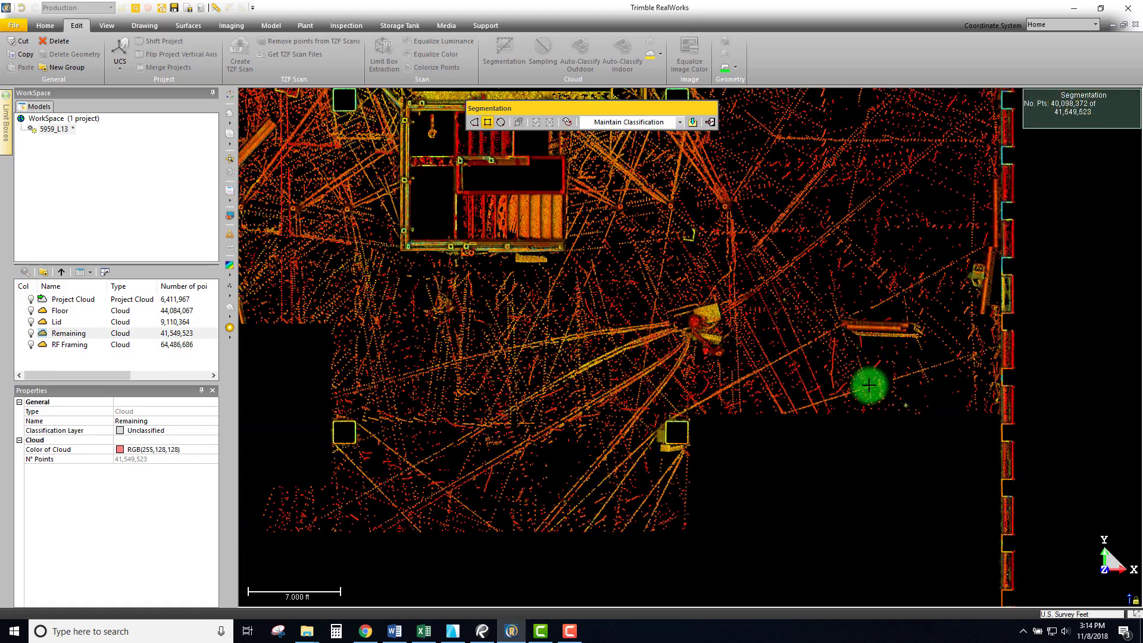
pyautogui.scroll(3, 998, 413)
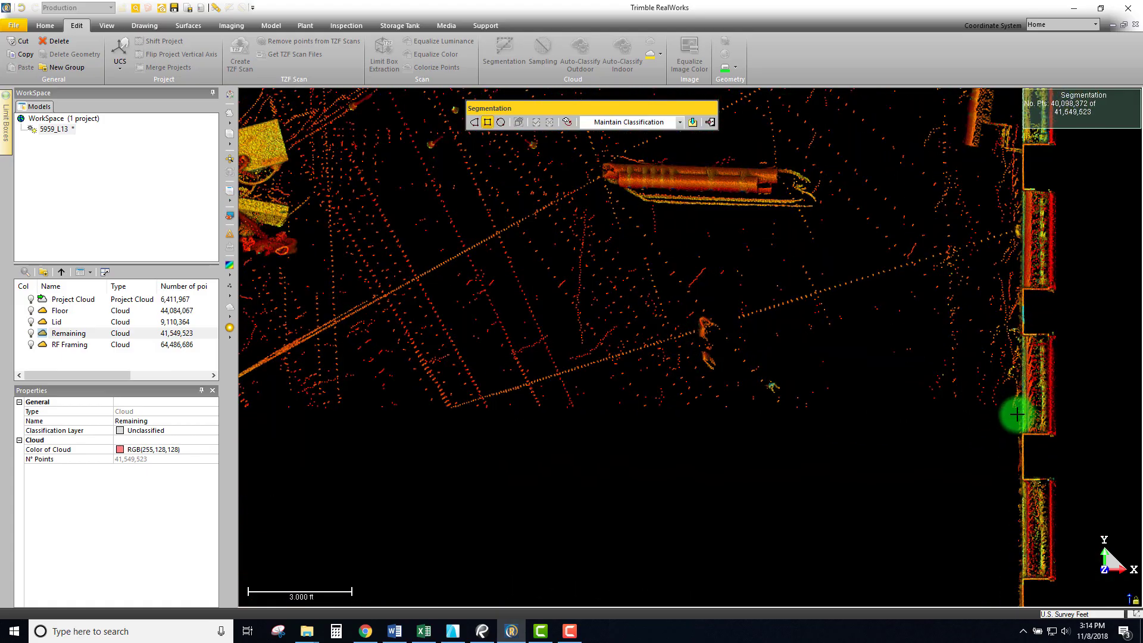
pyautogui.scroll(-5, 658, 283)
pyautogui.moveTo(606, 258); pyautogui.dragTo(866, 410, button='middle')
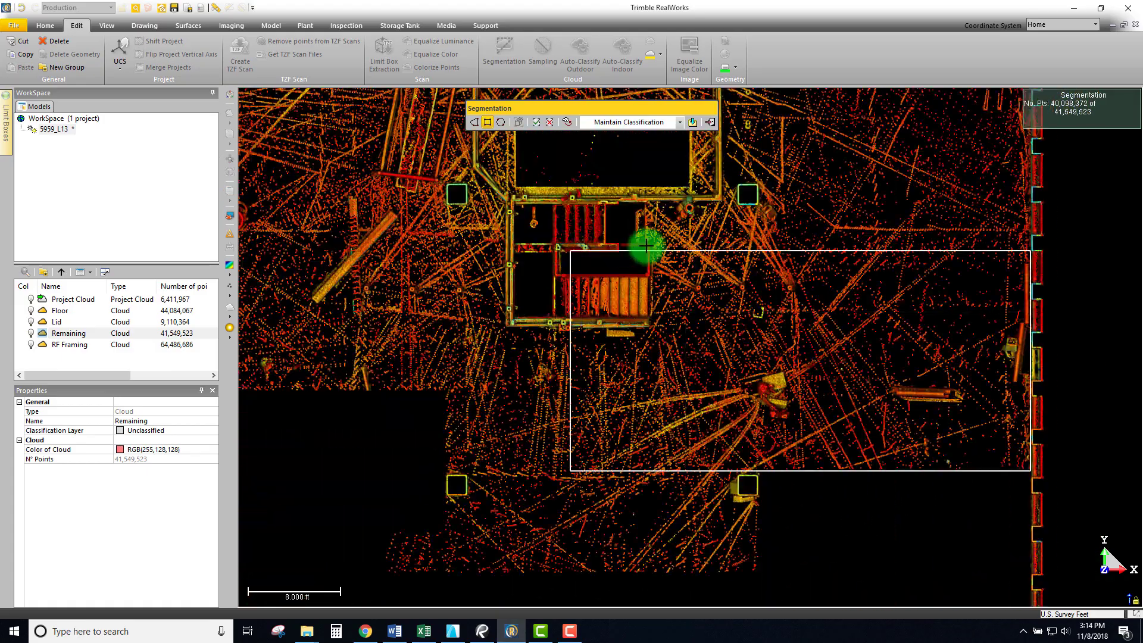
pyautogui.scroll(2, 652, 241)
pyautogui.scroll(2, 661, 221)
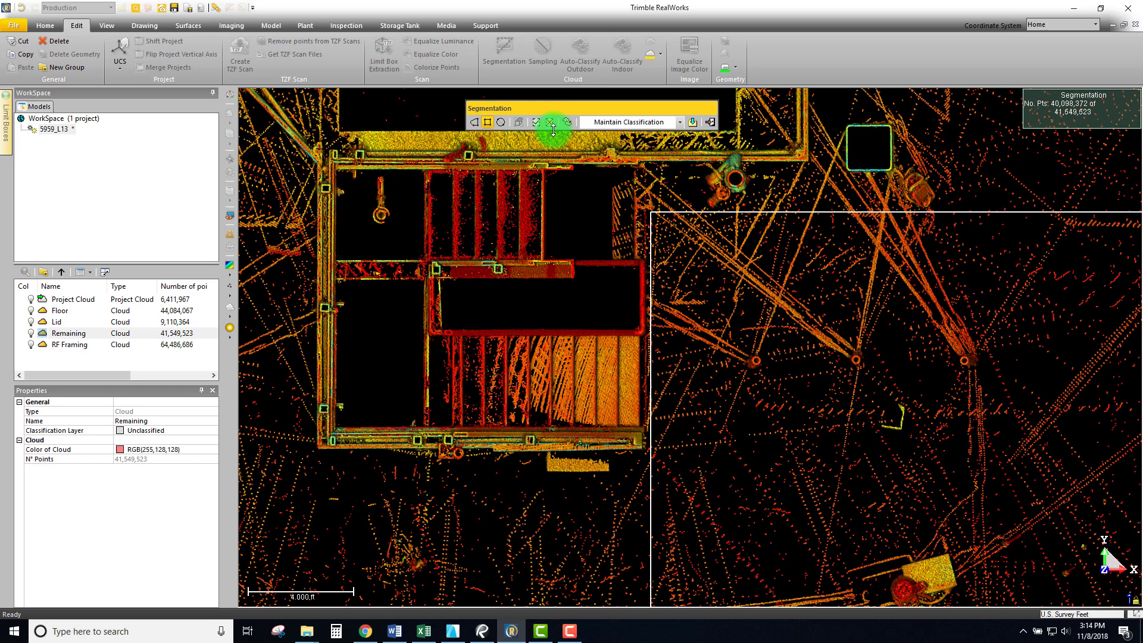
pyautogui.scroll(-4, 839, 370)
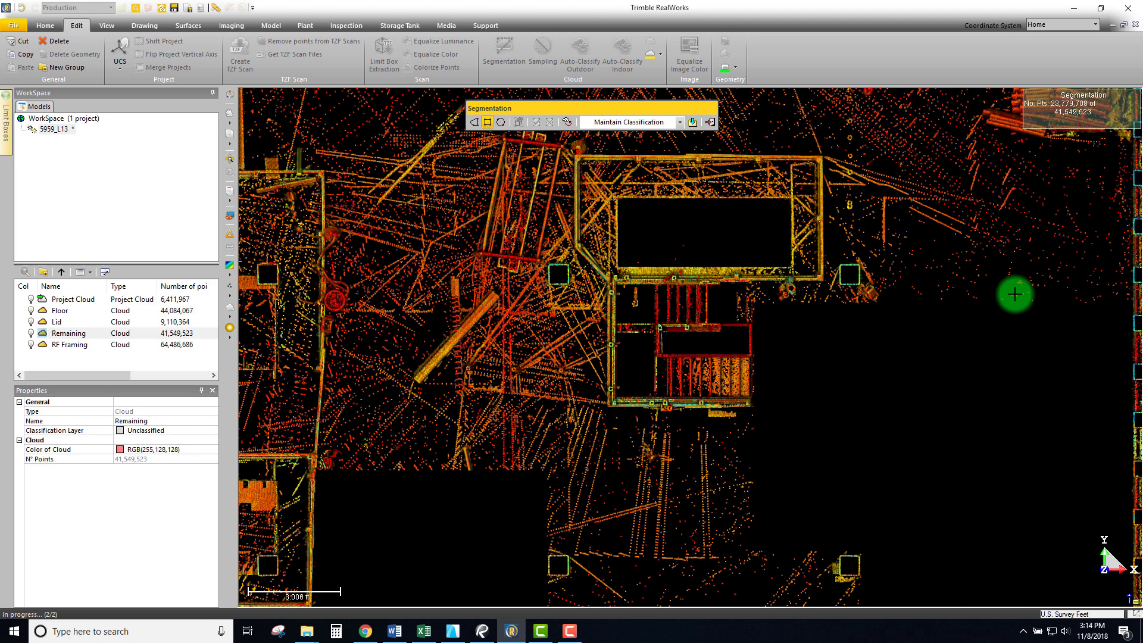
# Step: Anchor a new rectangular fence on the right wall's inner face at the upper edge of the cleared area
pyautogui.moveTo(1120, 301); pyautogui.dragTo(908, 385, button='middle')
pyautogui.scroll(2, 919, 390)
pyautogui.scroll(3, 918, 393)
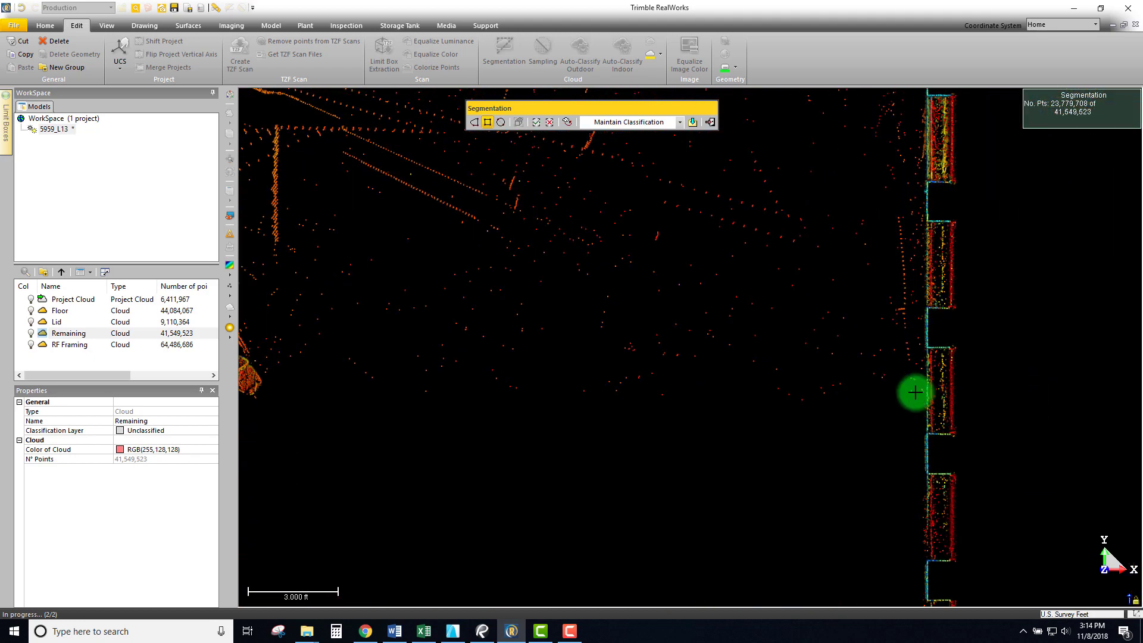
pyautogui.scroll(-9, 915, 393)
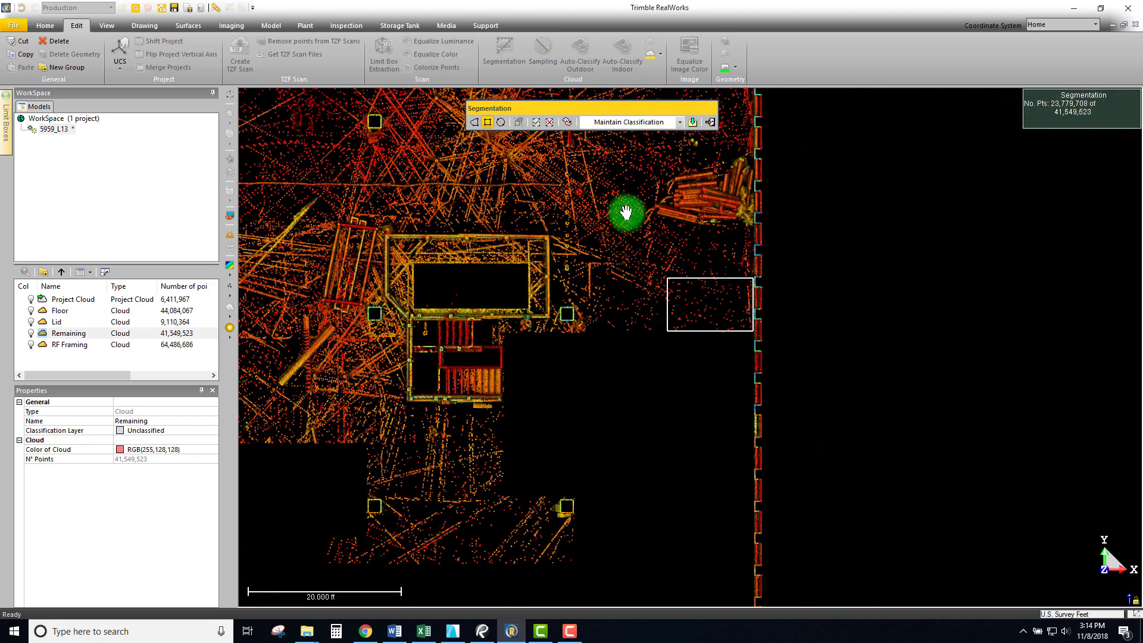
pyautogui.scroll(7, 645, 301)
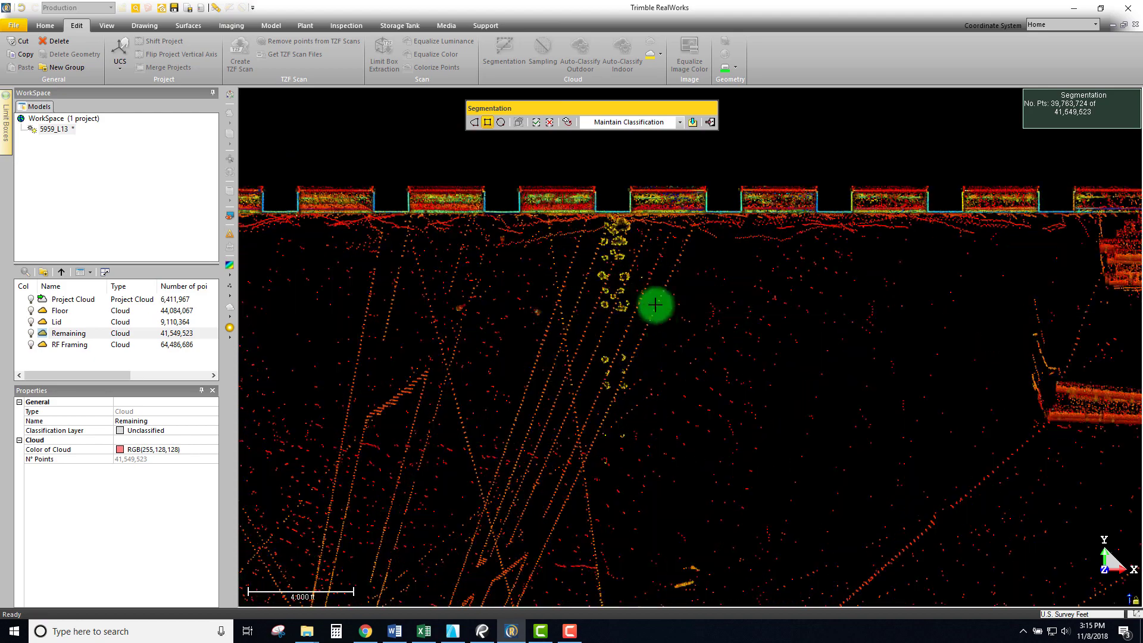
# Step: Extend the fence up to the upper wall's inner face, just right of the yellow point clusters, and segment out the enclosed points
pyautogui.moveTo(659, 304); pyautogui.dragTo(665, 146, button='middle')
pyautogui.scroll(-1, 666, 145)
pyautogui.moveTo(673, 204); pyautogui.dragTo(789, 215, button='middle')
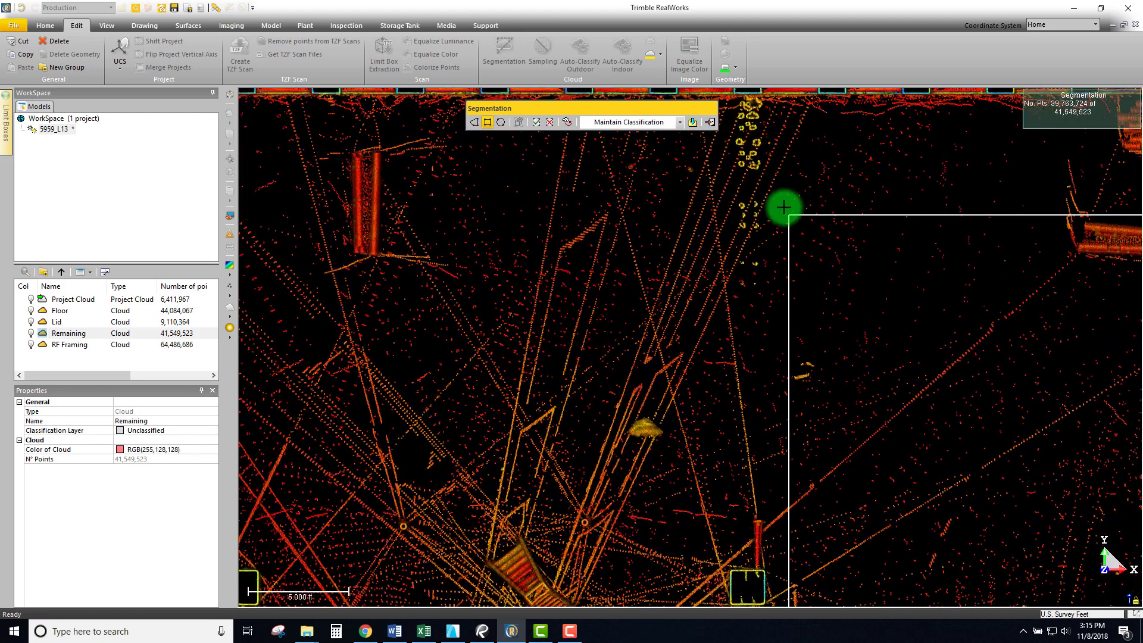
pyautogui.moveTo(784, 208); pyautogui.dragTo(769, 95)
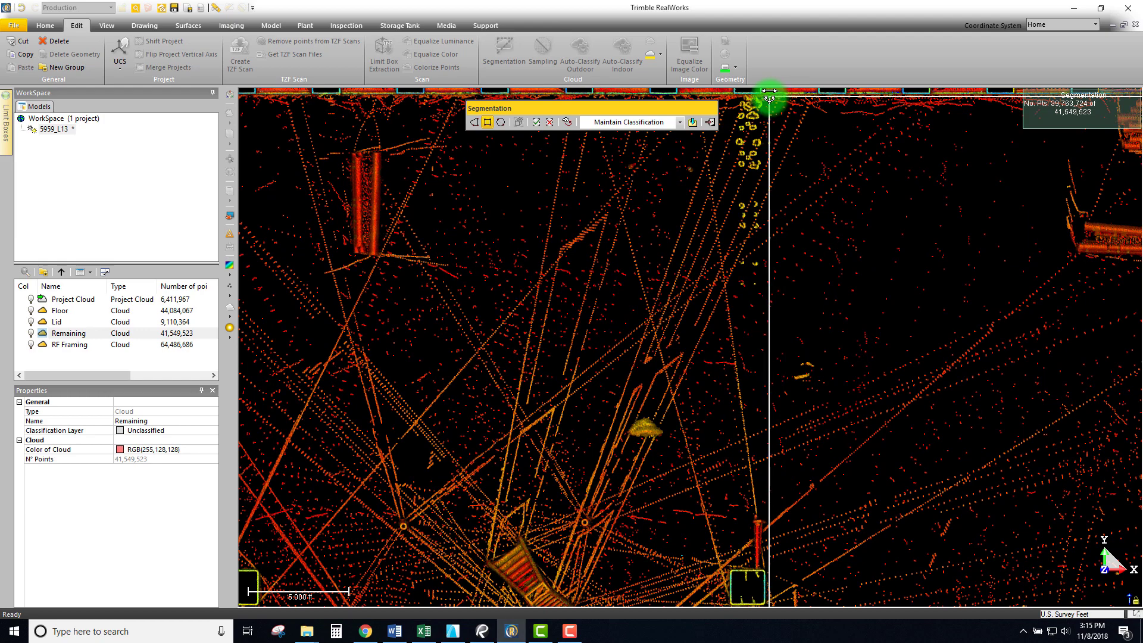
pyautogui.scroll(-2, 872, 208)
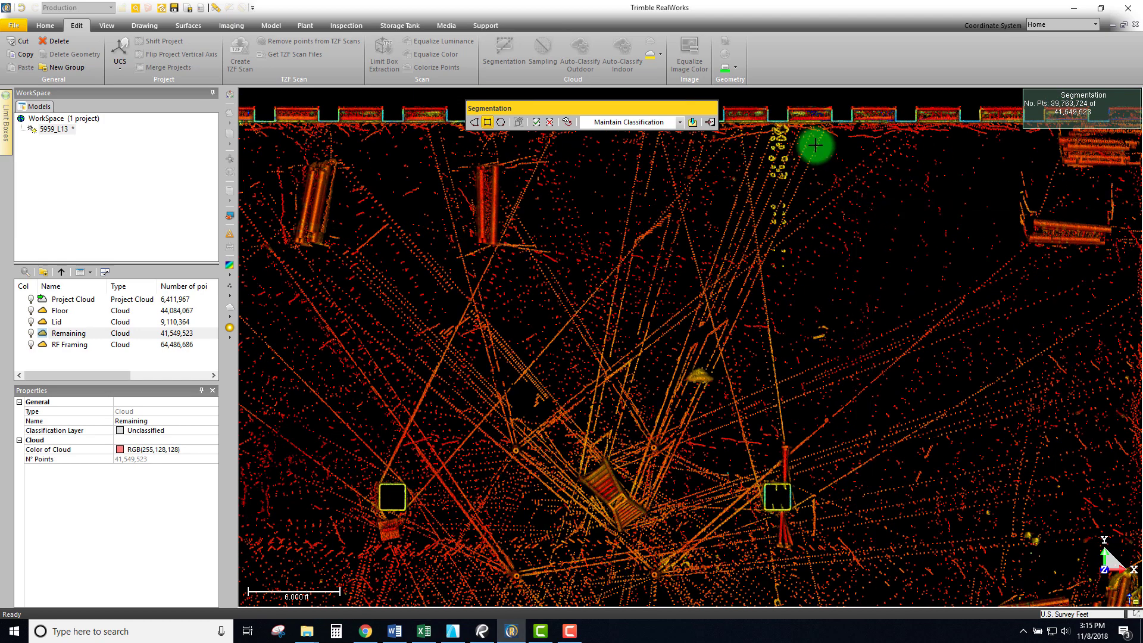
pyautogui.moveTo(801, 125)
pyautogui.mouseDown()
pyautogui.moveTo(781, 126)
pyautogui.moveTo(793, 125)
pyautogui.mouseUp()
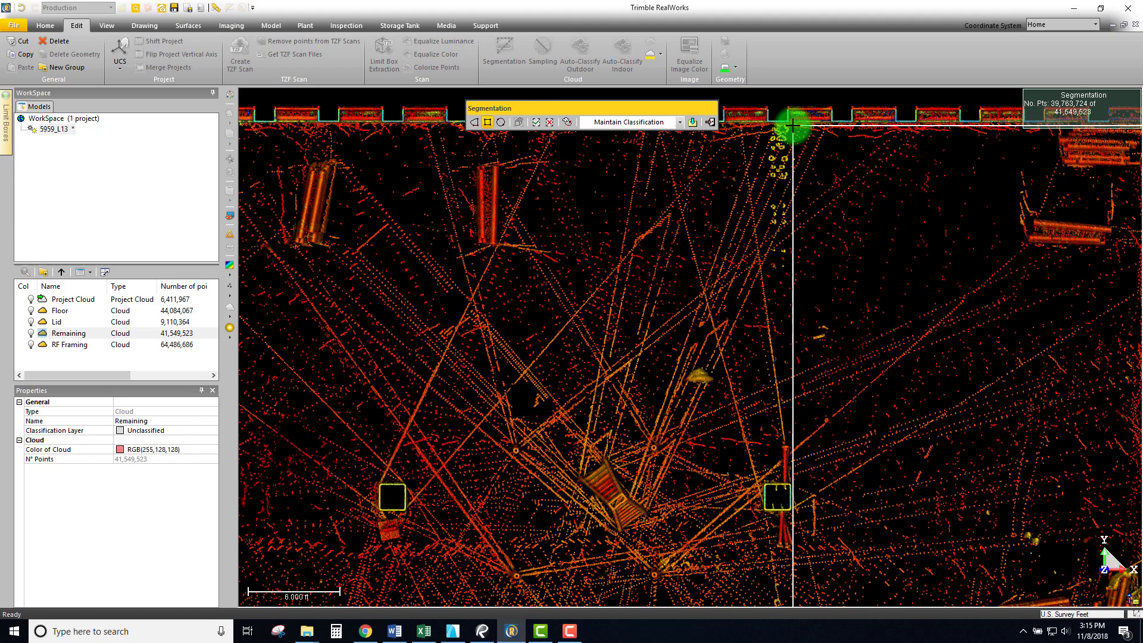
pyautogui.click(793, 125)
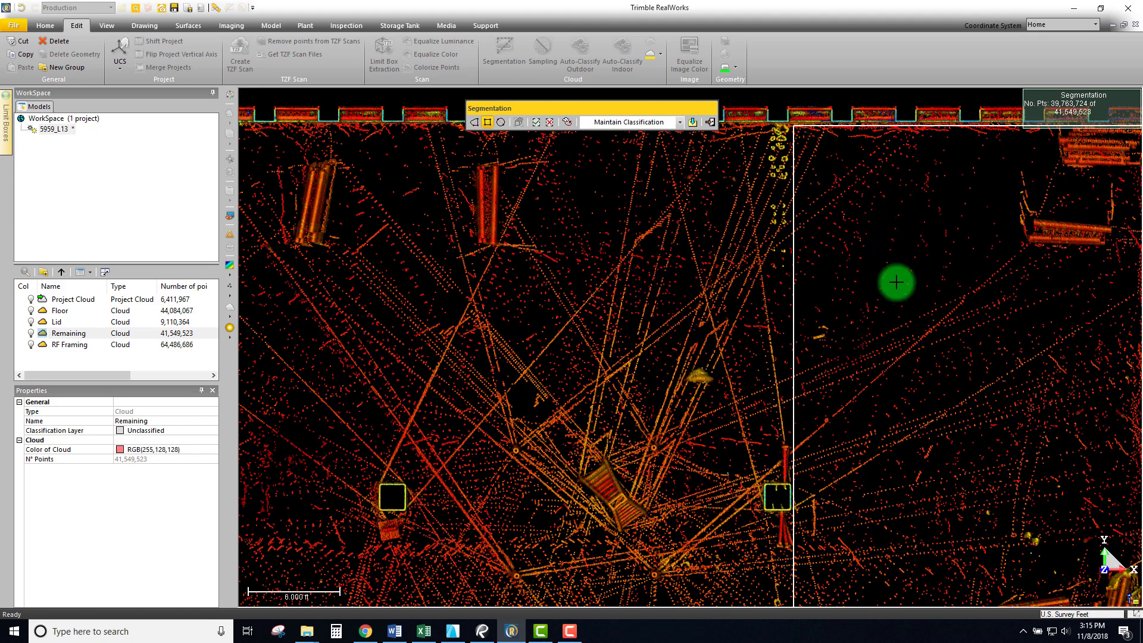
pyautogui.scroll(-2, 937, 299)
pyautogui.moveTo(937, 299); pyautogui.dragTo(809, 314, button='middle')
pyautogui.click(568, 125)
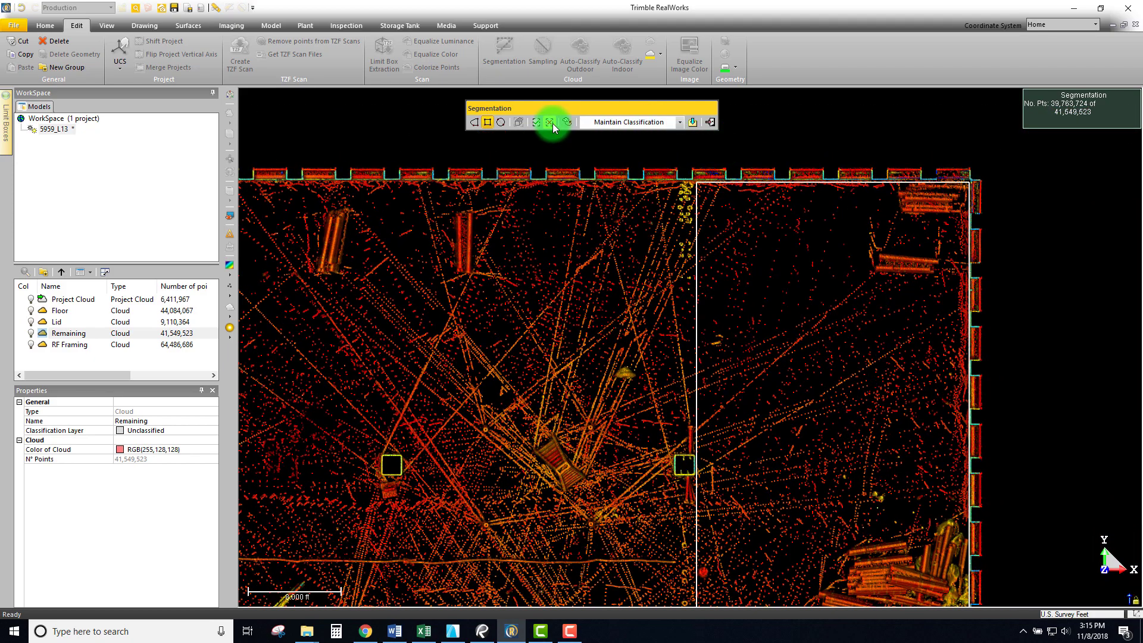
# Step: Anchor a new rectangular fence just below the upper wall, on the left side of the yellow point clusters
pyautogui.moveTo(709, 322); pyautogui.dragTo(941, 357, button='middle')
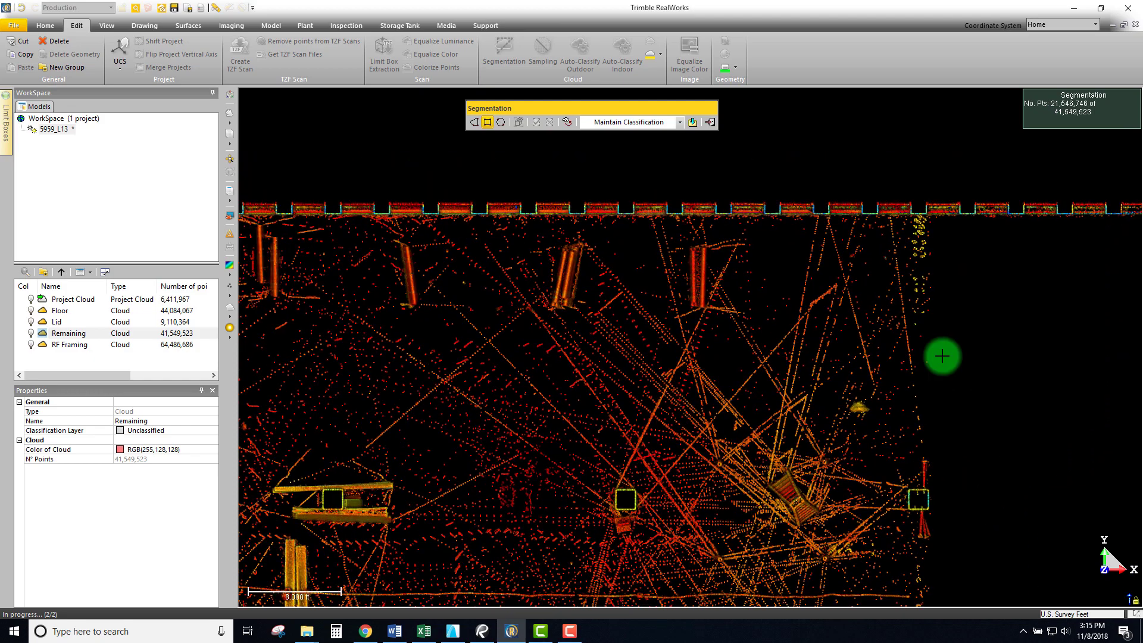
pyautogui.scroll(3, 914, 319)
pyautogui.scroll(3, 905, 171)
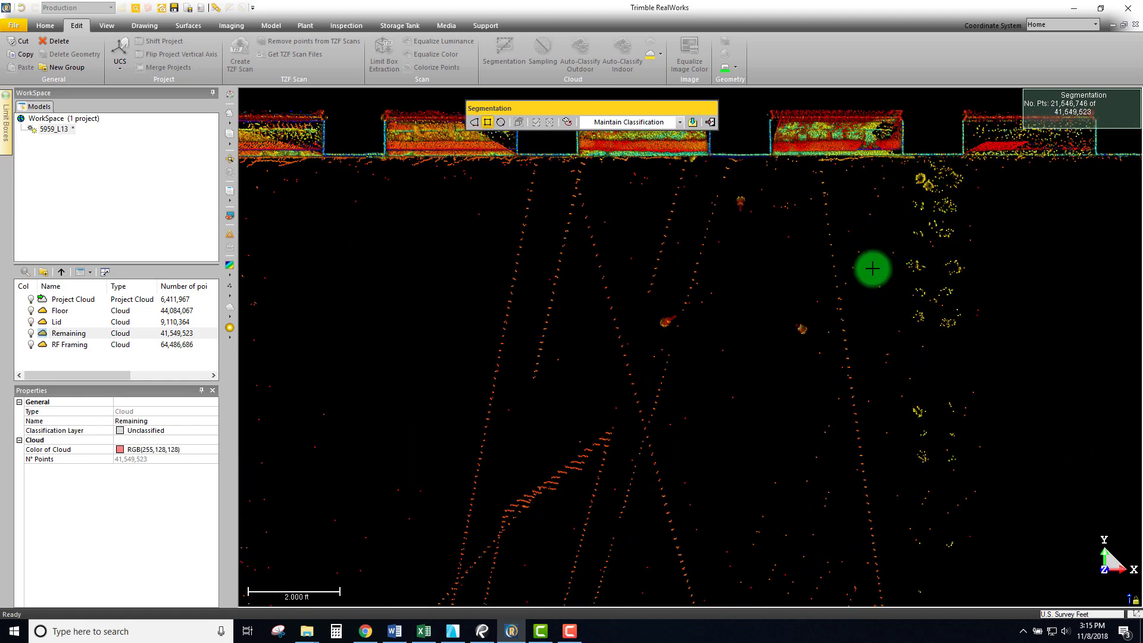
pyautogui.click(898, 161)
pyautogui.scroll(-3, 814, 403)
pyautogui.scroll(-2, 782, 473)
pyautogui.moveTo(782, 474); pyautogui.dragTo(855, 292, button='middle')
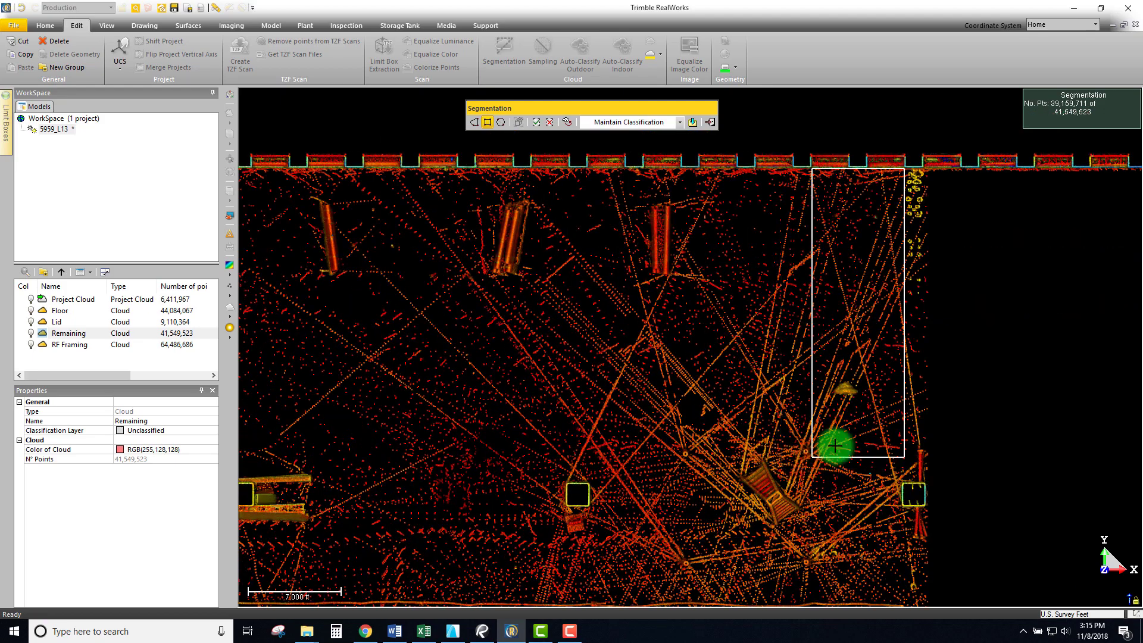
# Step: Extend the fence along the upper wall to the far-left column, down to the column row, and segment out the enclosed points
pyautogui.scroll(-2, 514, 433)
pyautogui.moveTo(513, 433); pyautogui.dragTo(985, 382, button='middle')
pyautogui.moveTo(418, 415); pyautogui.dragTo(859, 423, button='middle')
pyautogui.scroll(2, 517, 277)
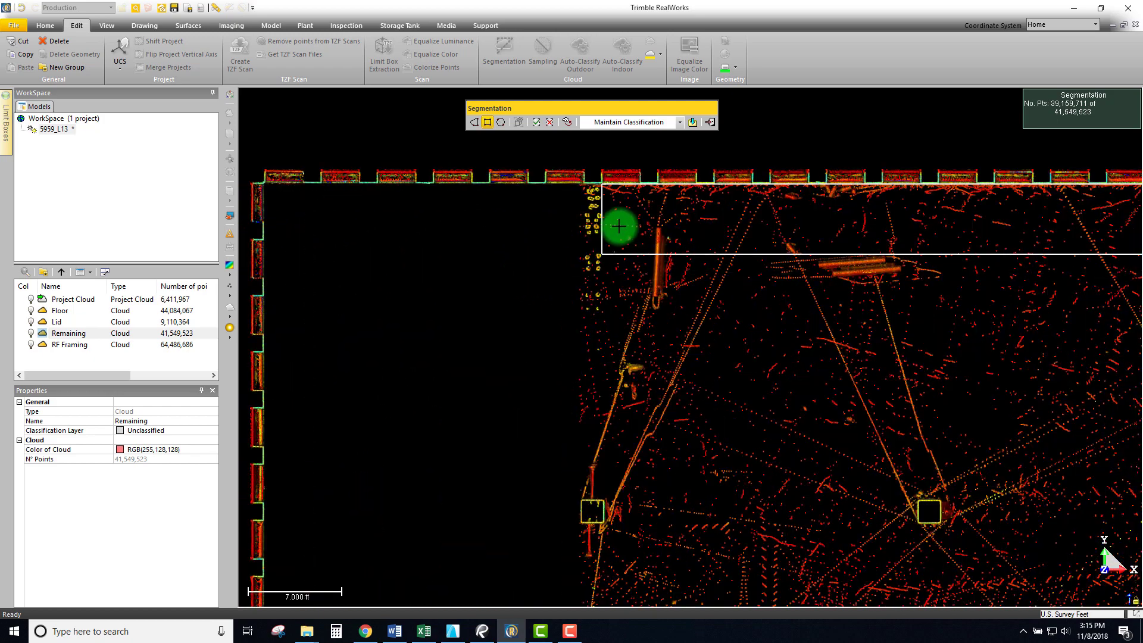
pyautogui.click(602, 496)
pyautogui.scroll(2, 619, 170)
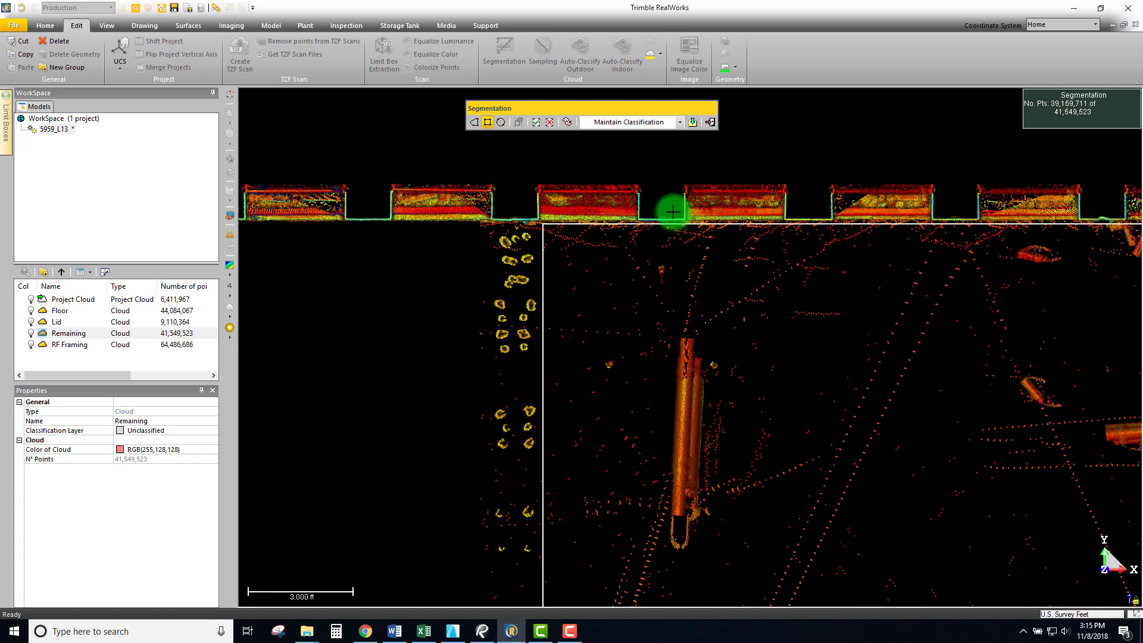
pyautogui.click(550, 123)
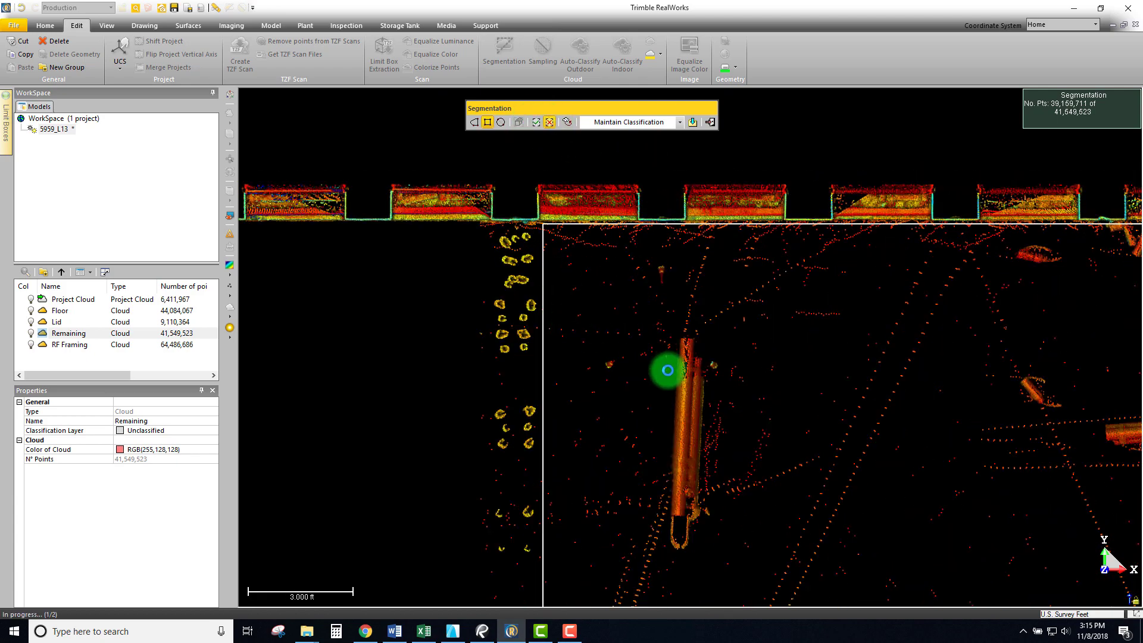
# Step: Examine the cleared floor area and the thin line of stray points between the right-hand column and the right wall
pyautogui.scroll(-4, 735, 384)
pyautogui.moveTo(843, 360); pyautogui.dragTo(621, 277, button='middle')
pyautogui.scroll(-3, 620, 276)
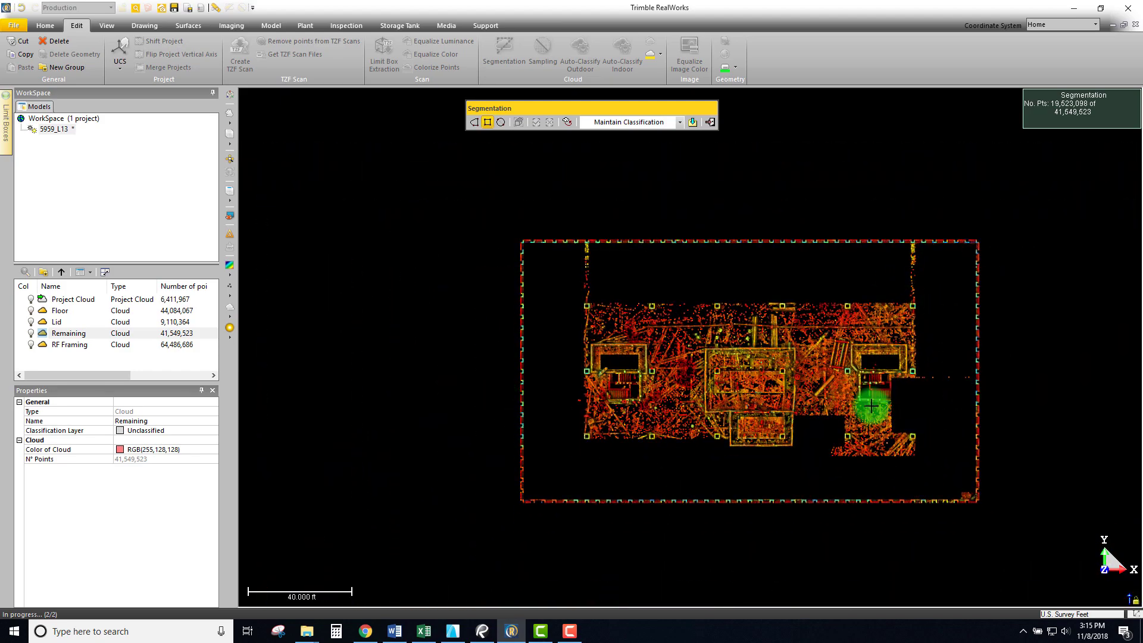
pyautogui.scroll(3, 964, 375)
pyautogui.scroll(4, 951, 384)
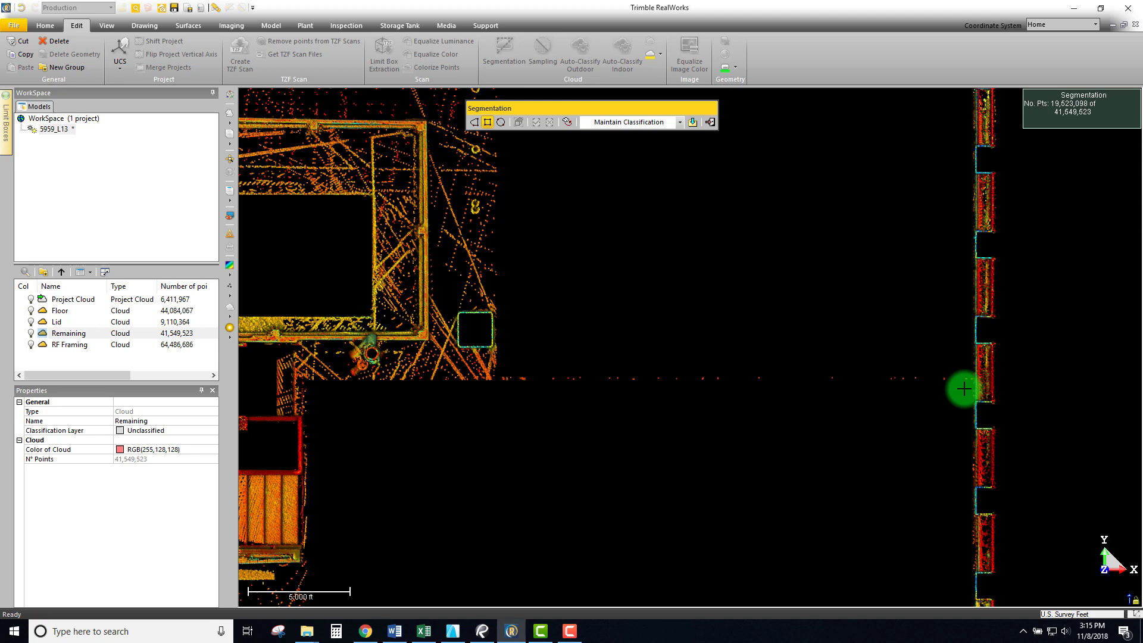
pyautogui.moveTo(909, 370); pyautogui.dragTo(968, 390)
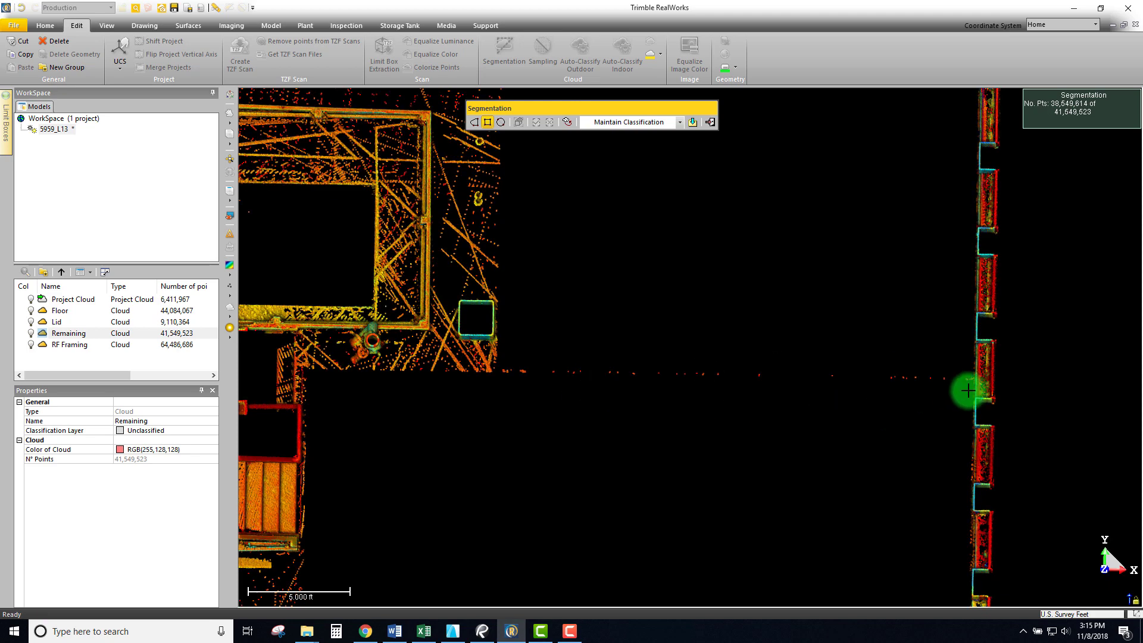
# Step: Fence the thin line of stray points between the right-hand column and the right wall, and segment out the enclosed points
pyautogui.moveTo(845, 359); pyautogui.dragTo(384, 332)
pyautogui.scroll(3, 382, 344)
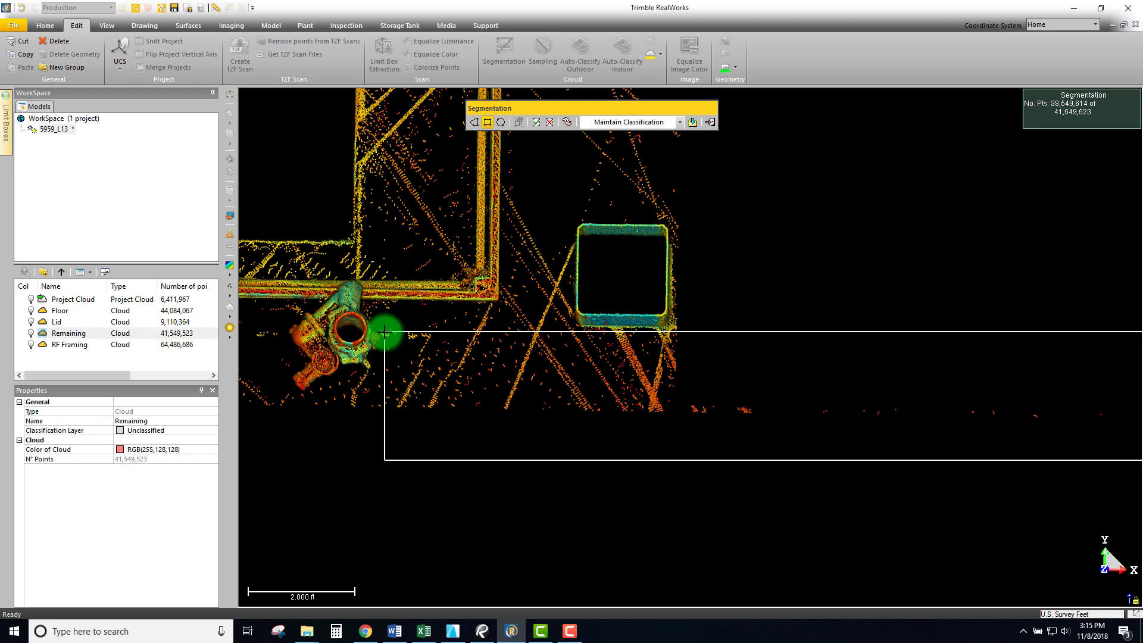
pyautogui.click(549, 125)
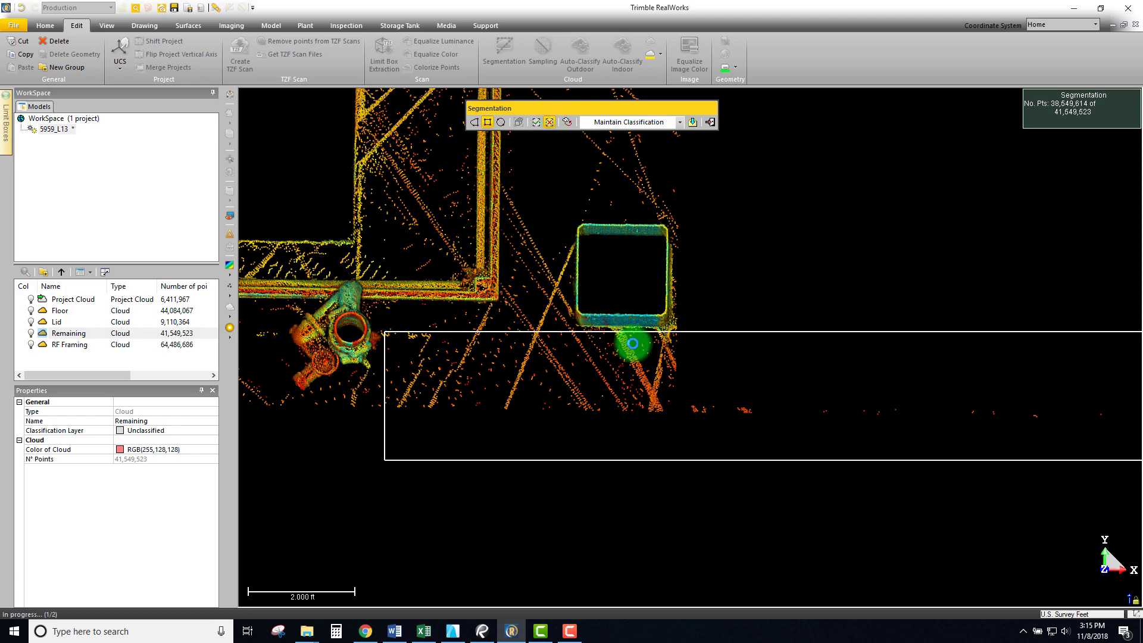
pyautogui.scroll(-8, 616, 342)
pyautogui.scroll(-3, 606, 377)
pyautogui.moveTo(640, 359); pyautogui.dragTo(896, 322, button='middle')
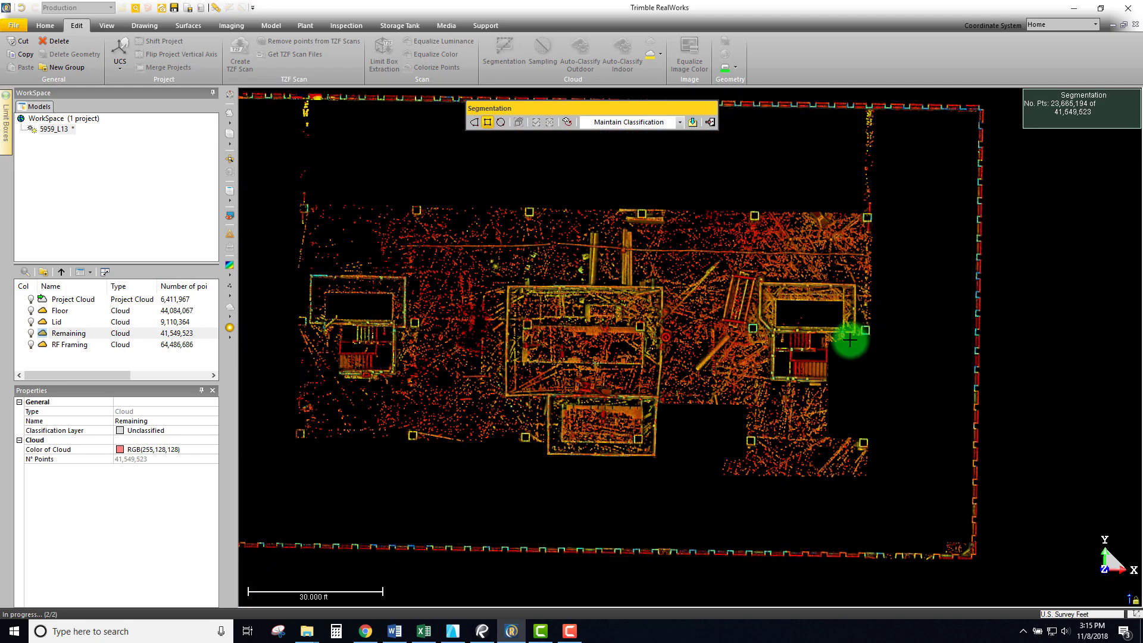
pyautogui.moveTo(724, 369); pyautogui.dragTo(774, 371, button='middle')
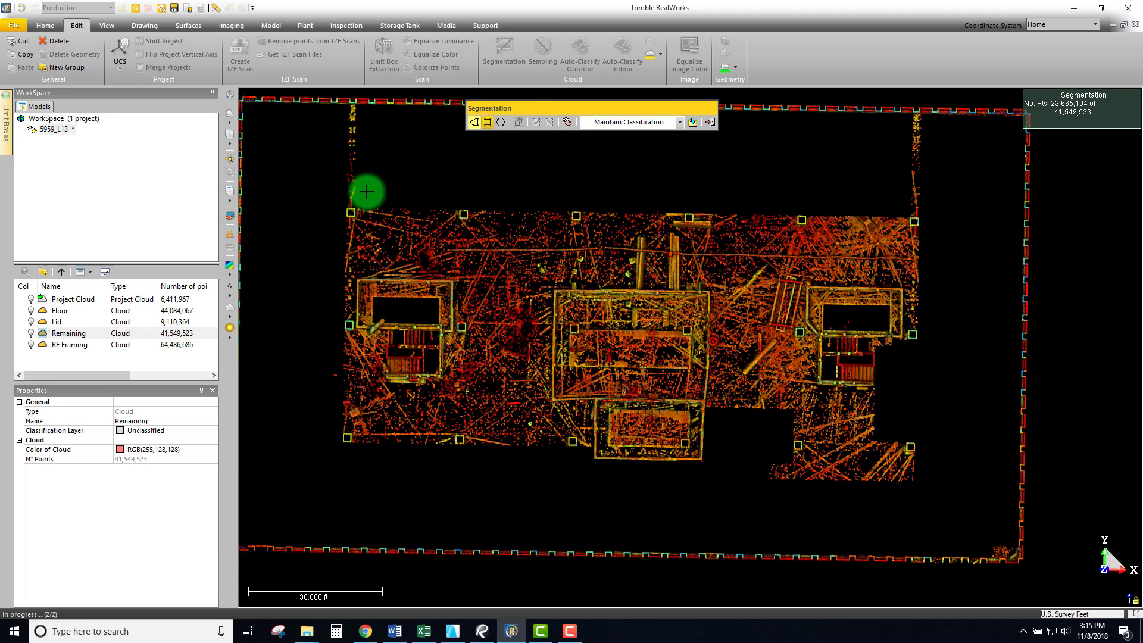
# Step: Start a polygonal fence at the upper-left corner column, tracing down its right face and along its underside
pyautogui.click(229, 192)
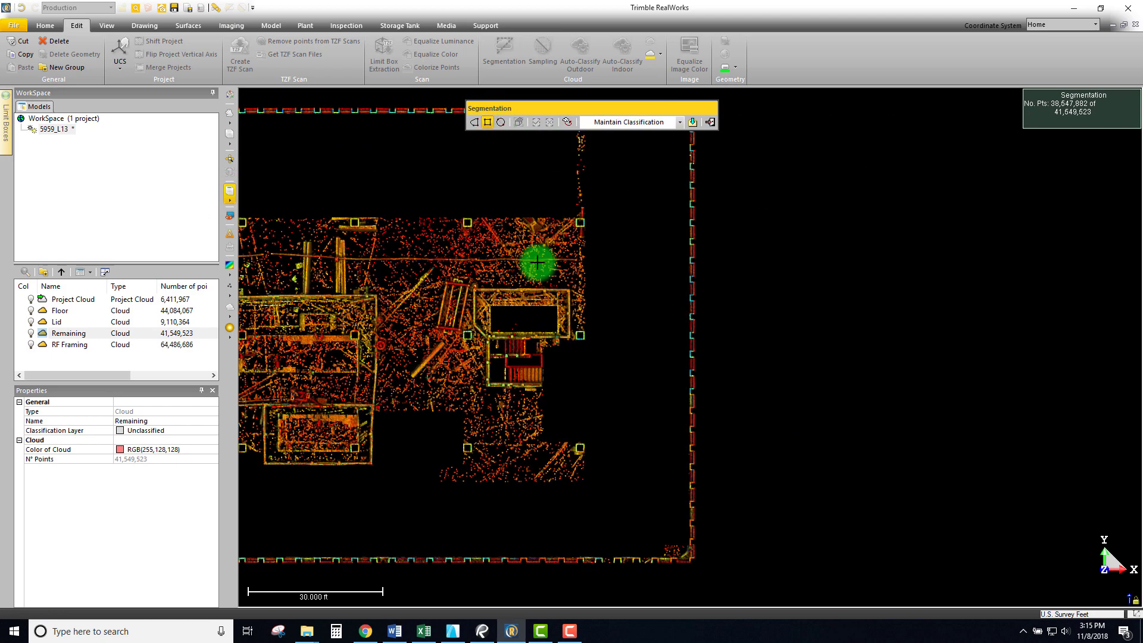
pyautogui.click(488, 123)
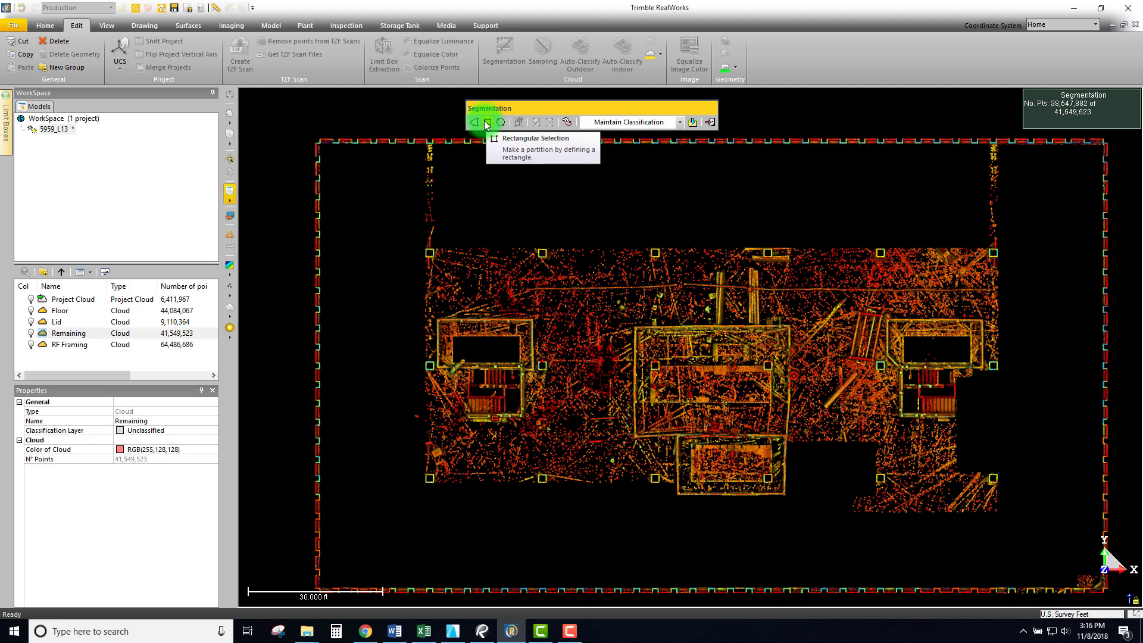
pyautogui.scroll(6, 435, 258)
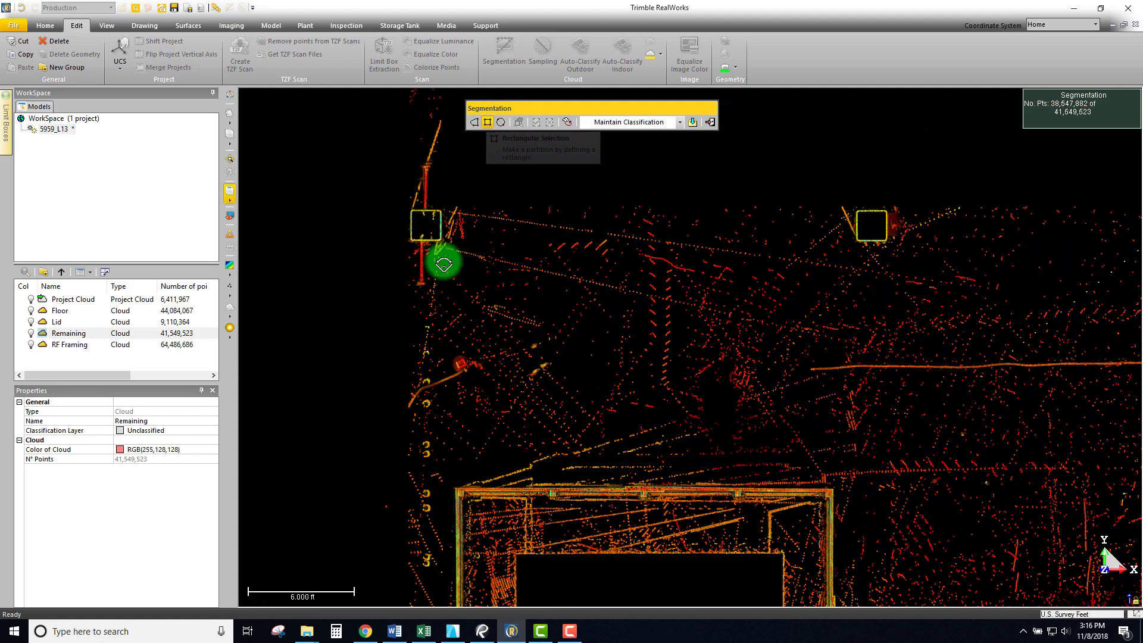
pyautogui.click(487, 126)
pyautogui.scroll(4, 448, 191)
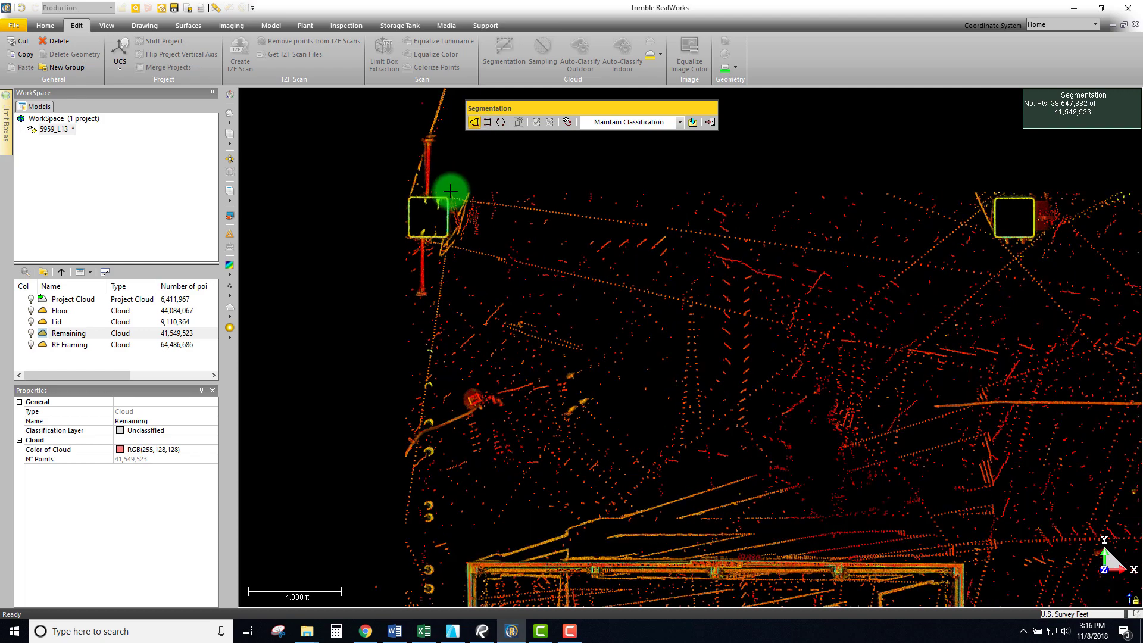
pyautogui.click(447, 192)
pyautogui.click(452, 294)
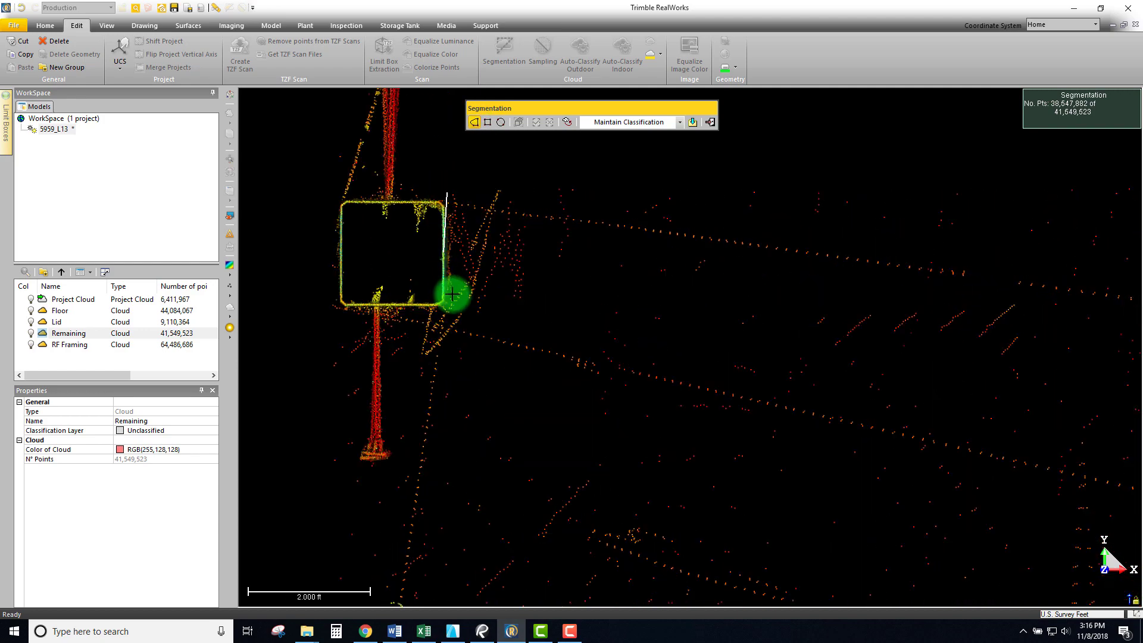
pyautogui.click(406, 313)
pyautogui.scroll(-3, 536, 189)
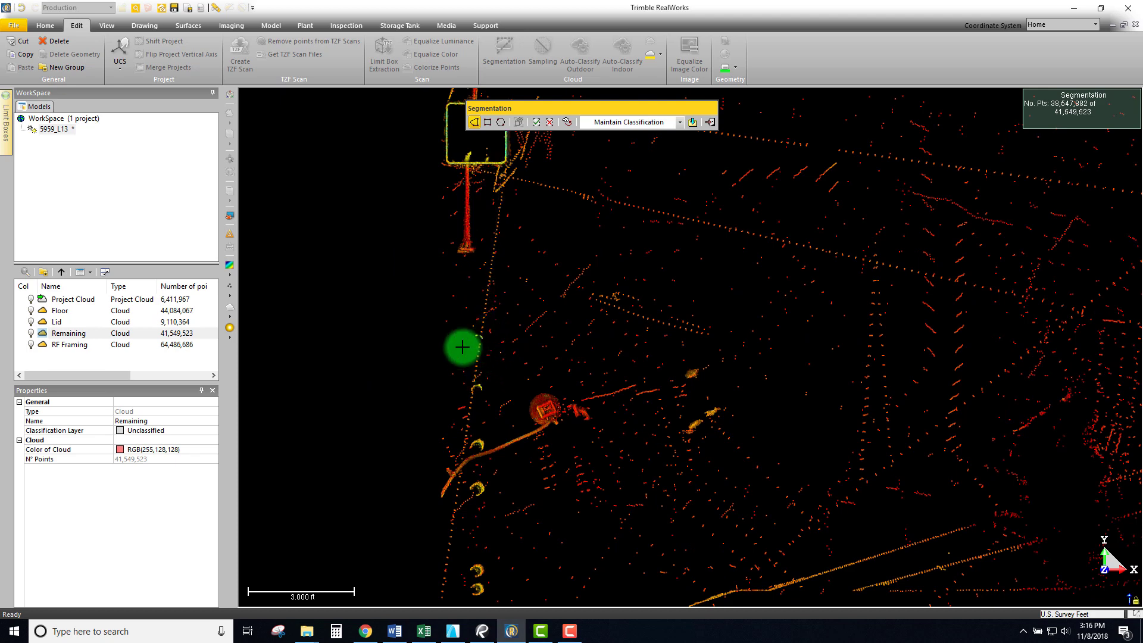
# Step: Extend the polygonal fence down the left edge, around the upper two yellow arc clusters and the outer end of the orange cable
pyautogui.click(452, 393)
pyautogui.scroll(2, 471, 384)
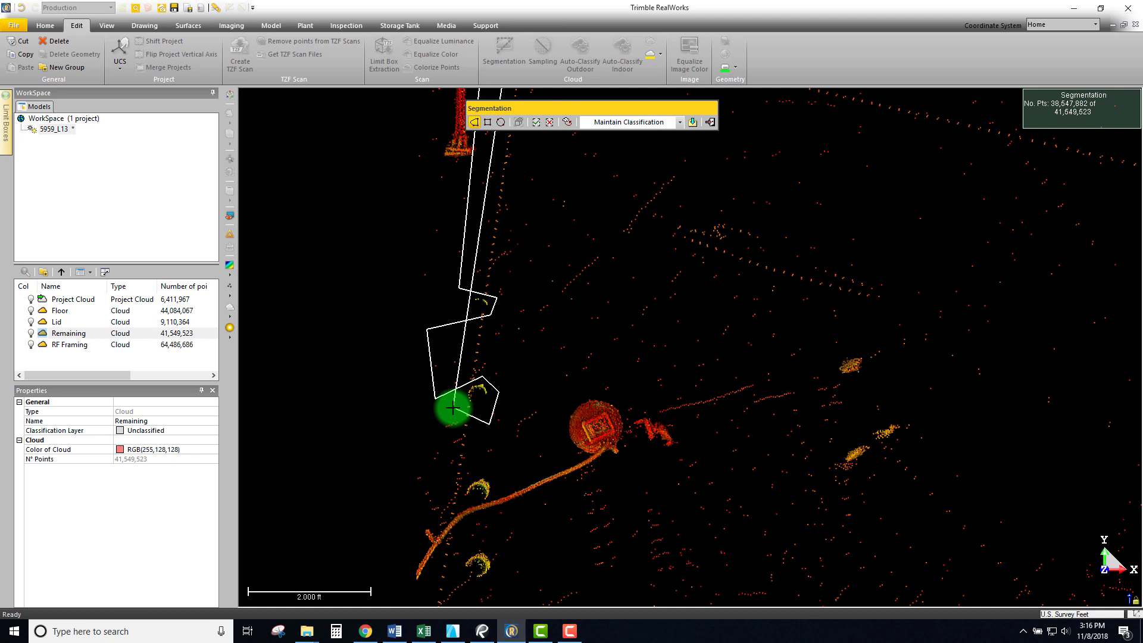
pyautogui.click(451, 408)
pyautogui.click(382, 481)
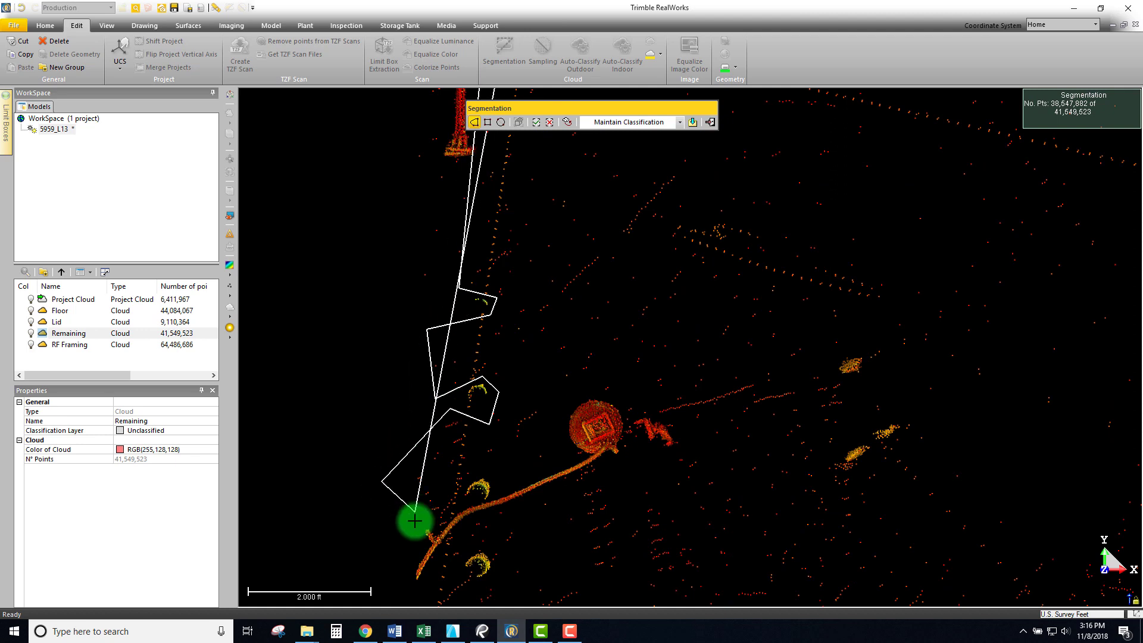
pyautogui.click(417, 585)
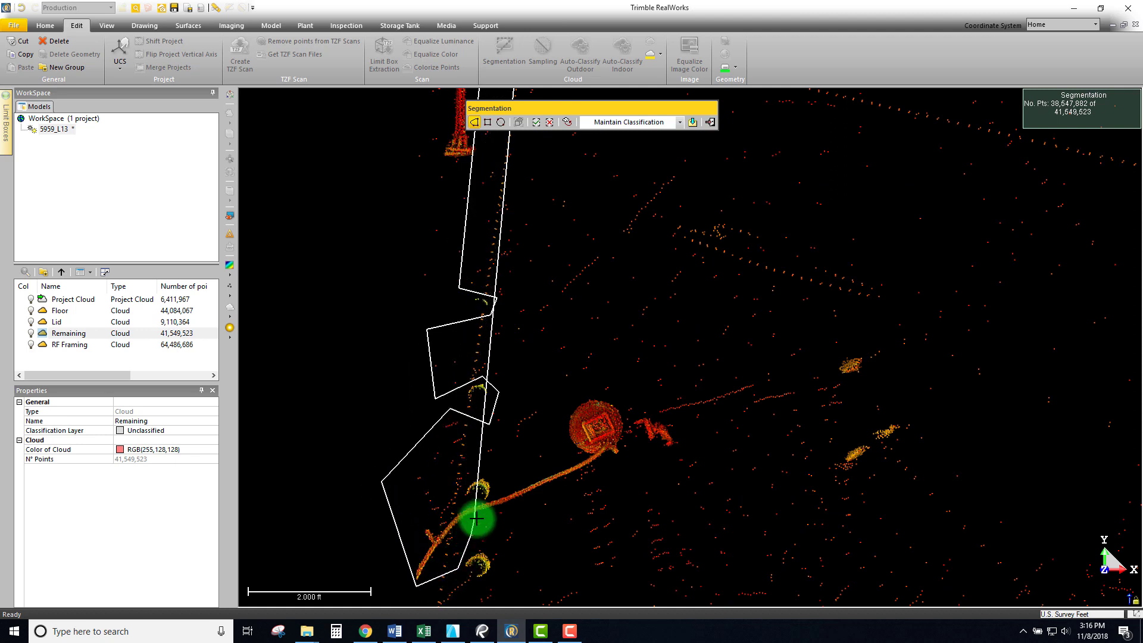
# Step: Route the fence back across the cable and around the two yellow arc clusters directly below it
pyautogui.click(470, 474)
pyautogui.click(488, 469)
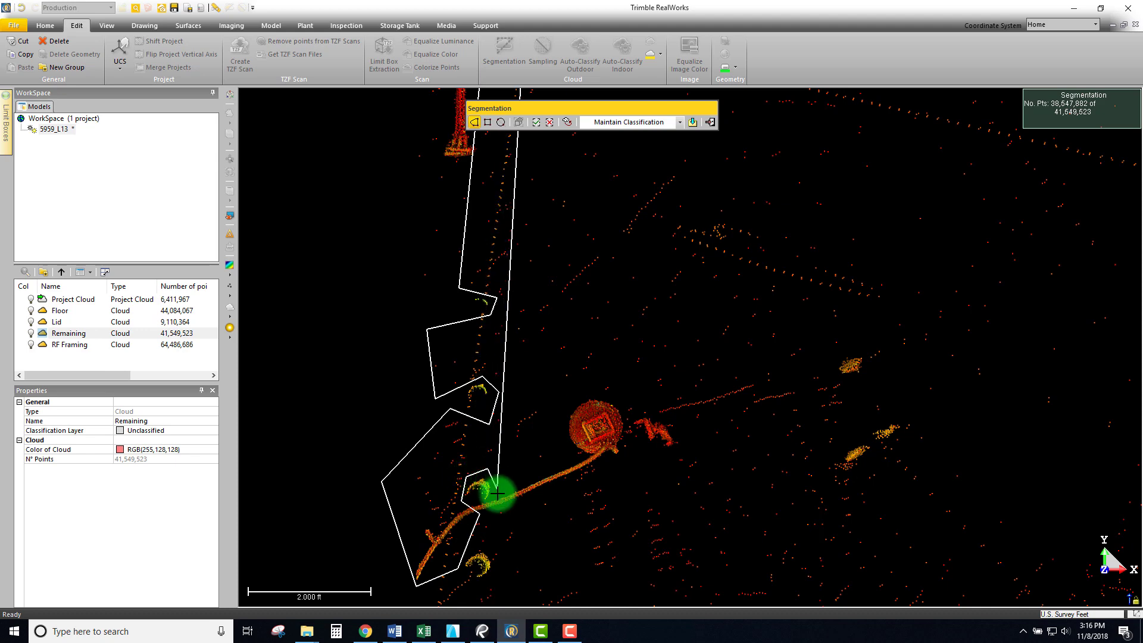
pyautogui.click(486, 510)
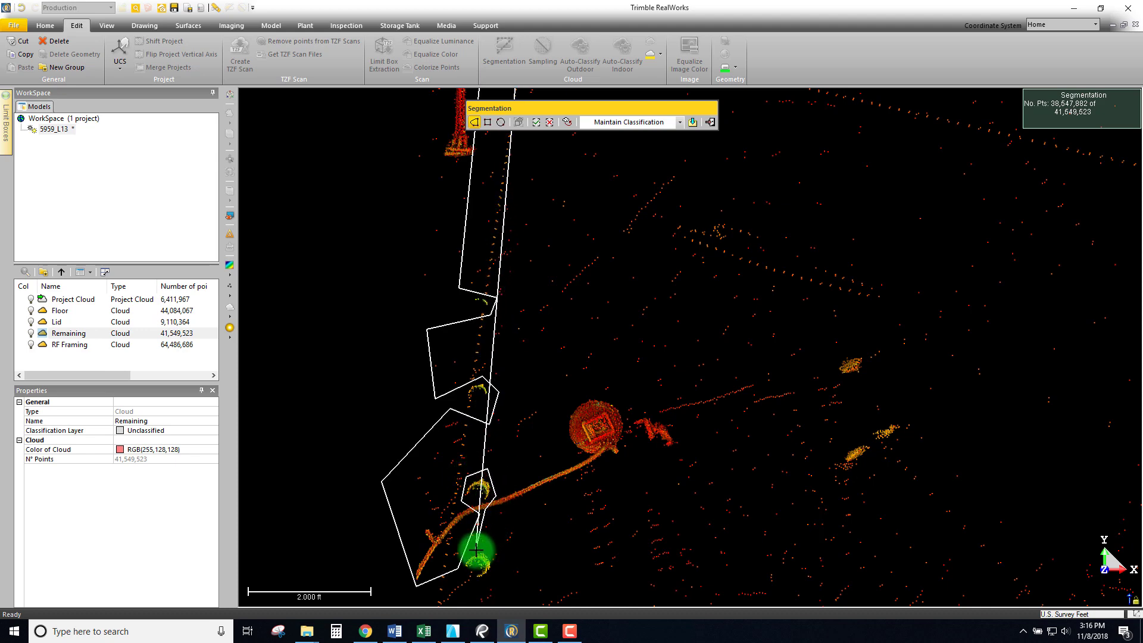
pyautogui.scroll(-2, 498, 571)
pyautogui.moveTo(497, 573); pyautogui.dragTo(499, 384, button='middle')
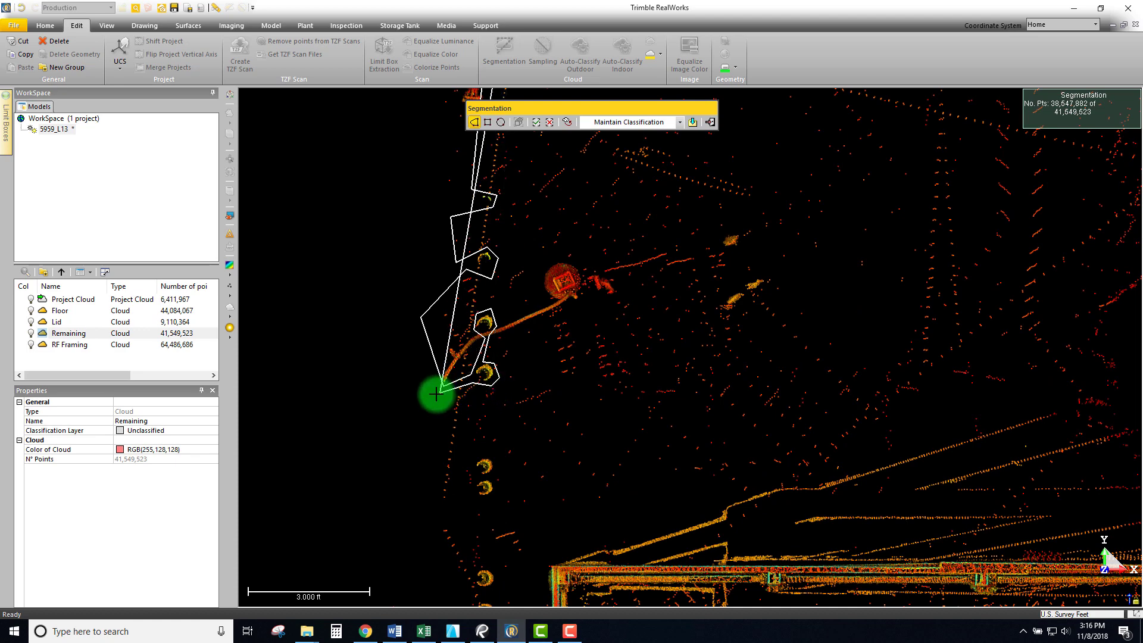
# Step: Continue the fence down the left edge, leaving the remaining three pairs of yellow arc clusters outside it
pyautogui.moveTo(421, 546); pyautogui.dragTo(422, 513, button='middle')
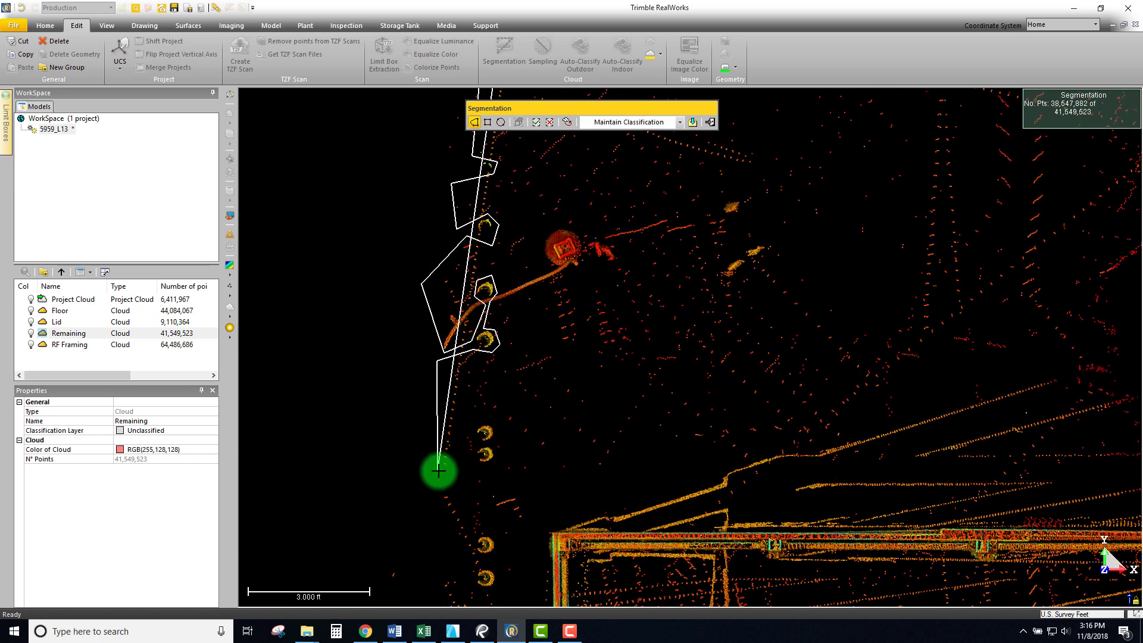
pyautogui.click(496, 478)
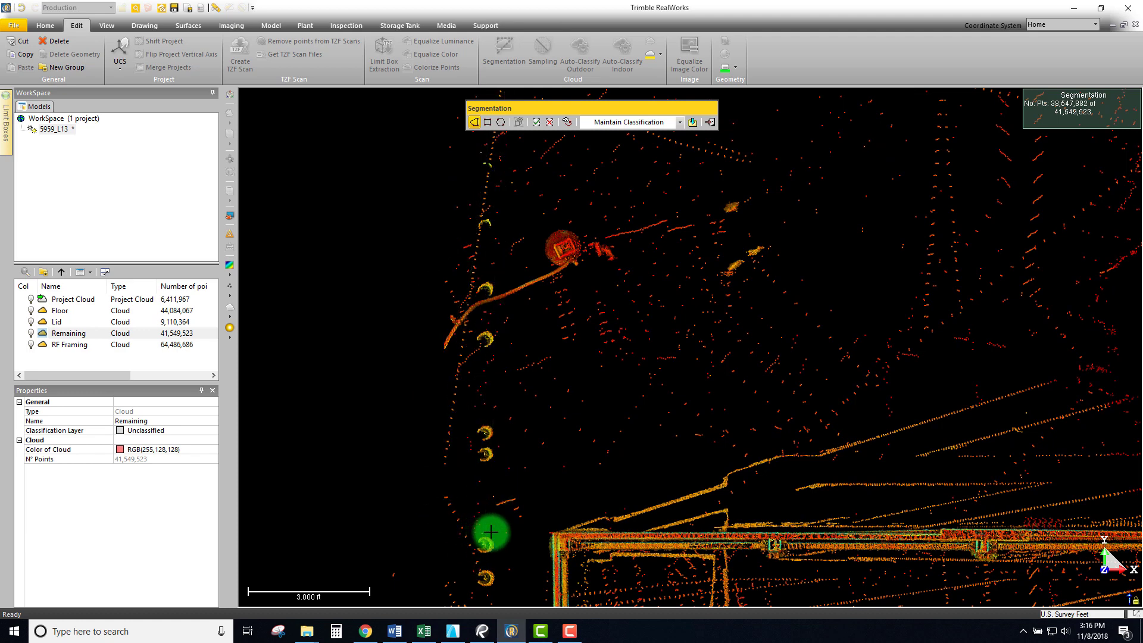
pyautogui.moveTo(505, 576); pyautogui.dragTo(517, 397, button='middle')
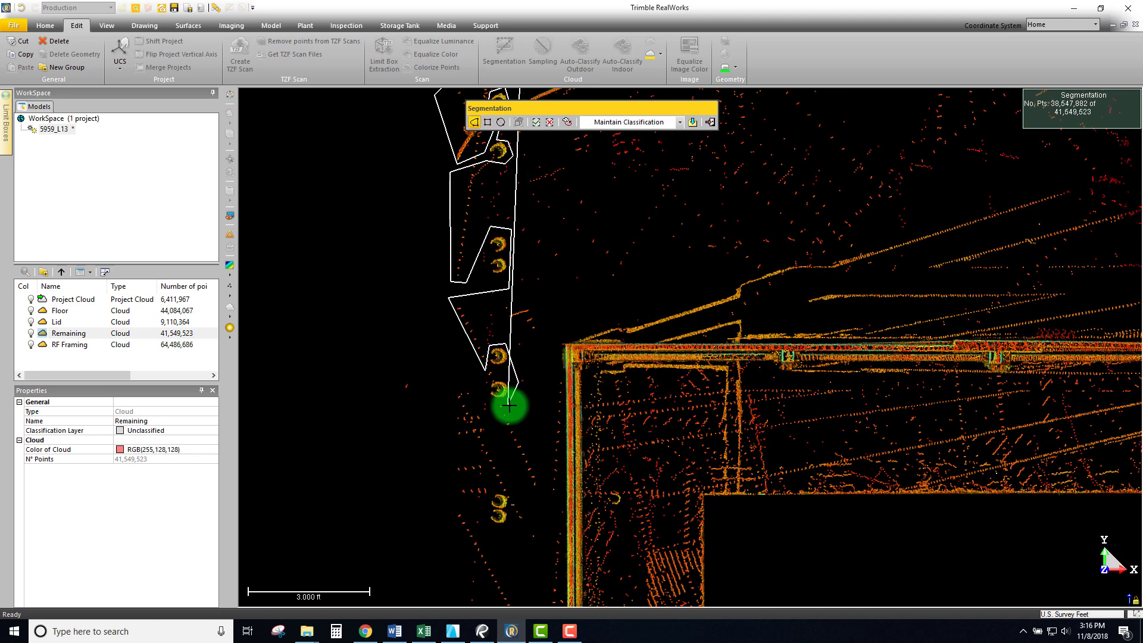
pyautogui.click(427, 407)
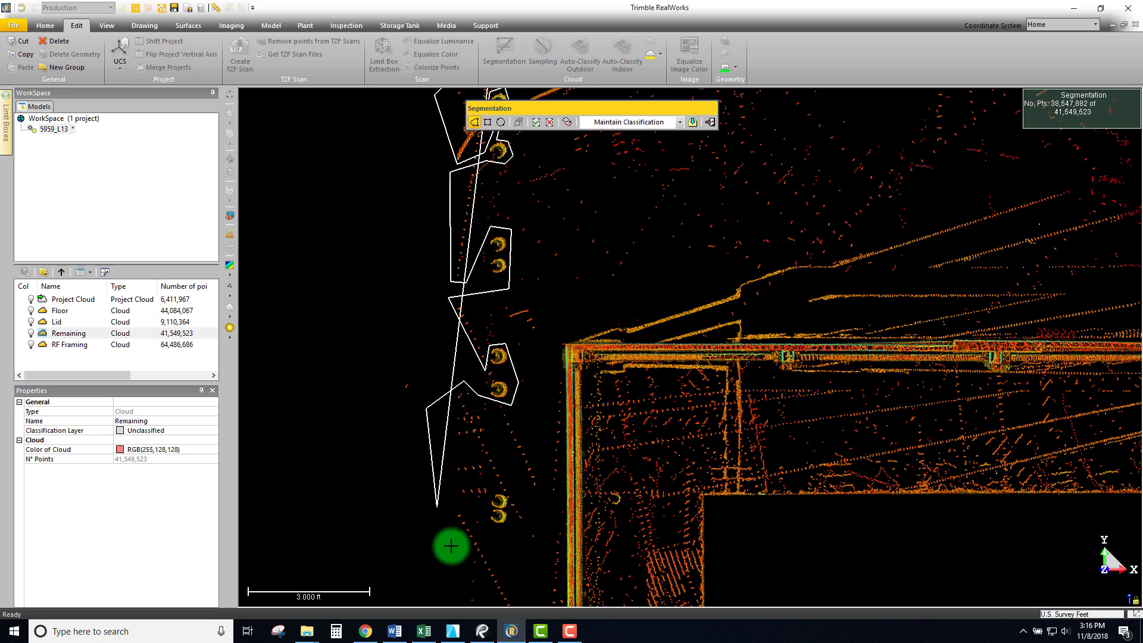
pyautogui.click(482, 541)
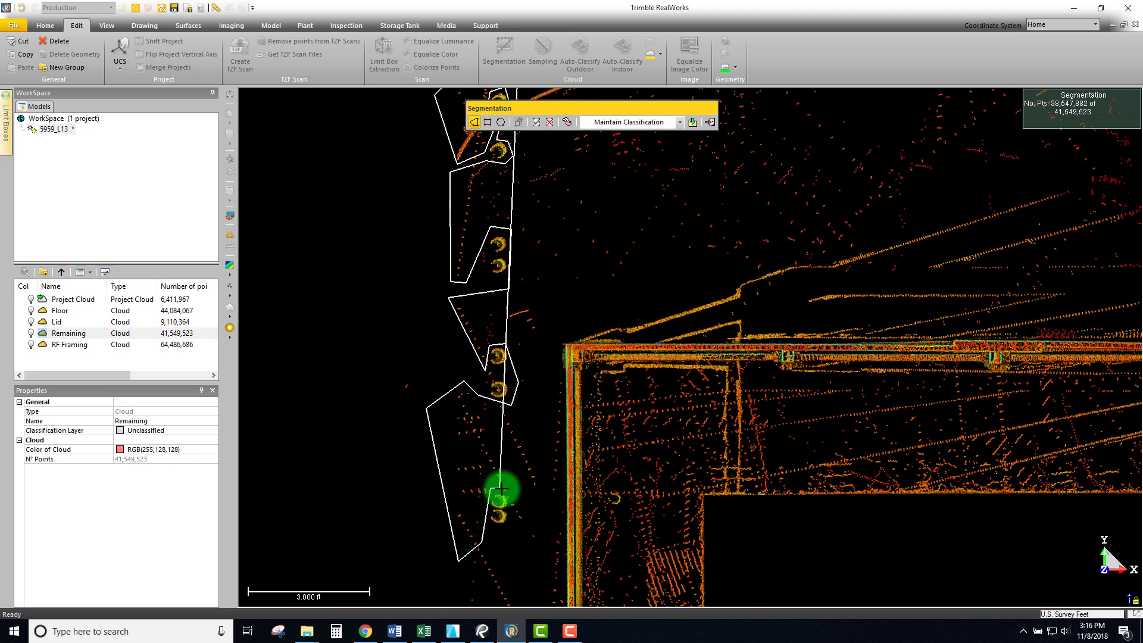
pyautogui.moveTo(500, 551); pyautogui.dragTo(502, 378, button='middle')
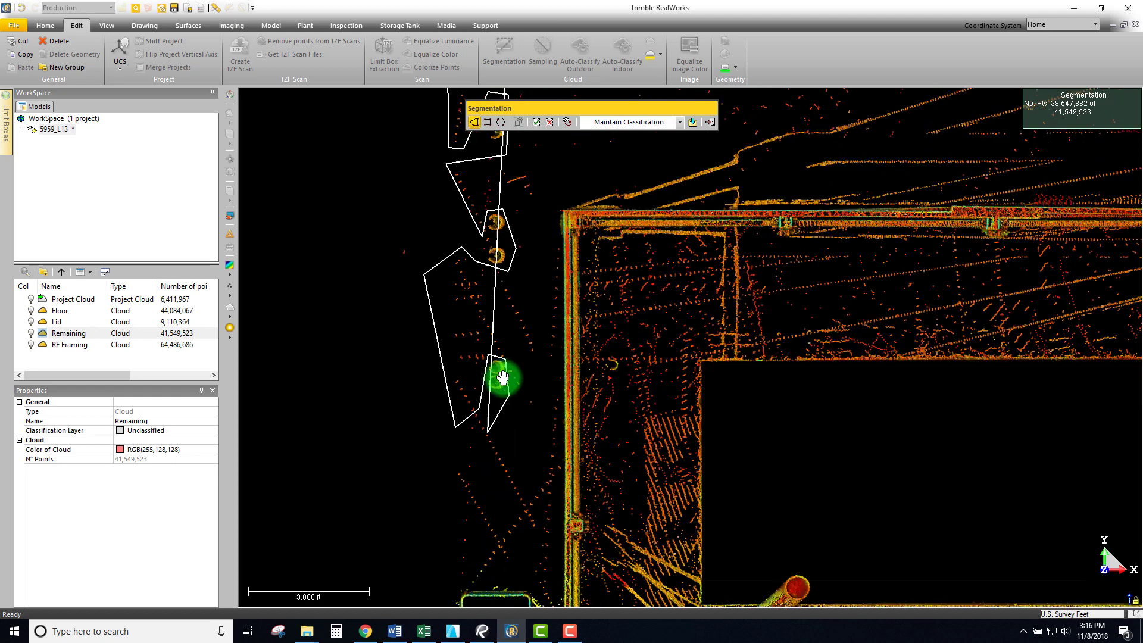
# Step: Run the fence along the top of the next column, up the left room's outer left wall, and across to its upper-right corner
pyautogui.click(463, 539)
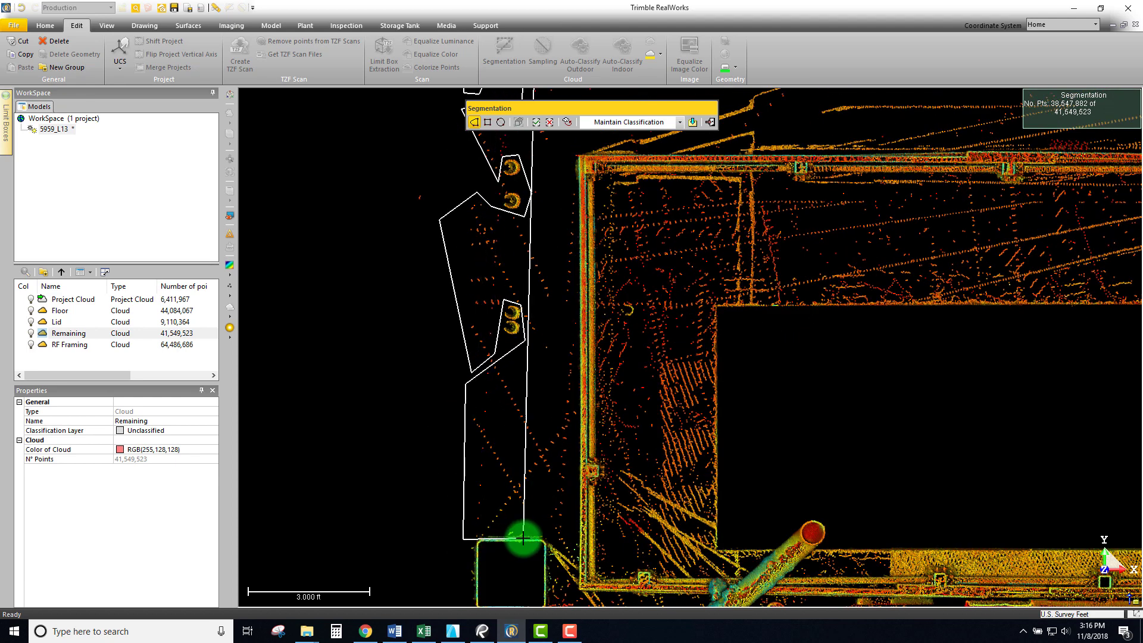
pyautogui.click(576, 539)
pyautogui.moveTo(578, 152); pyautogui.dragTo(566, 341, button='middle')
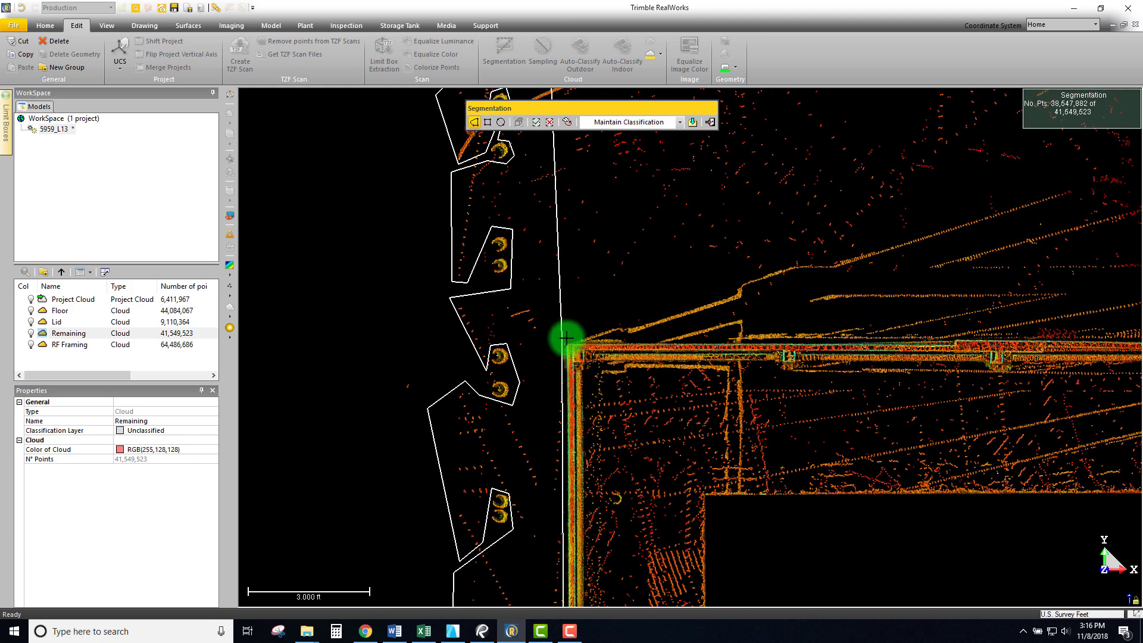
pyautogui.scroll(-5, 908, 357)
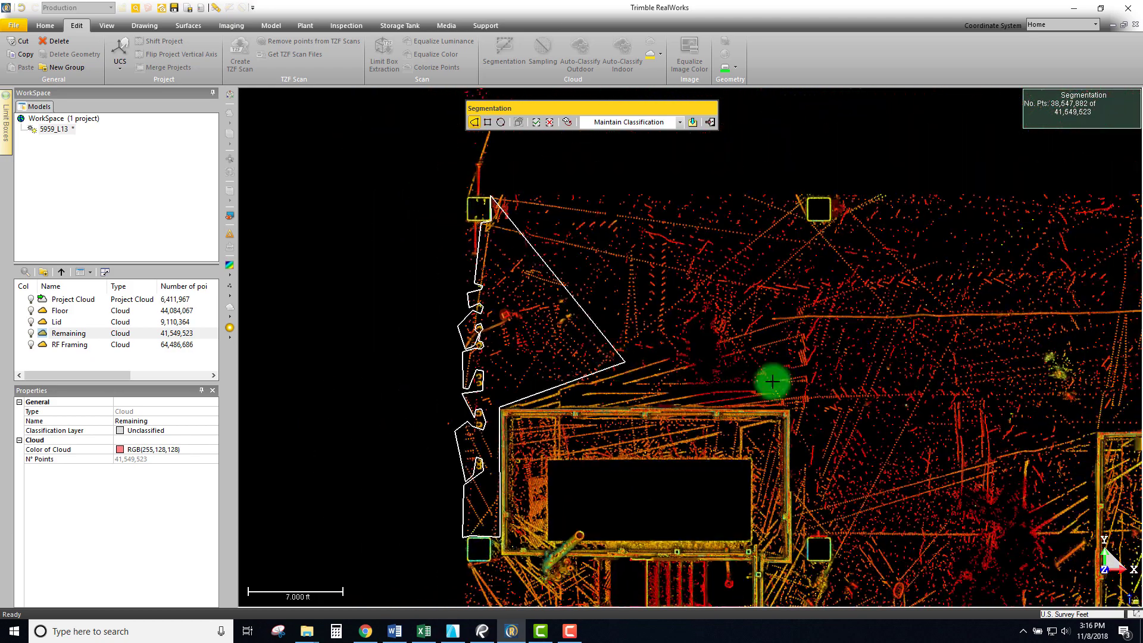
pyautogui.scroll(6, 796, 406)
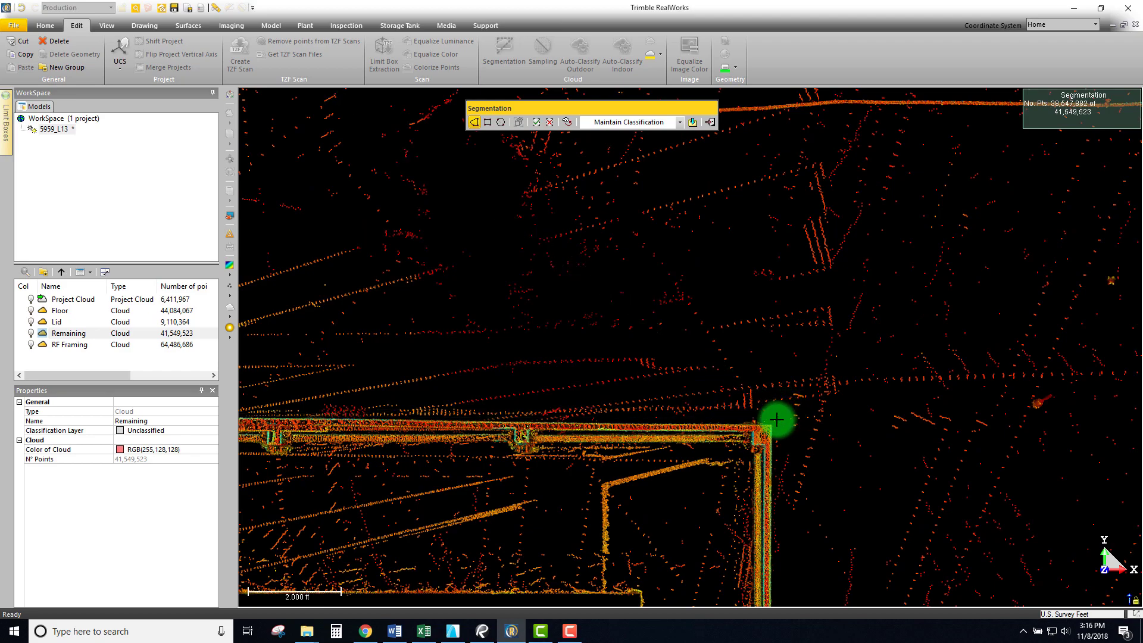
pyautogui.click(776, 421)
# Step: Extend the fence down the left room's right wall and around the top bracket and right face of the adjacent column
pyautogui.scroll(-3, 776, 422)
pyautogui.moveTo(811, 500); pyautogui.dragTo(731, 207, button='middle')
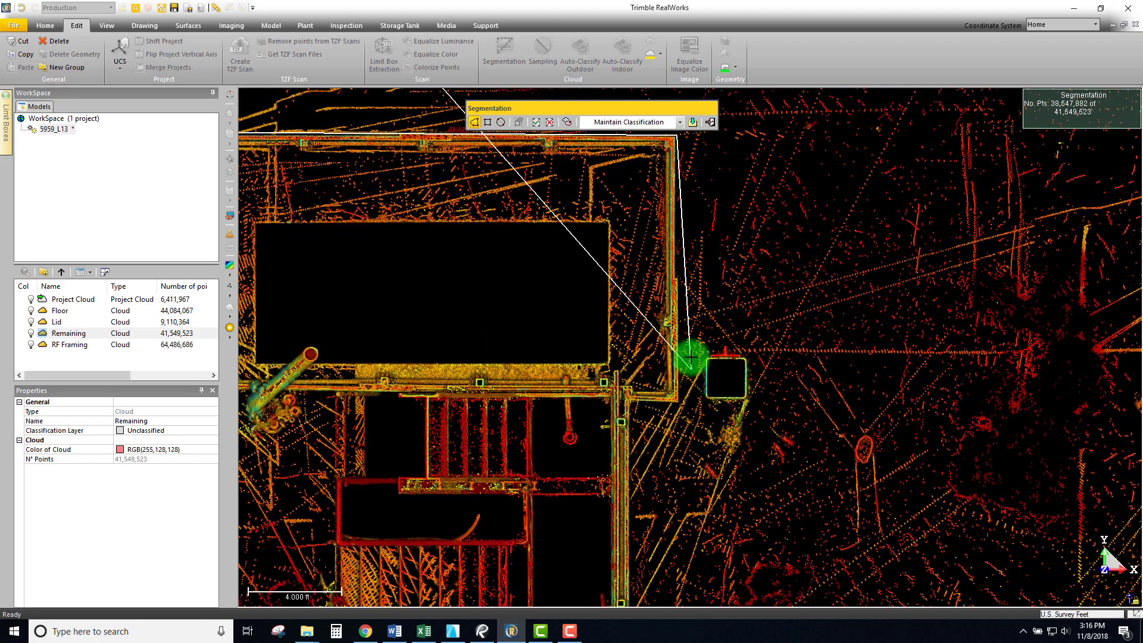
pyautogui.scroll(3, 690, 357)
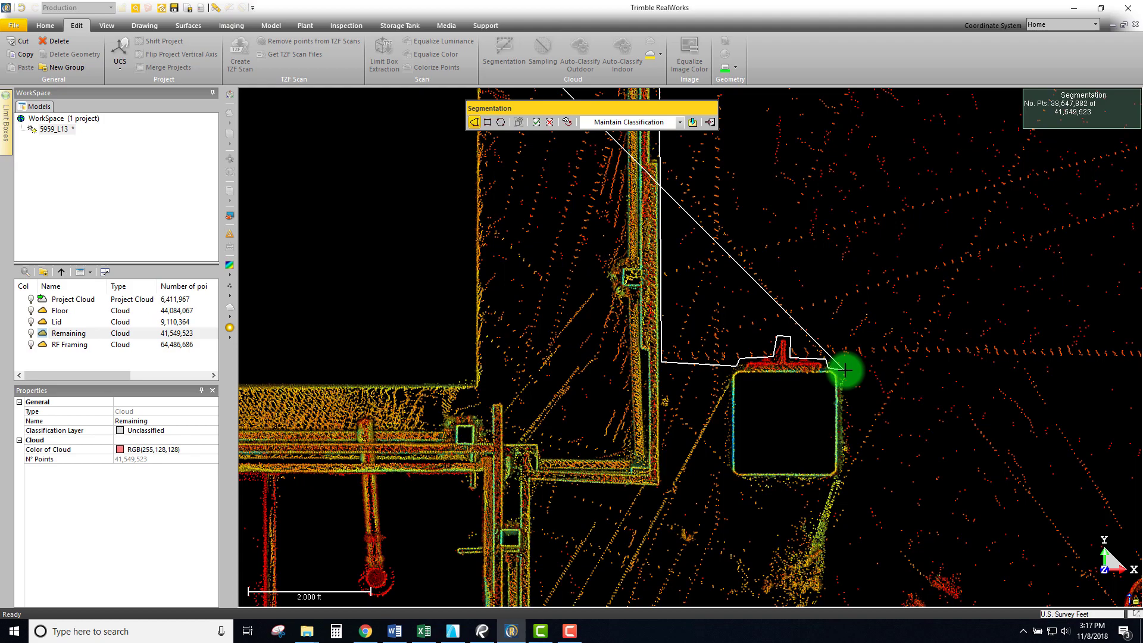
pyautogui.click(845, 480)
# Step: Carry the fence across to the central room's left wall and up the wall to its upper-left corner
pyautogui.scroll(-3, 860, 474)
pyautogui.moveTo(963, 485); pyautogui.dragTo(637, 420, button='middle')
pyautogui.moveTo(1122, 423); pyautogui.dragTo(891, 433, button='middle')
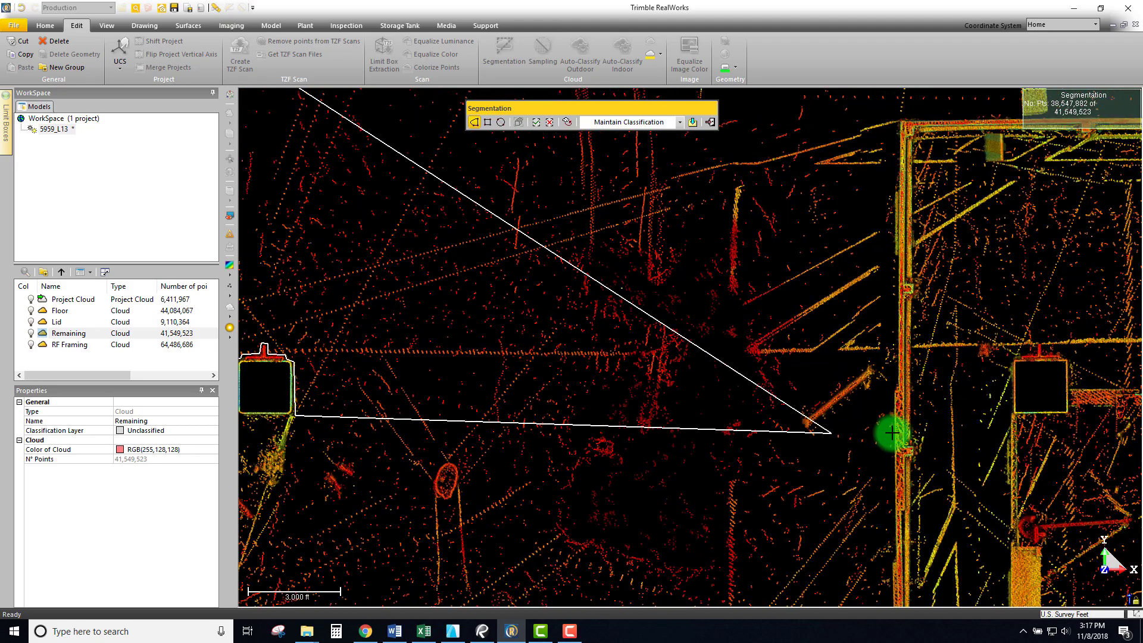
pyautogui.click(893, 426)
pyautogui.moveTo(888, 153); pyautogui.dragTo(857, 316, button='middle')
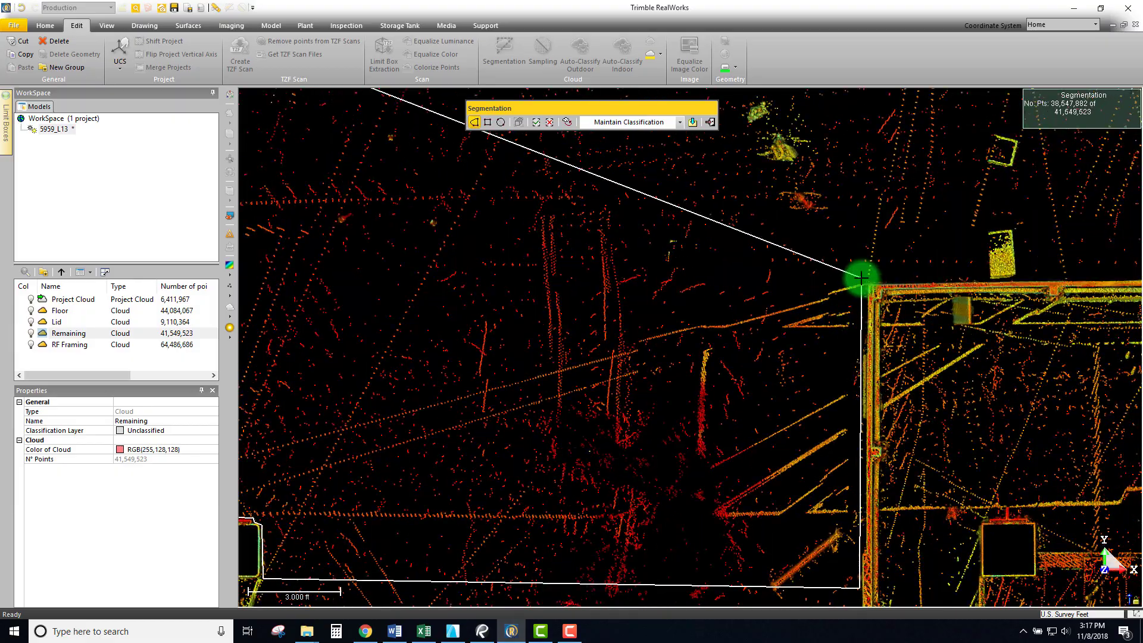
pyautogui.click(860, 282)
# Step: Extend the fence along the central room's upper wall, around the small yellow ring cluster, to the upper-right corner
pyautogui.scroll(-5, 789, 324)
pyautogui.moveTo(748, 292); pyautogui.dragTo(807, 457, button='middle')
pyautogui.scroll(5, 910, 459)
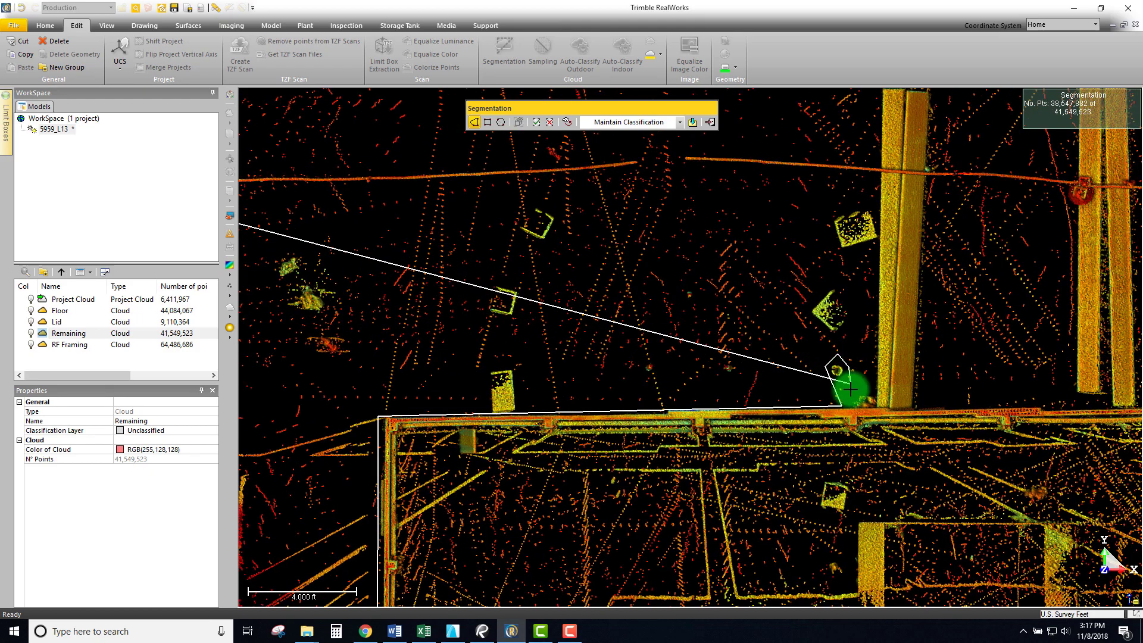
pyautogui.click(850, 404)
pyautogui.scroll(-2, 990, 413)
pyautogui.moveTo(915, 421); pyautogui.dragTo(646, 440, button='middle')
pyautogui.click(974, 427)
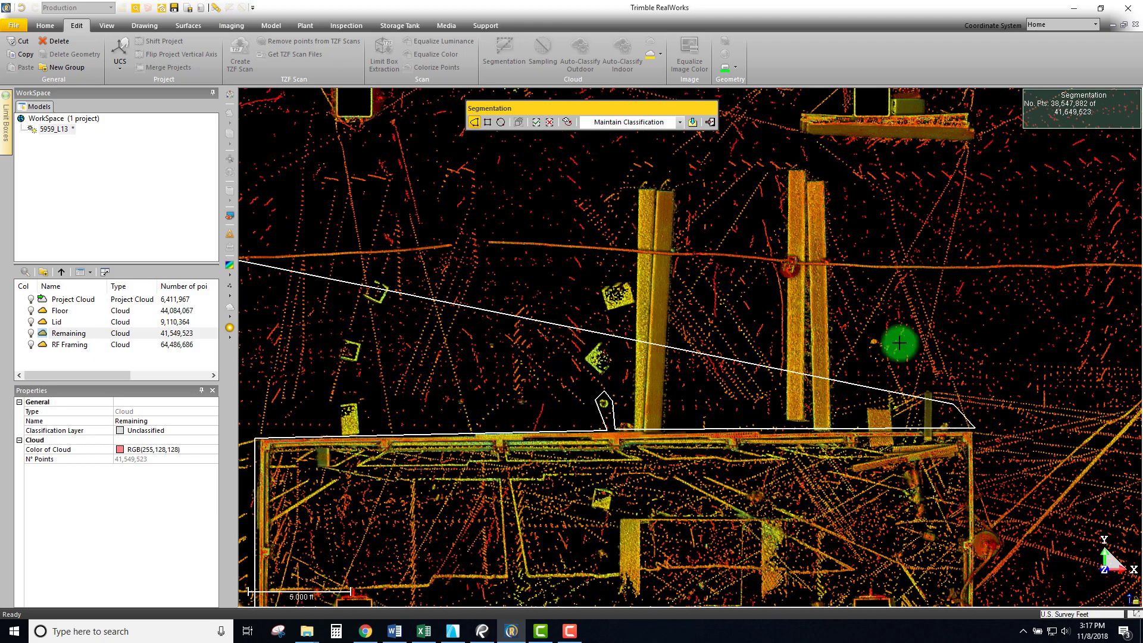
# Step: Extend the fence to the upper-row column above the central room, tracing its right face, its two lower bracket stubs and its left face
pyautogui.scroll(-1, 857, 339)
pyautogui.moveTo(857, 339); pyautogui.dragTo(722, 351, button='middle')
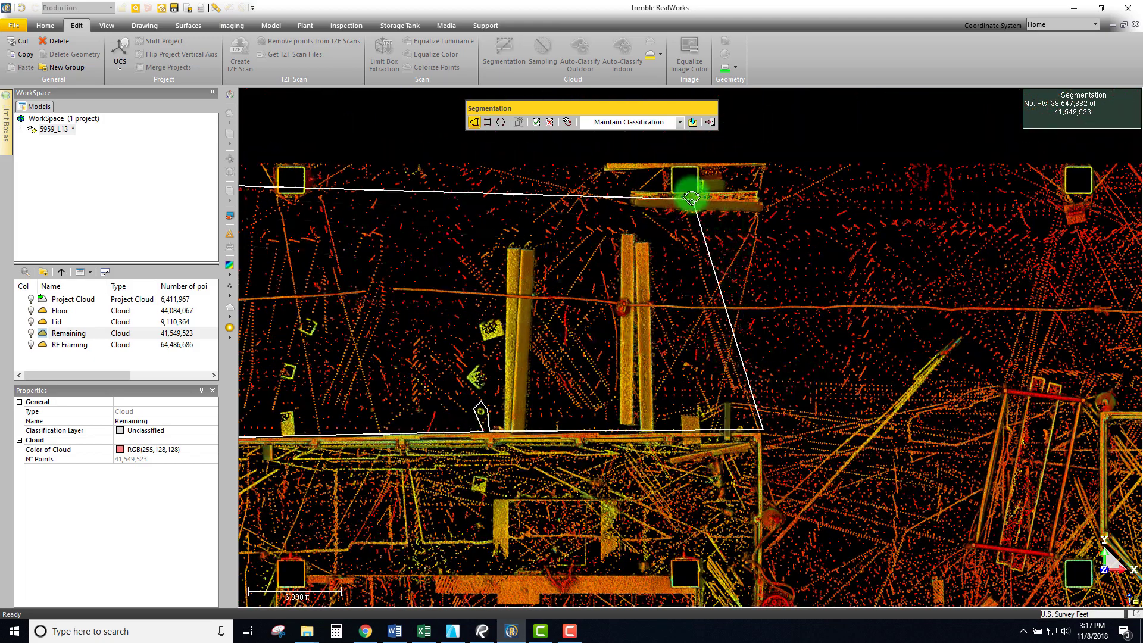
pyautogui.scroll(3, 854, 235)
pyautogui.click(924, 204)
pyautogui.scroll(3, 718, 227)
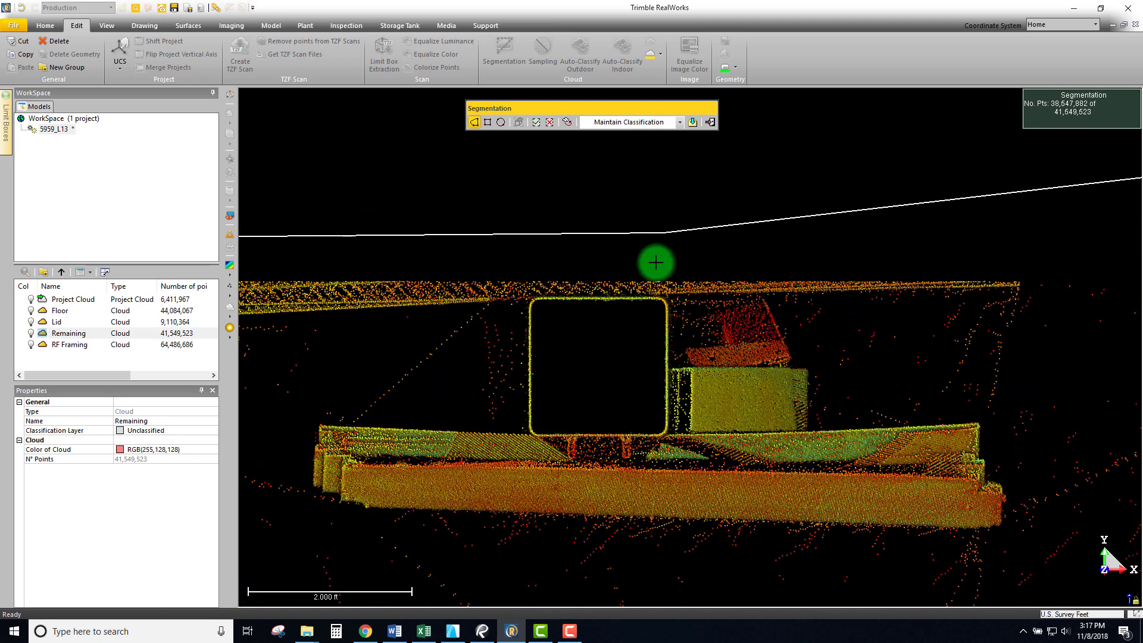
pyautogui.click(672, 273)
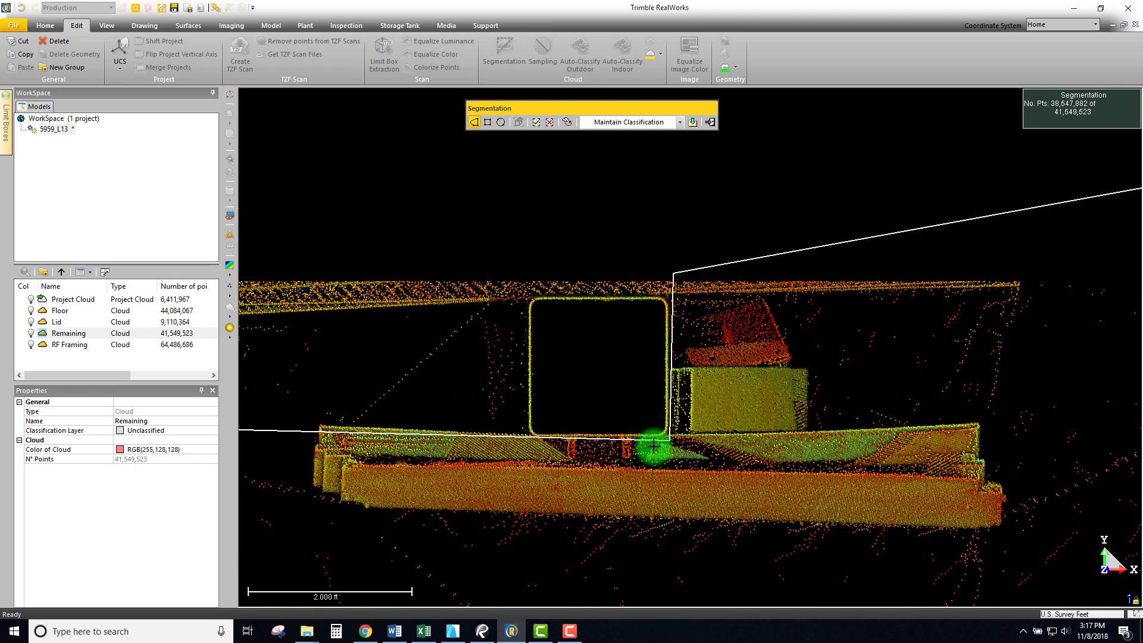
pyautogui.click(619, 442)
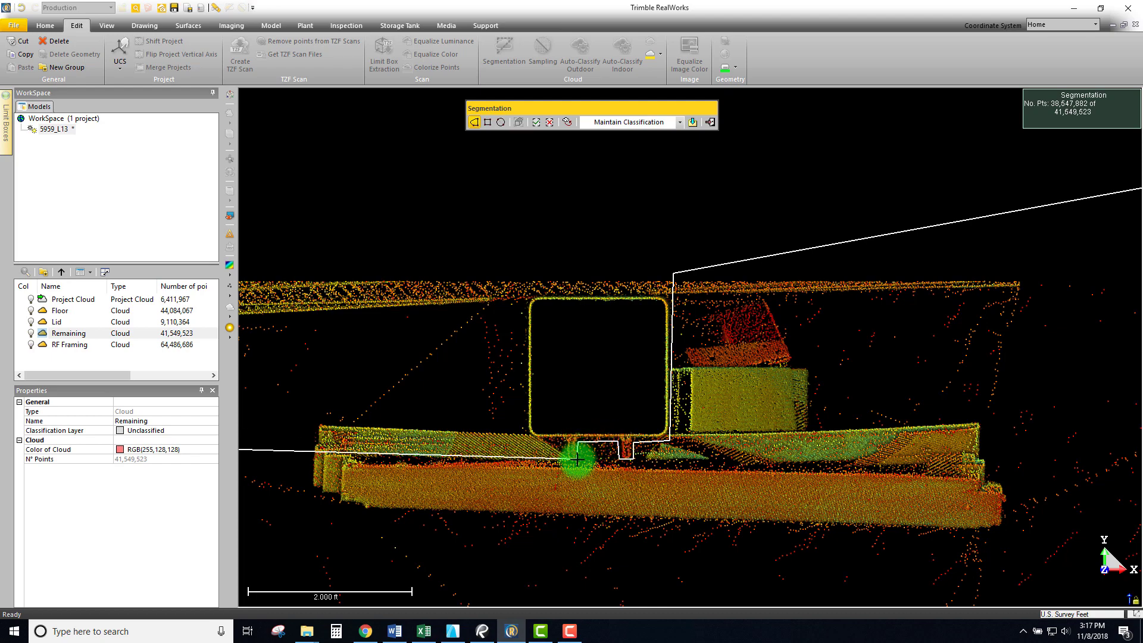
pyautogui.click(518, 439)
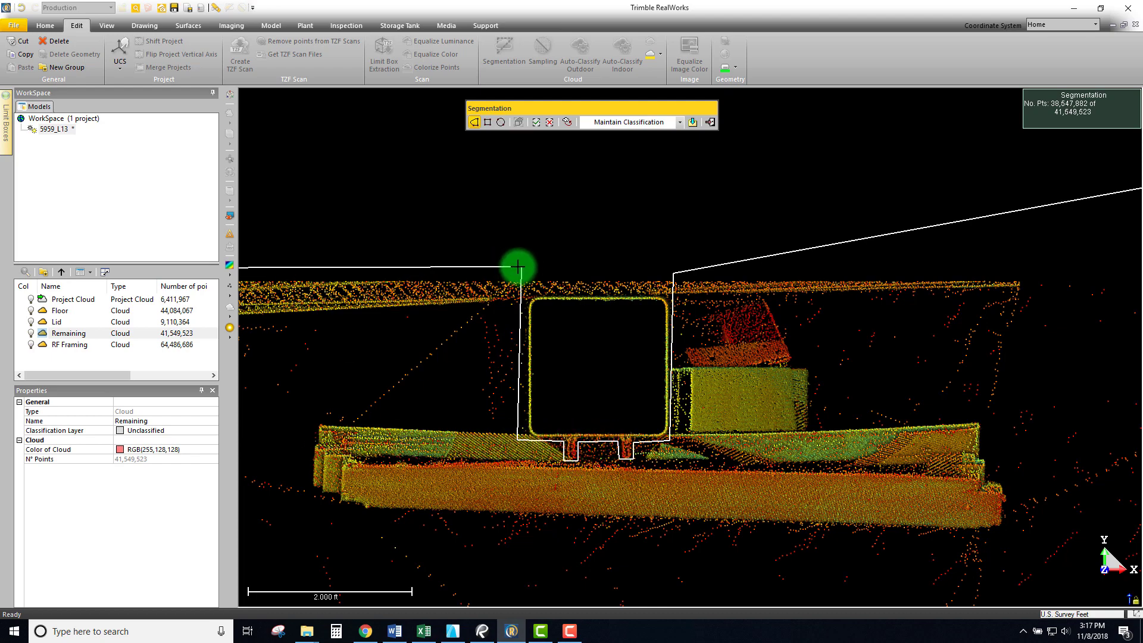
# Step: Carry the fence left to the next upper-row column and around its red side bracket, lower stubs and left side
pyautogui.scroll(-8, 402, 265)
pyautogui.moveTo(350, 271); pyautogui.dragTo(1023, 280, button='middle')
pyautogui.scroll(-1, 449, 276)
pyautogui.scroll(2, 476, 274)
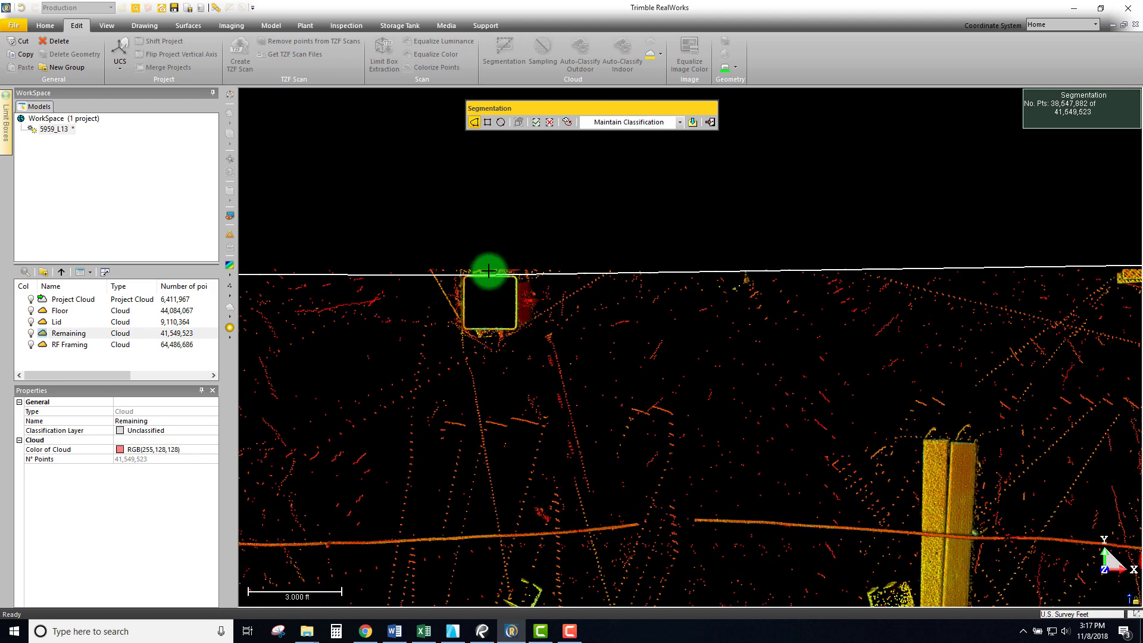
pyautogui.scroll(2, 517, 262)
pyautogui.scroll(2, 559, 254)
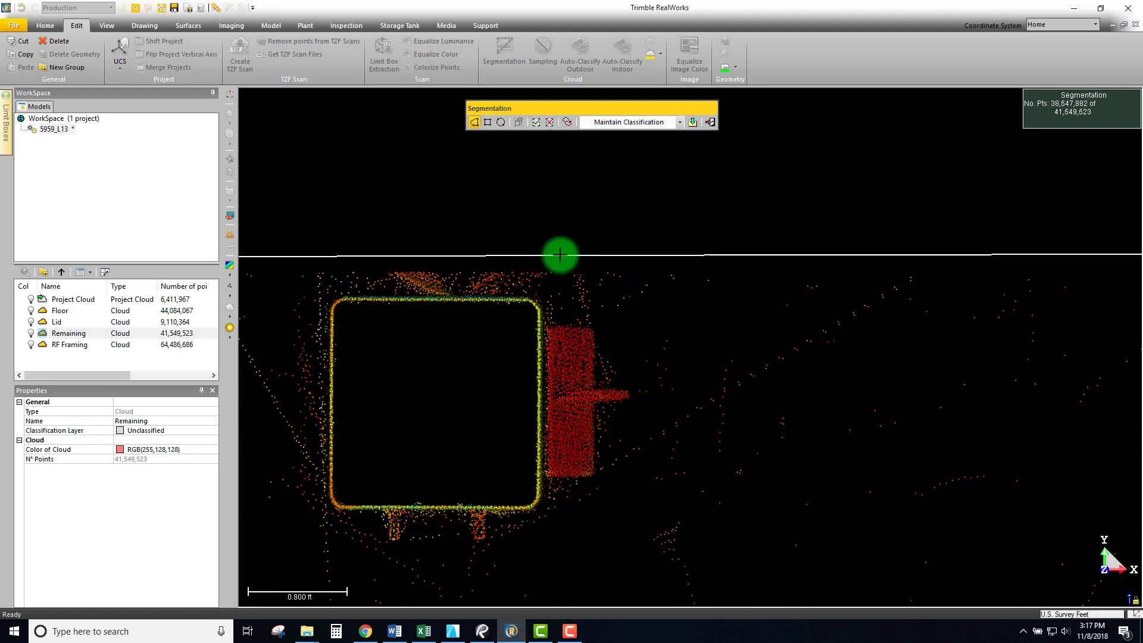
pyautogui.press('Escape')
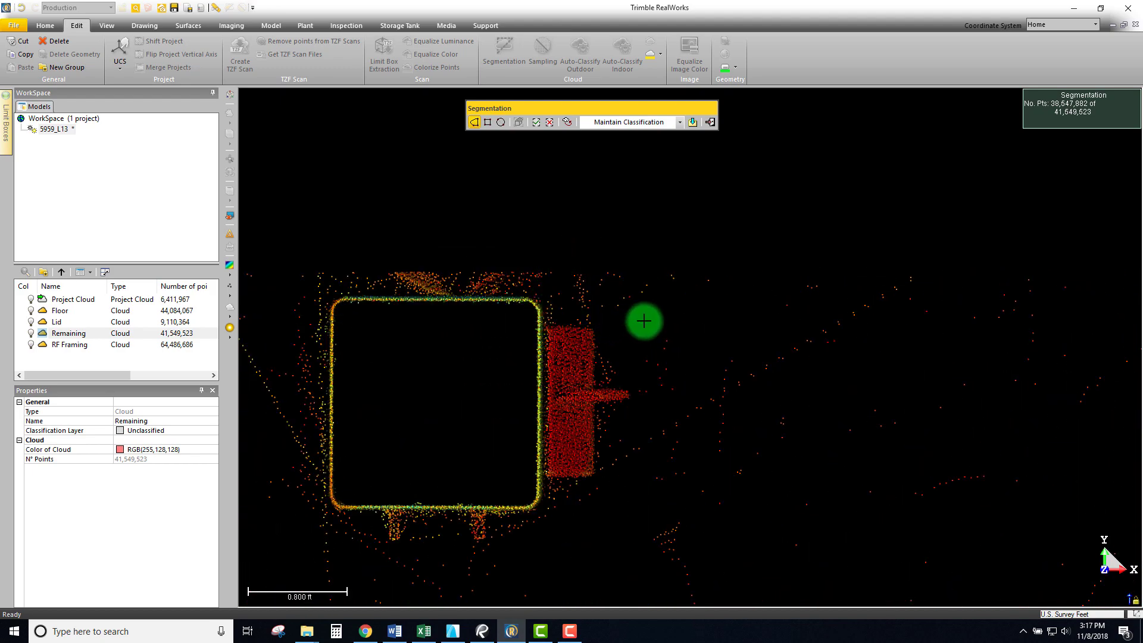
pyautogui.click(644, 320)
pyautogui.click(648, 510)
pyautogui.click(487, 548)
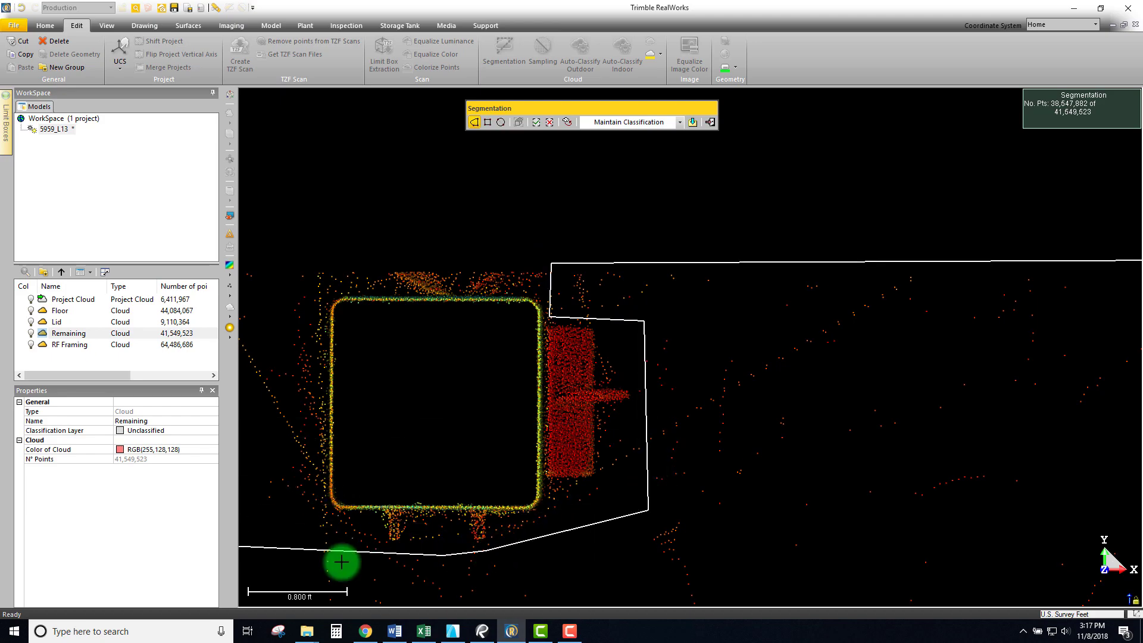
pyautogui.scroll(-2, 357, 434)
pyautogui.moveTo(358, 434); pyautogui.dragTo(802, 359, button='middle')
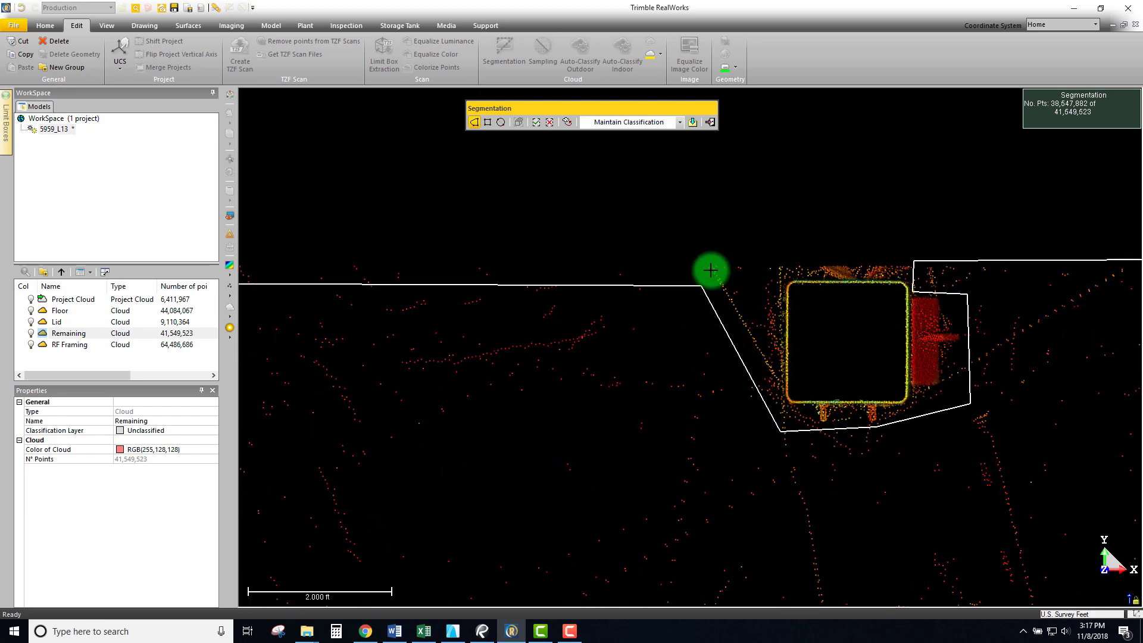
pyautogui.click(733, 243)
# Step: Run the fence on to the following upper-row column and around its red side bracket, lower stubs and left face
pyautogui.scroll(-2, 507, 262)
pyautogui.moveTo(341, 266); pyautogui.dragTo(899, 267, button='middle')
pyautogui.scroll(-1, 347, 246)
pyautogui.scroll(3, 327, 255)
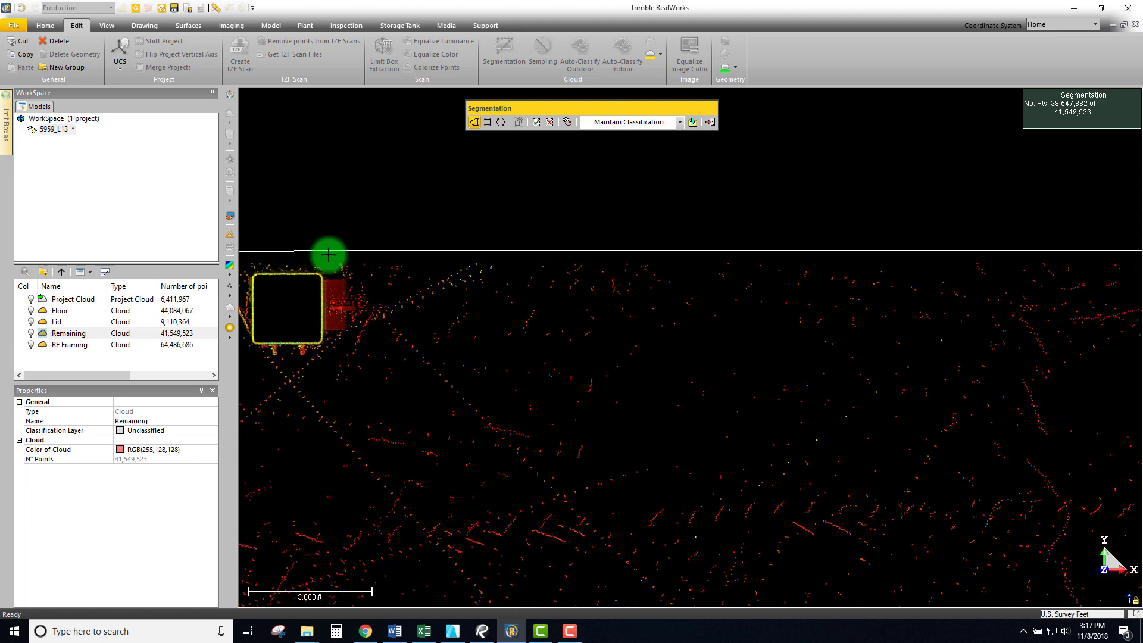
pyautogui.click(334, 247)
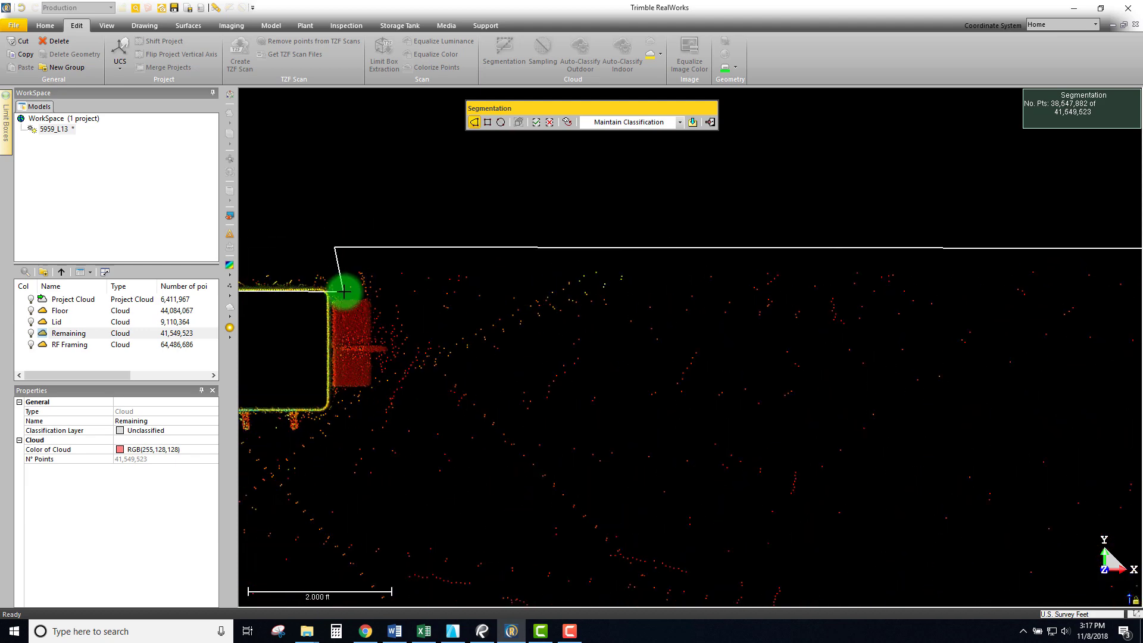
pyautogui.click(403, 298)
pyautogui.click(406, 401)
pyautogui.moveTo(319, 489); pyautogui.dragTo(703, 412, button='middle')
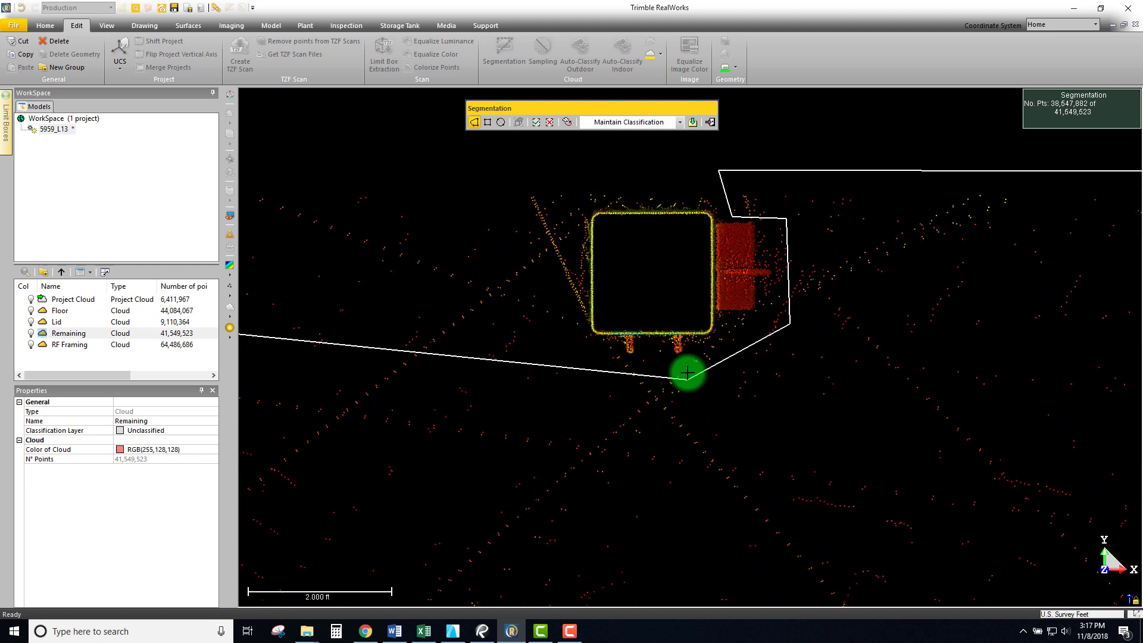
pyautogui.click(657, 363)
pyautogui.click(584, 363)
pyautogui.click(580, 172)
pyautogui.scroll(-1, 408, 225)
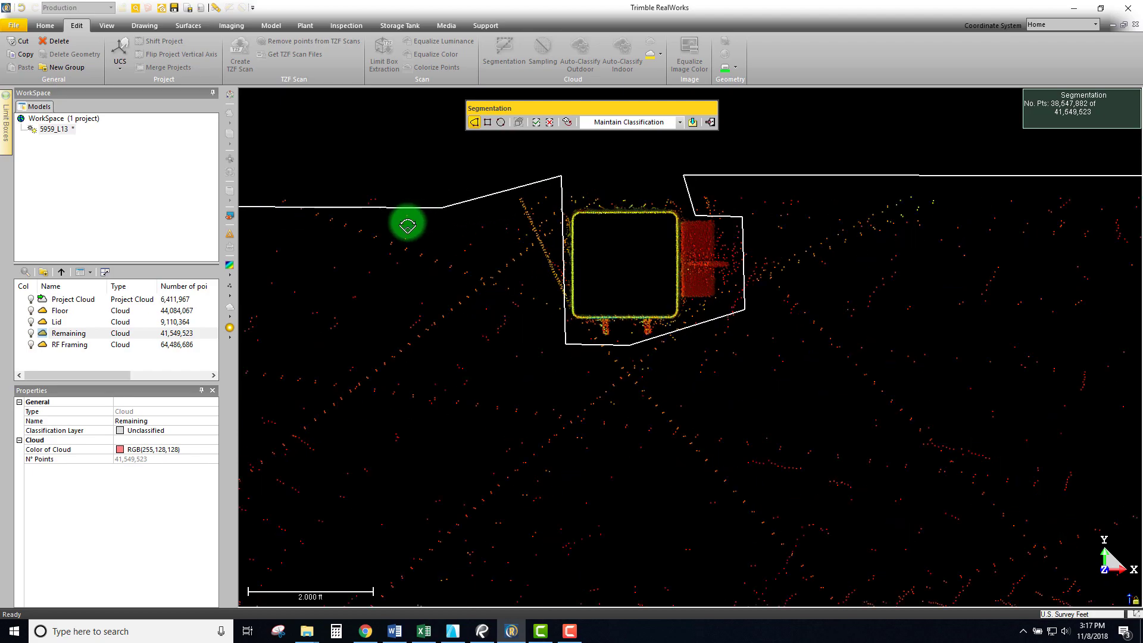
# Step: Close the polygonal fence at the upper-left corner column and discard the points inside it, keeping those outside
pyautogui.scroll(-3, 408, 225)
pyautogui.moveTo(377, 250); pyautogui.dragTo(829, 296, button='middle')
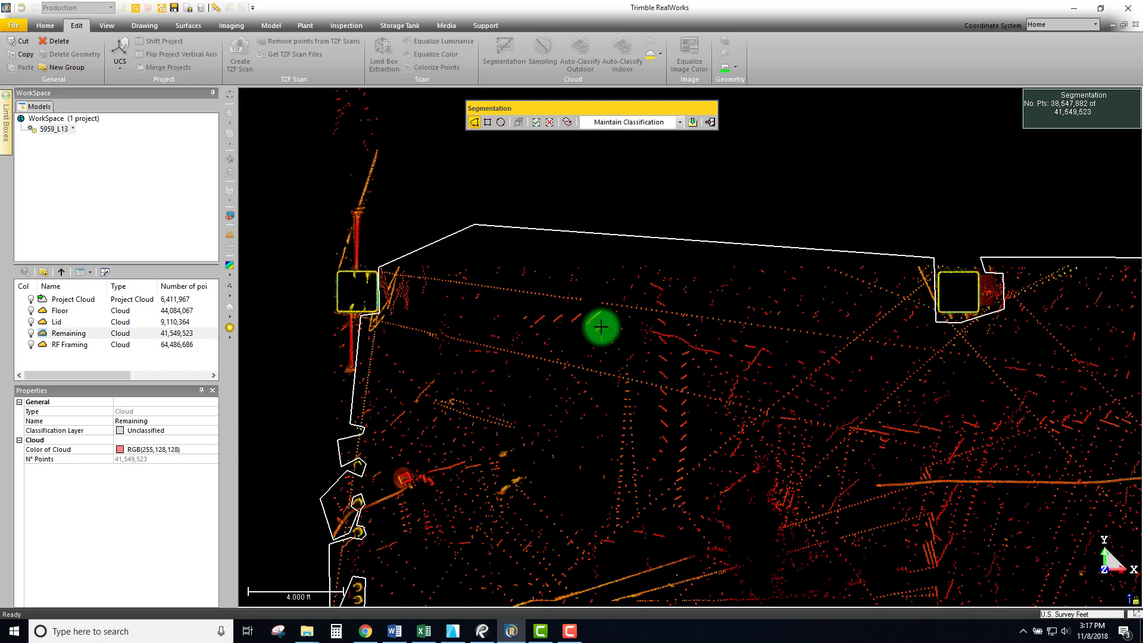
pyautogui.scroll(-3, 601, 326)
pyautogui.scroll(-2, 811, 400)
pyautogui.moveTo(811, 401); pyautogui.dragTo(607, 325, button='middle')
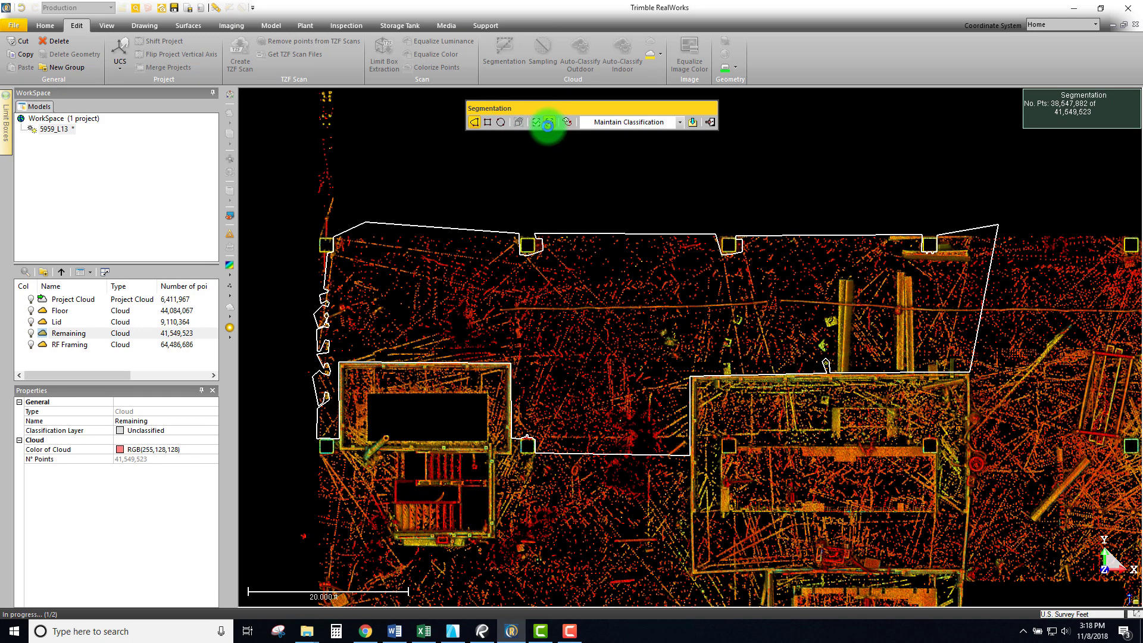
pyautogui.scroll(2, 599, 284)
pyautogui.scroll(2, 543, 230)
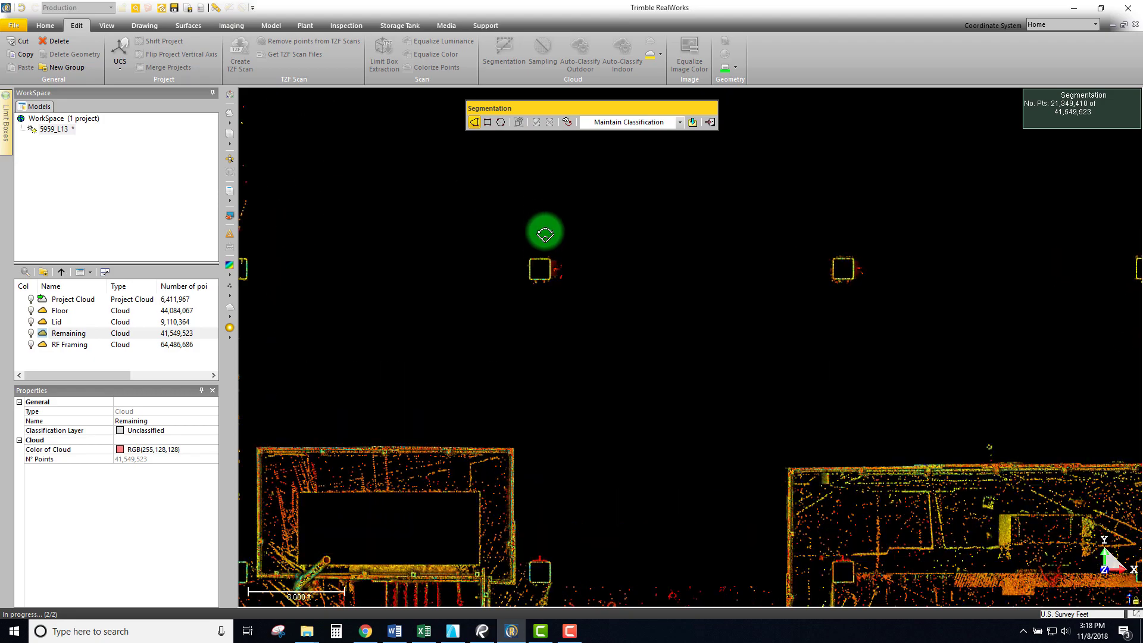
# Step: Examine the cleaned upper-row columns and the thin line of points crossing a column in 3D
pyautogui.scroll(5, 583, 377)
pyautogui.moveTo(586, 381); pyautogui.dragTo(507, 299)
pyautogui.scroll(-3, 628, 355)
pyautogui.moveTo(761, 395); pyautogui.dragTo(530, 273, button='middle')
pyautogui.scroll(-2, 961, 431)
pyautogui.moveTo(785, 346); pyautogui.dragTo(775, 343, button='middle')
pyautogui.scroll(10, 797, 338)
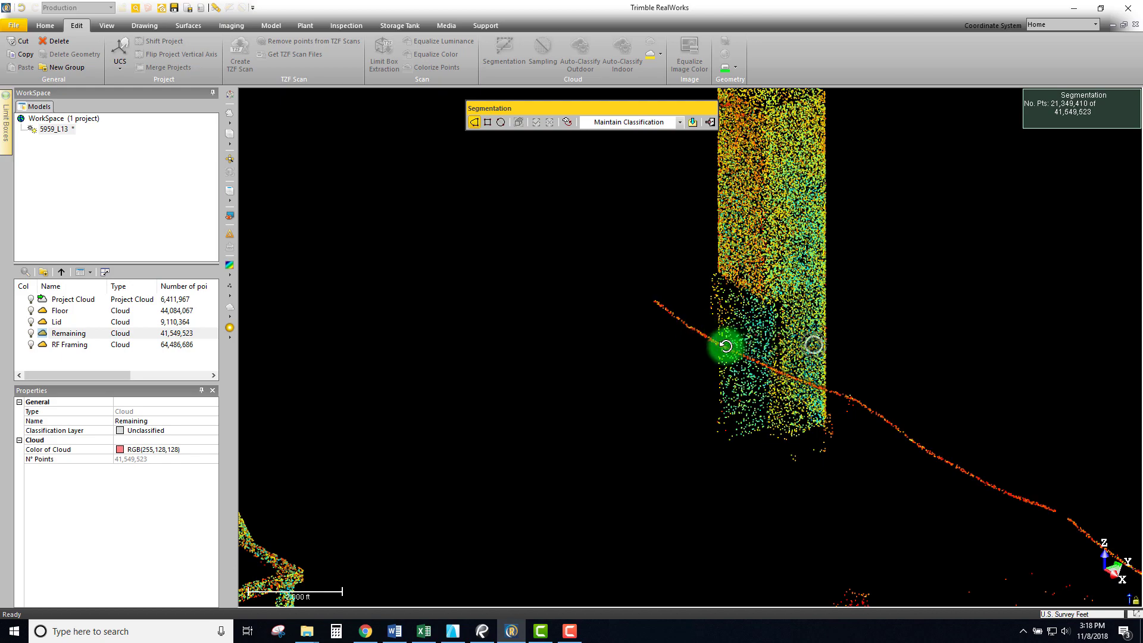
pyautogui.scroll(-10, 726, 346)
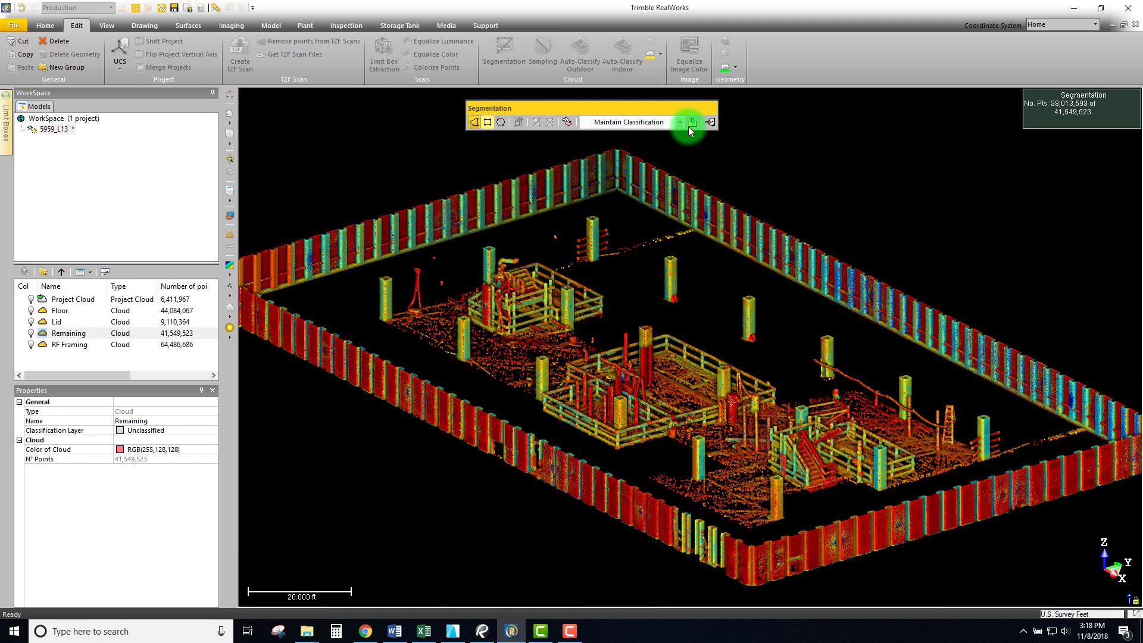
# Step: In top view, fence a rectangle from the lower-left column's upper-left corner to the left stairwell's side, keeping only the points outside
pyautogui.click(242, 218)
pyautogui.press('t')
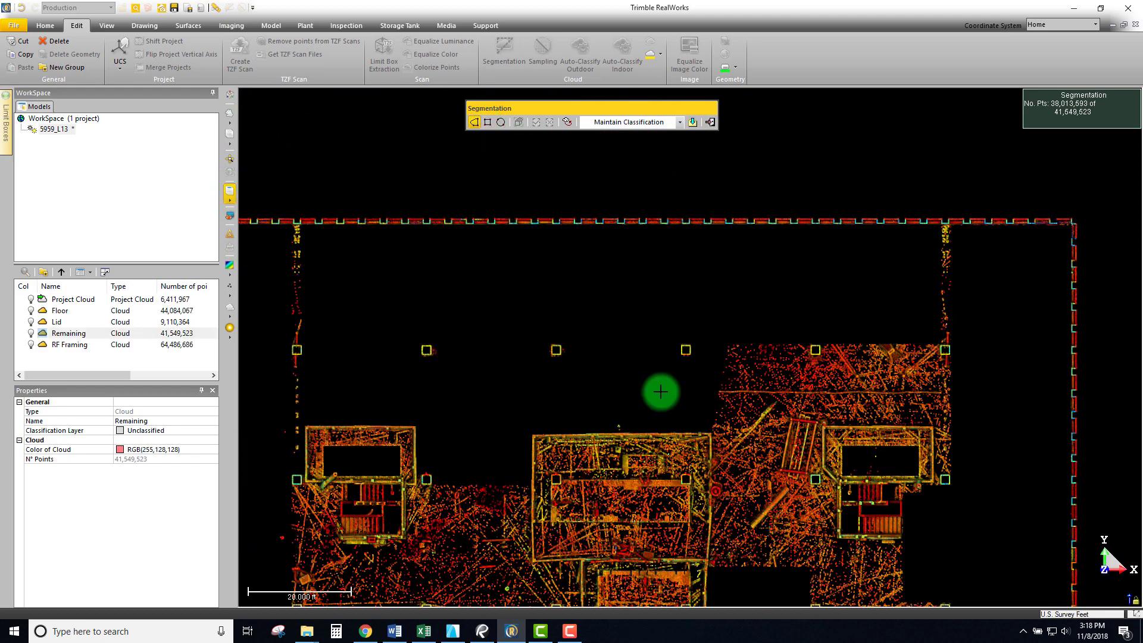
pyautogui.moveTo(731, 329); pyautogui.dragTo(824, 161, button='middle')
pyautogui.scroll(3, 464, 400)
pyautogui.scroll(5, 474, 406)
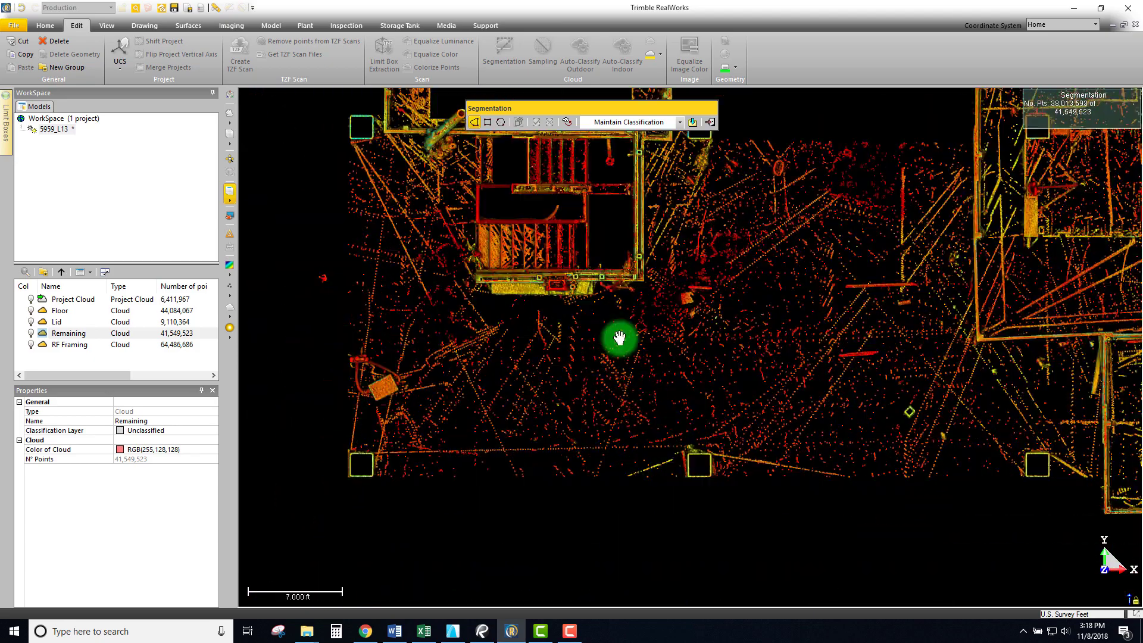
pyautogui.click(514, 123)
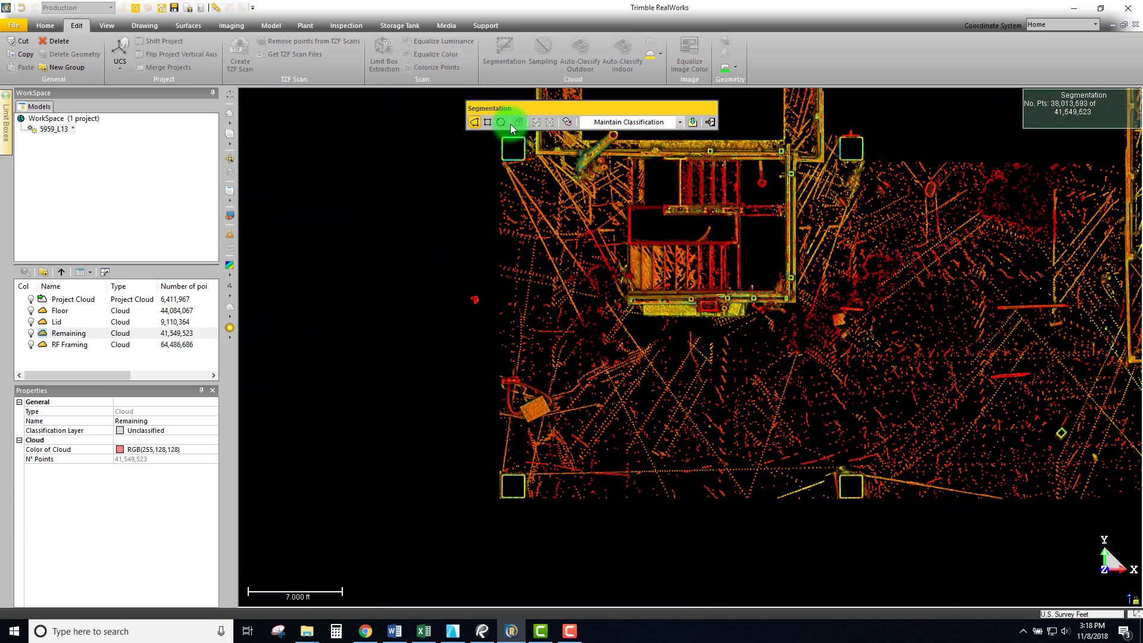
pyautogui.scroll(4, 518, 472)
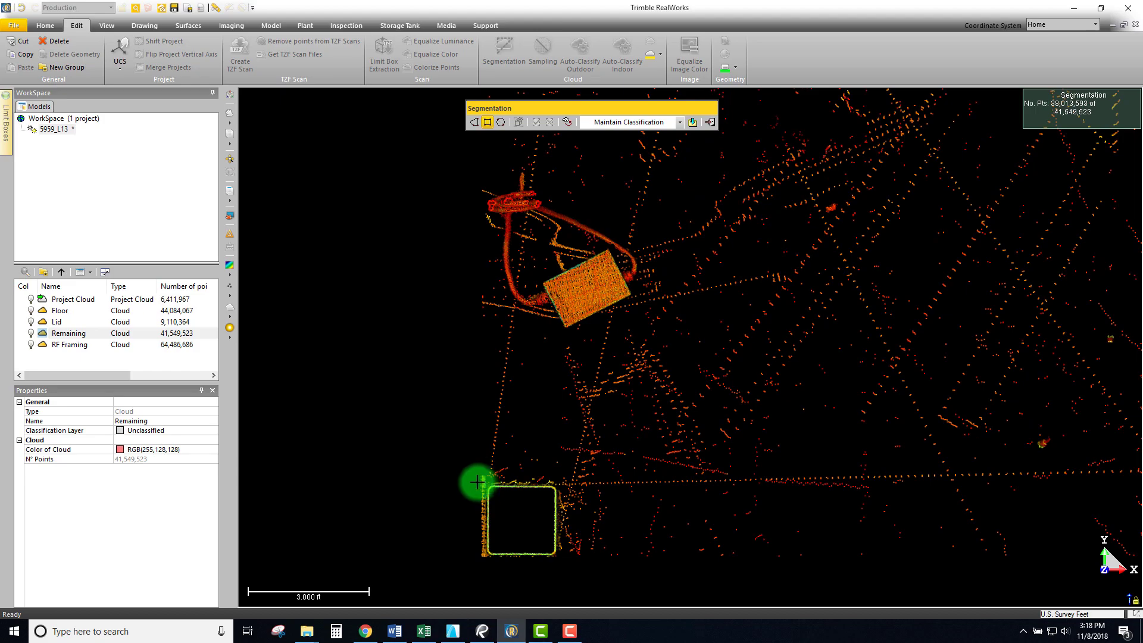
pyautogui.click(486, 481)
pyautogui.scroll(-3, 642, 401)
pyautogui.moveTo(738, 97); pyautogui.dragTo(722, 317, button='middle')
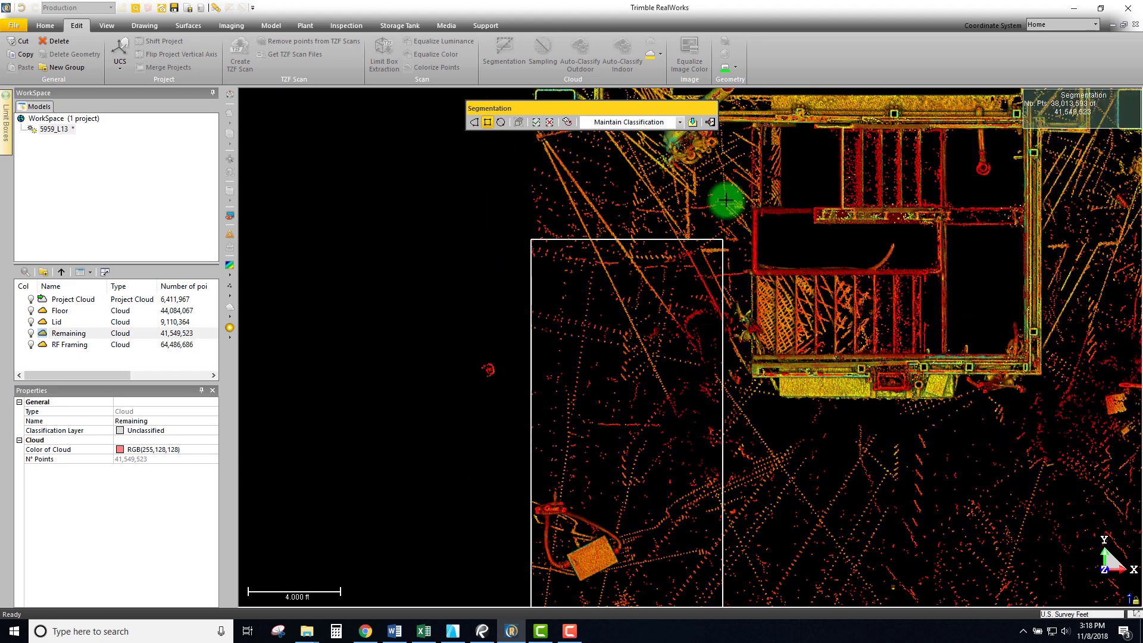
pyautogui.scroll(3, 706, 173)
pyautogui.moveTo(725, 171); pyautogui.dragTo(765, 194)
pyautogui.scroll(-2, 722, 255)
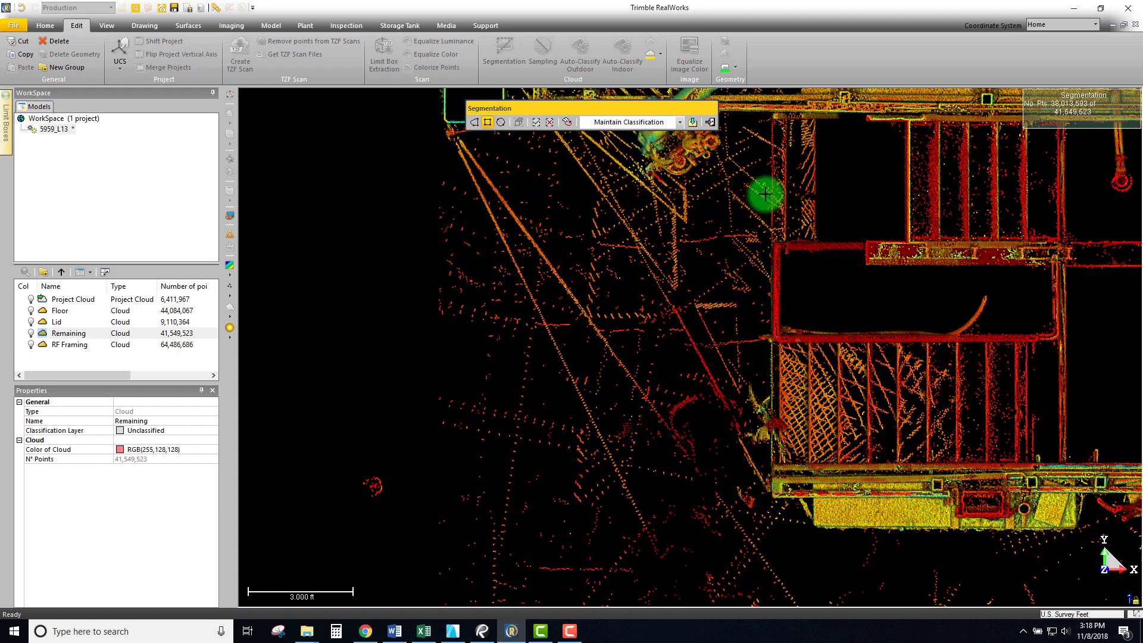
pyautogui.scroll(-2, 622, 323)
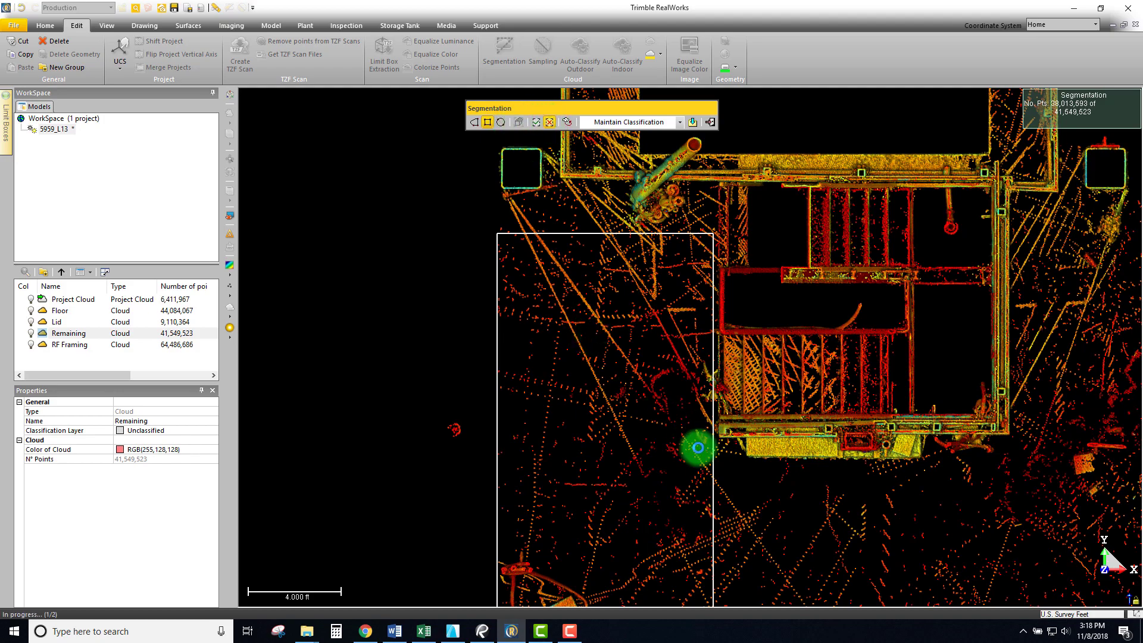
pyautogui.scroll(-5, 547, 456)
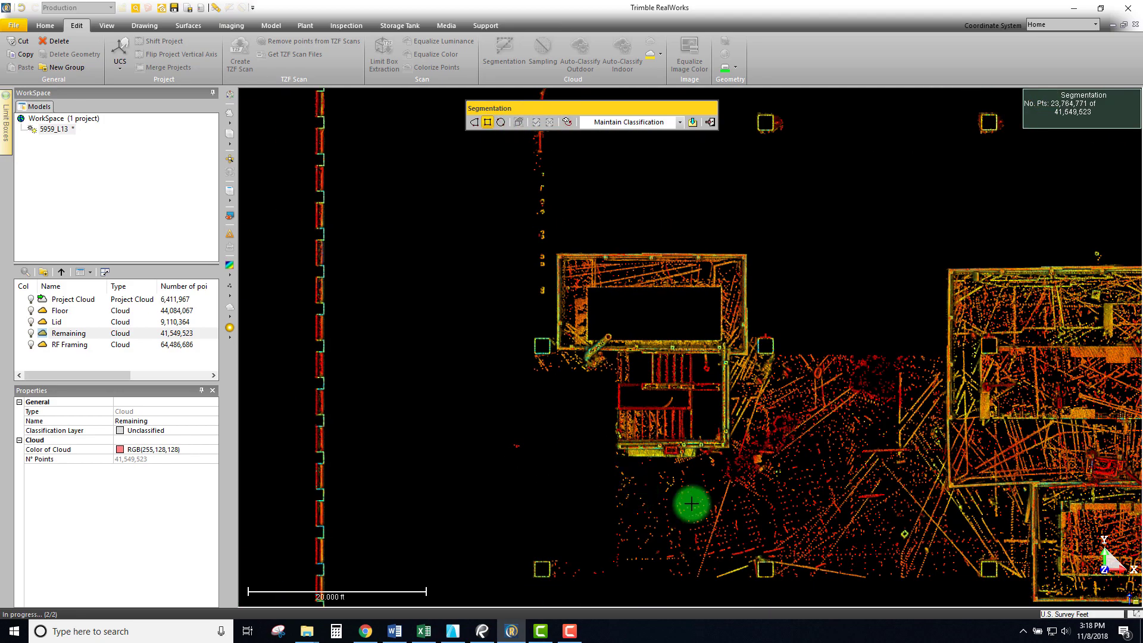
# Step: Examine the lower-left column and the stray points beside it close up from tilted angles
pyautogui.moveTo(747, 533); pyautogui.dragTo(620, 380, button='middle')
pyautogui.scroll(3, 539, 396)
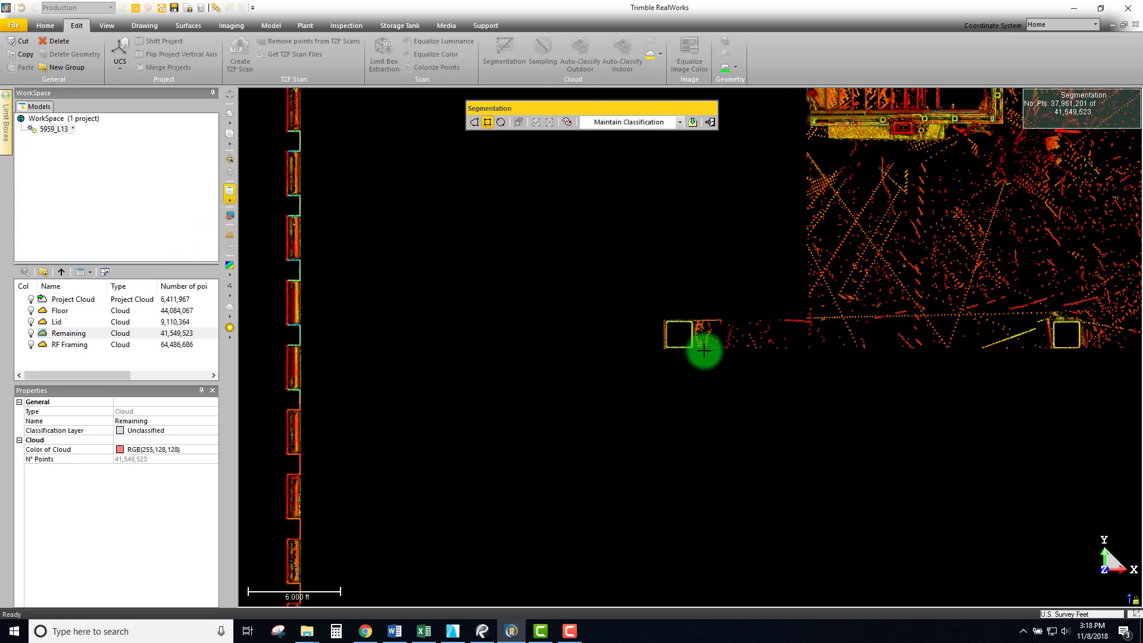
pyautogui.scroll(4, 702, 345)
pyautogui.moveTo(629, 411); pyautogui.dragTo(634, 344)
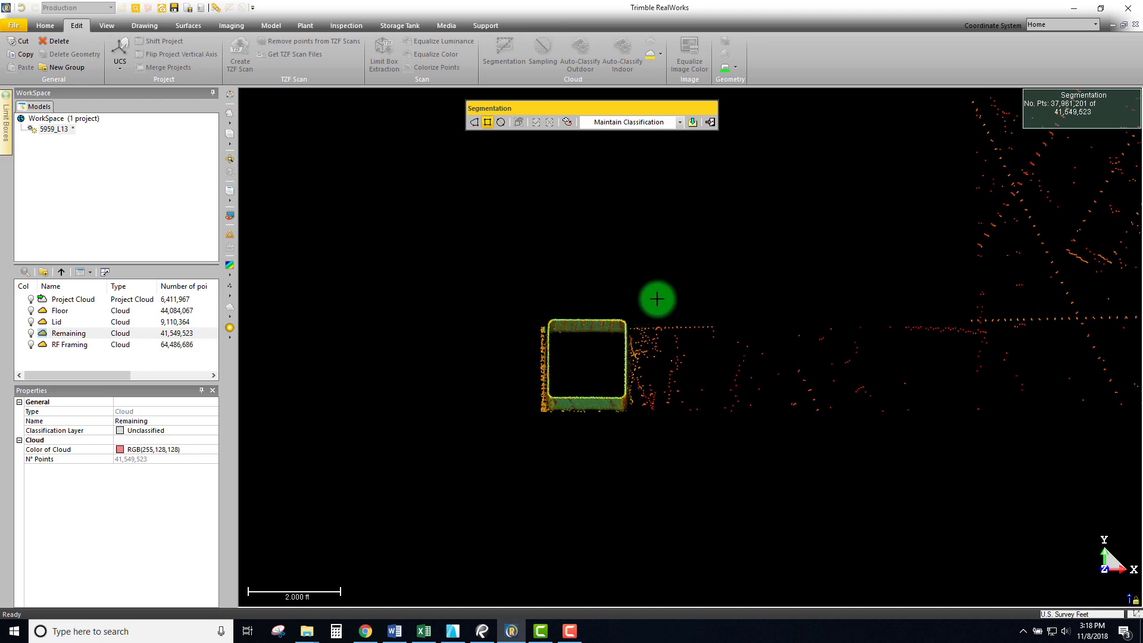
pyautogui.moveTo(633, 431); pyautogui.dragTo(668, 244)
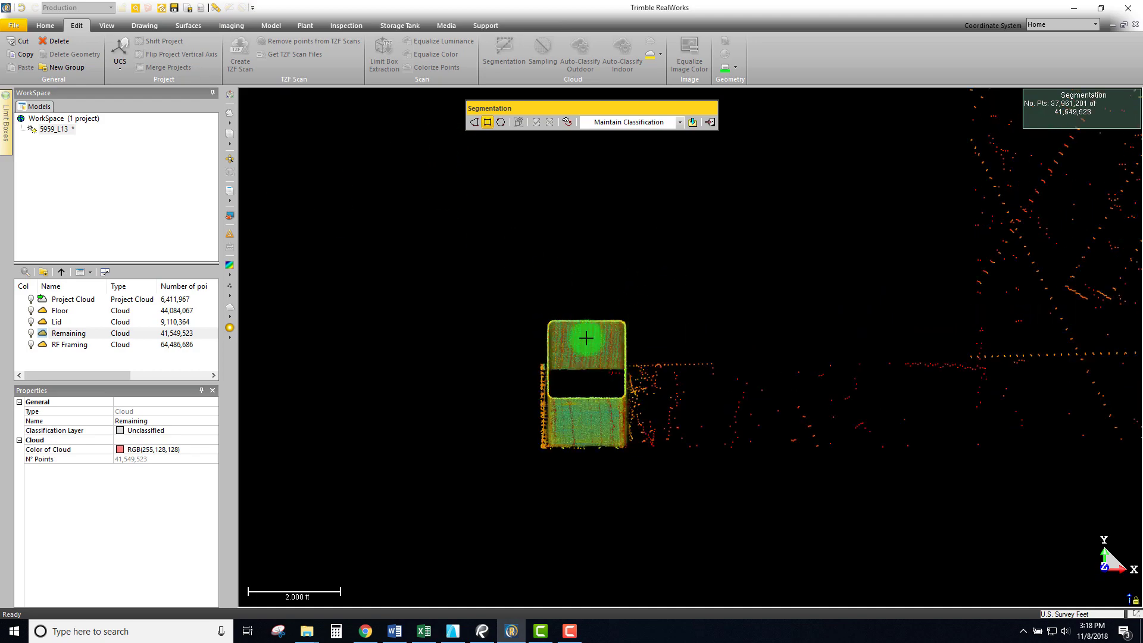
pyautogui.moveTo(632, 458); pyautogui.dragTo(730, 326)
# Step: Review the whole Remaining cloud in 3D for floor points still left around the rooms and columns
pyautogui.moveTo(730, 327); pyautogui.dragTo(726, 348, button='middle')
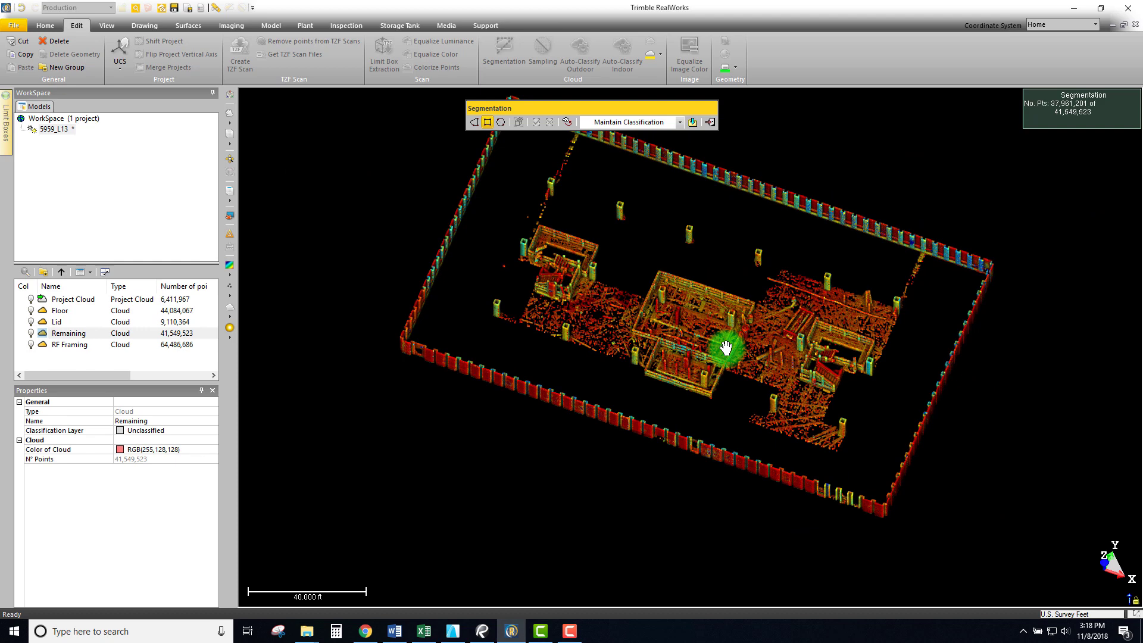
pyautogui.moveTo(659, 309); pyautogui.dragTo(694, 360, button='middle')
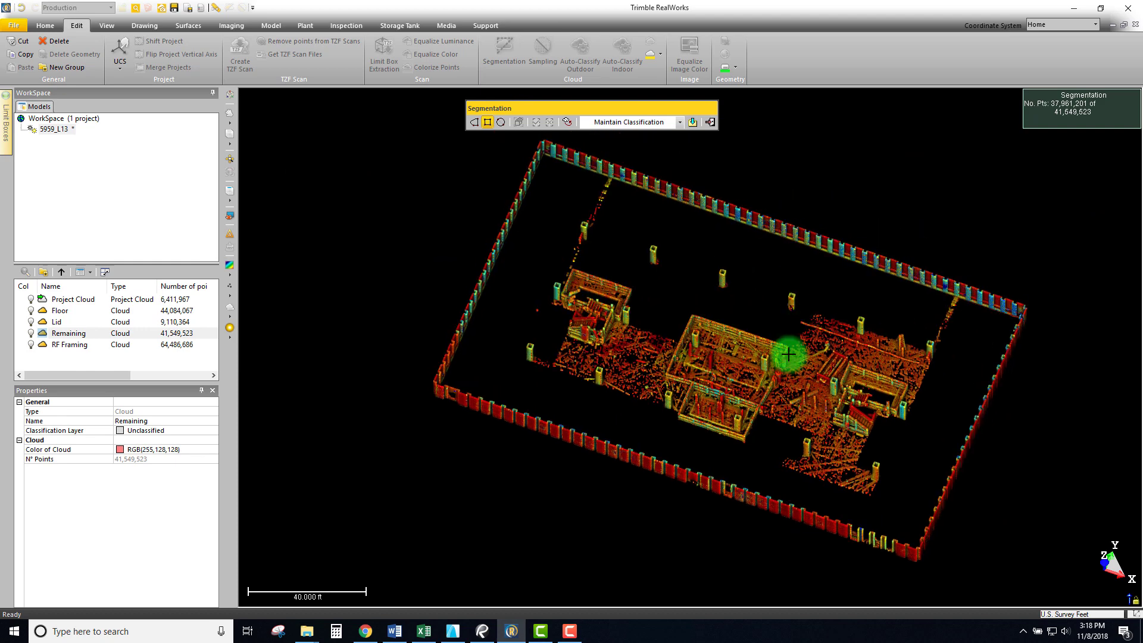
pyautogui.scroll(2, 788, 354)
pyautogui.scroll(-2, 737, 362)
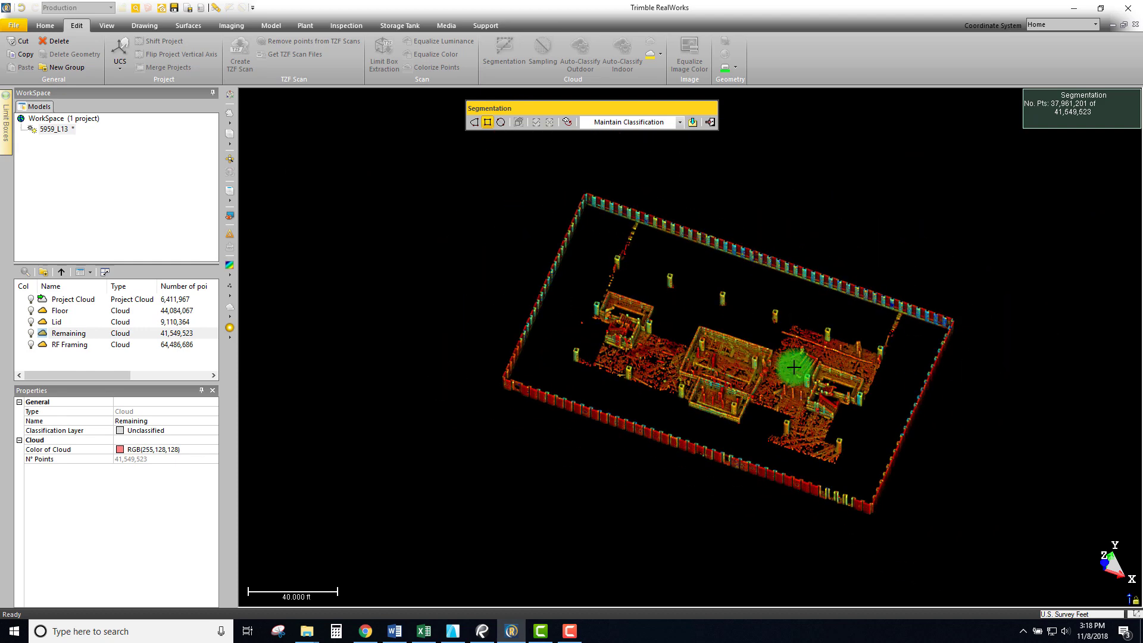
pyautogui.scroll(2, 727, 351)
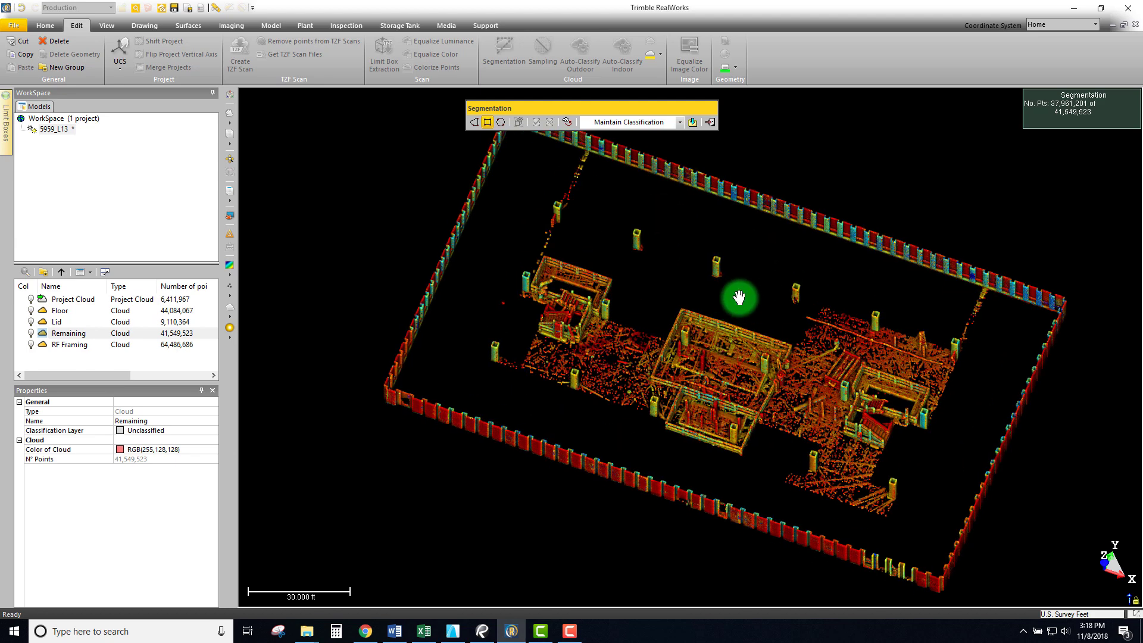
pyautogui.moveTo(740, 297); pyautogui.dragTo(705, 284, button='middle')
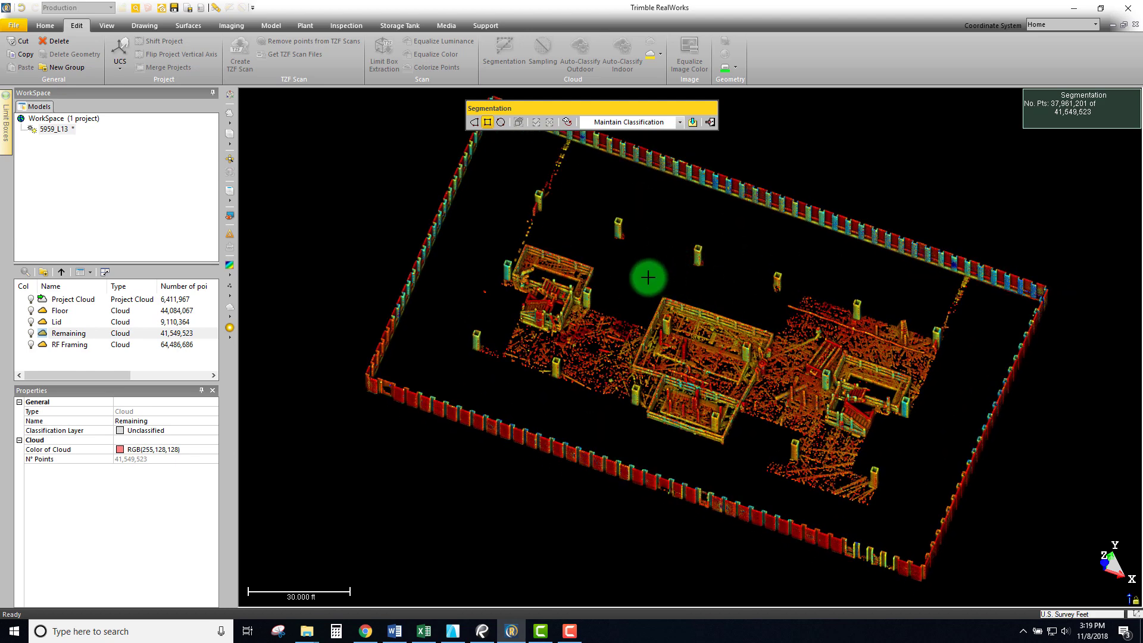
pyautogui.scroll(-2, 722, 327)
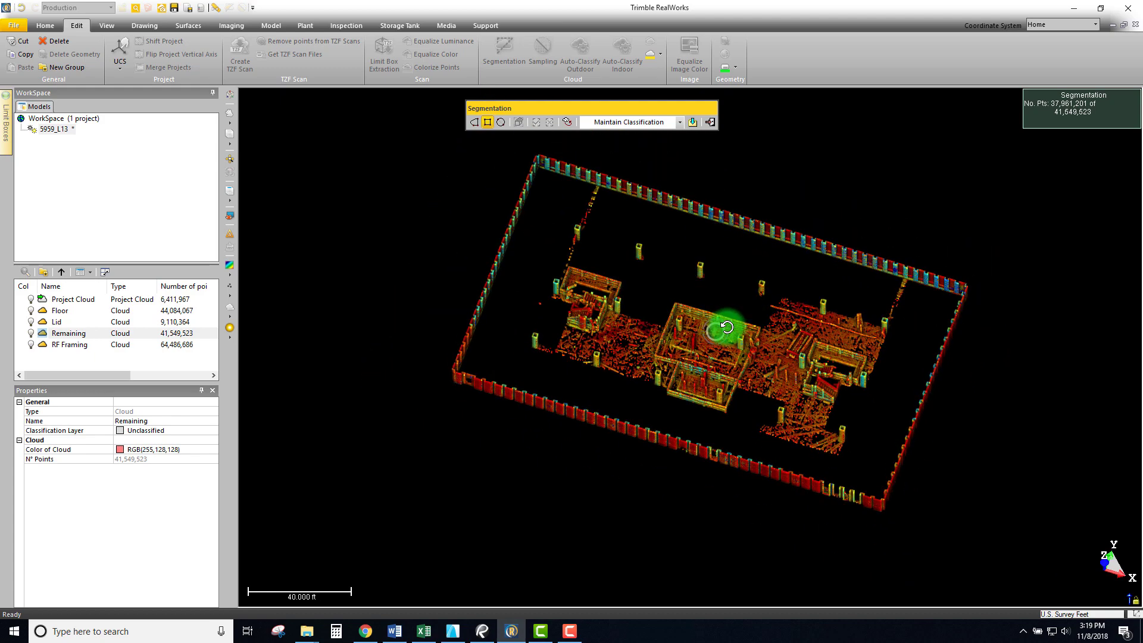
pyautogui.scroll(2, 716, 332)
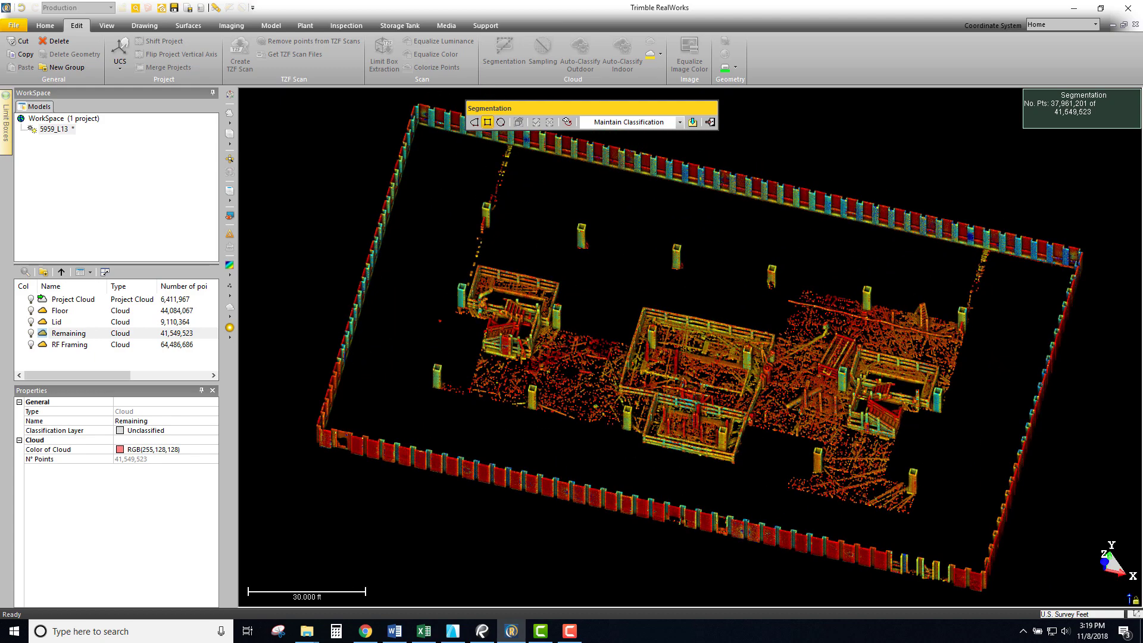